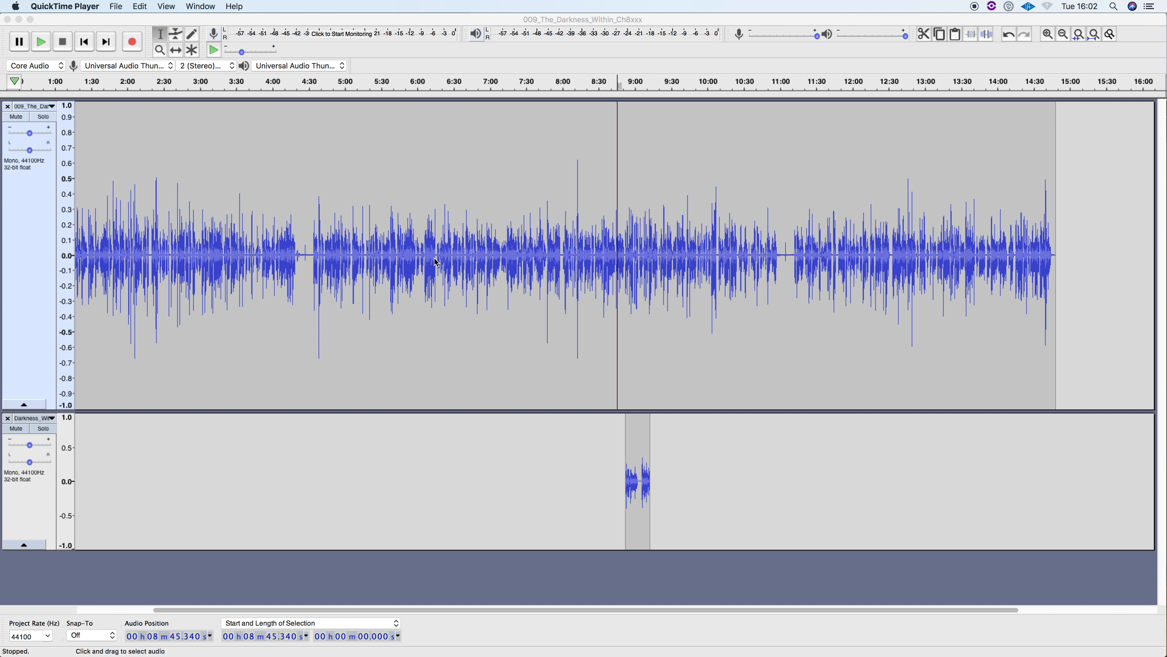
scroll(436, 261, right, 1)
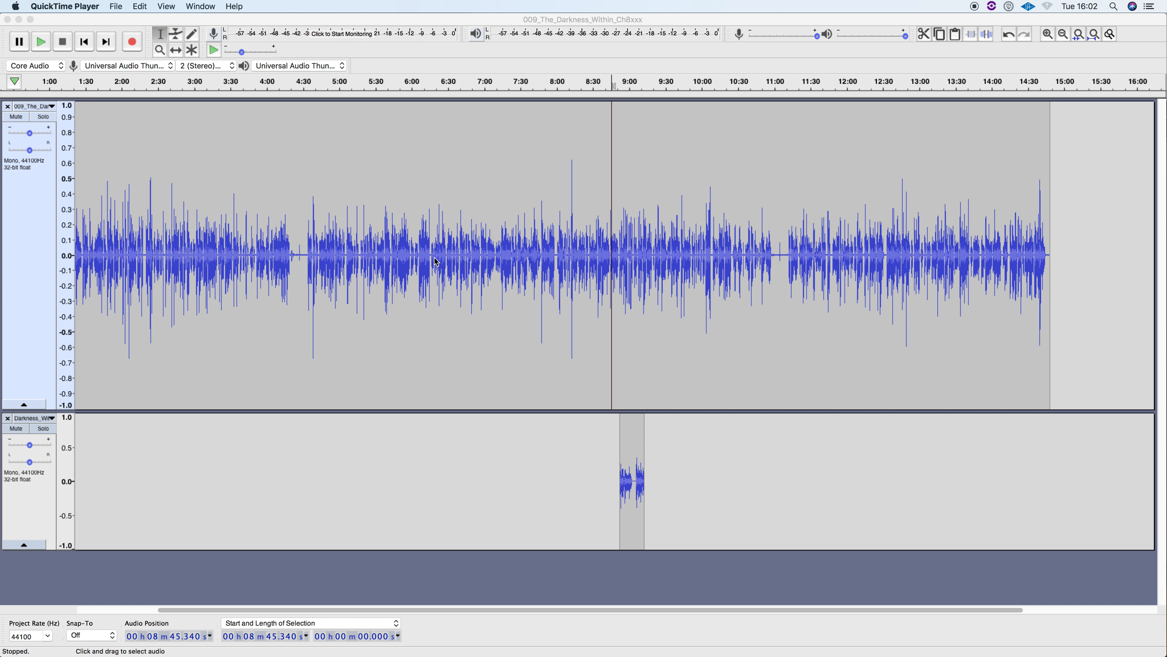
scroll(457, 312, left, 10)
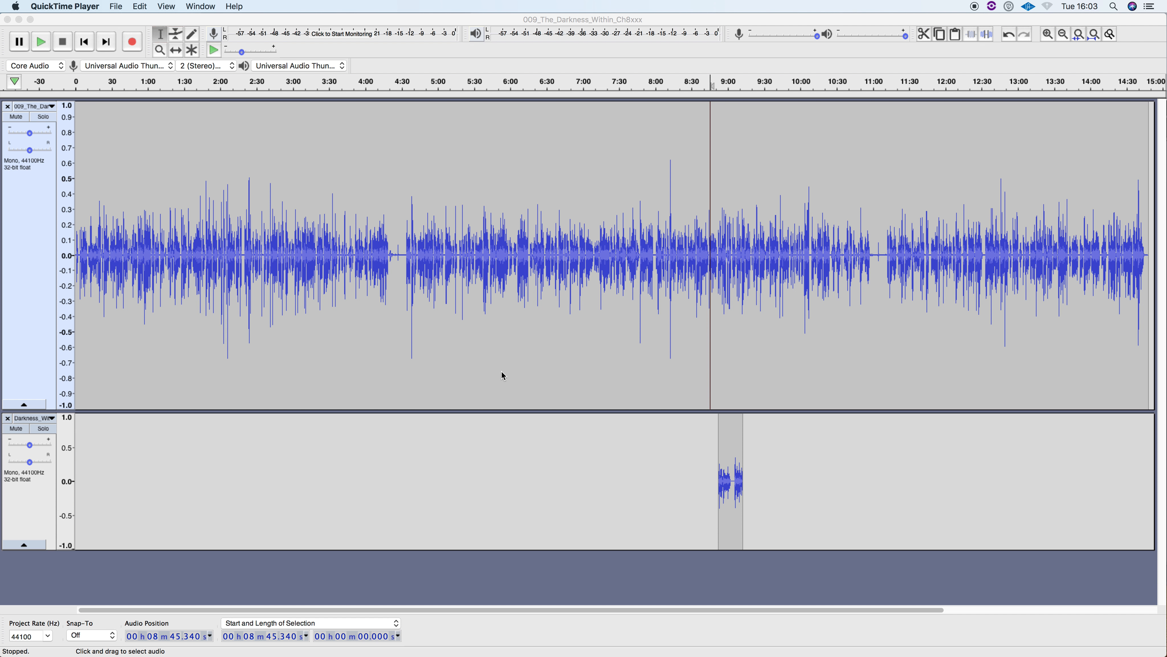
scroll(507, 373, right, 2)
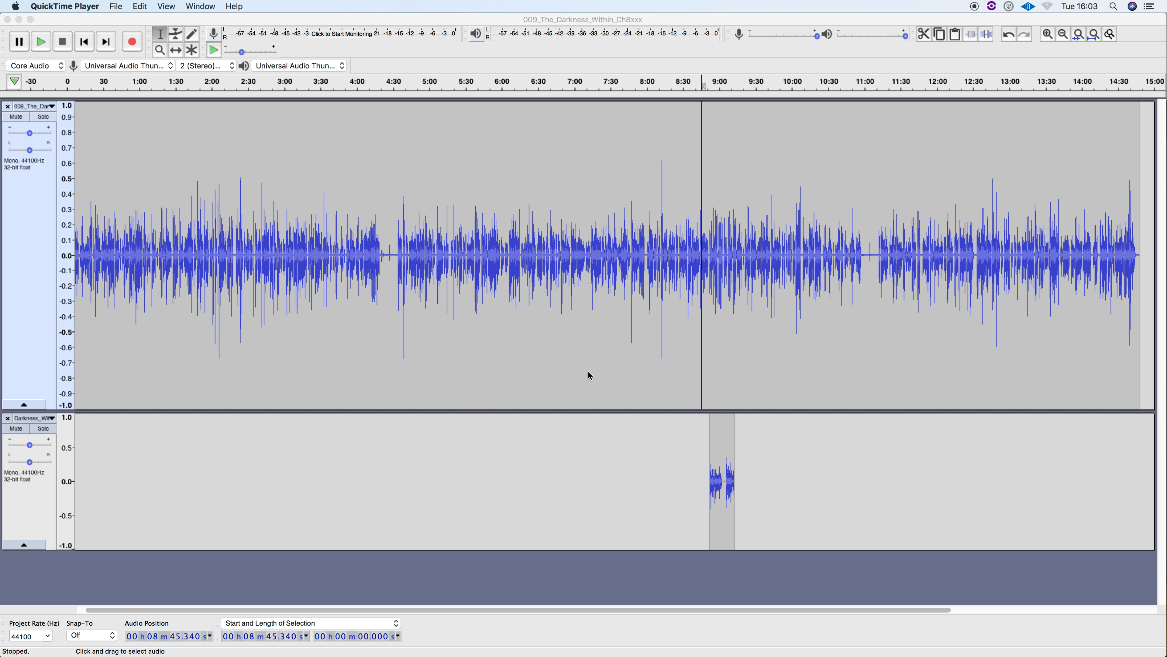
scroll(578, 261, right, 12)
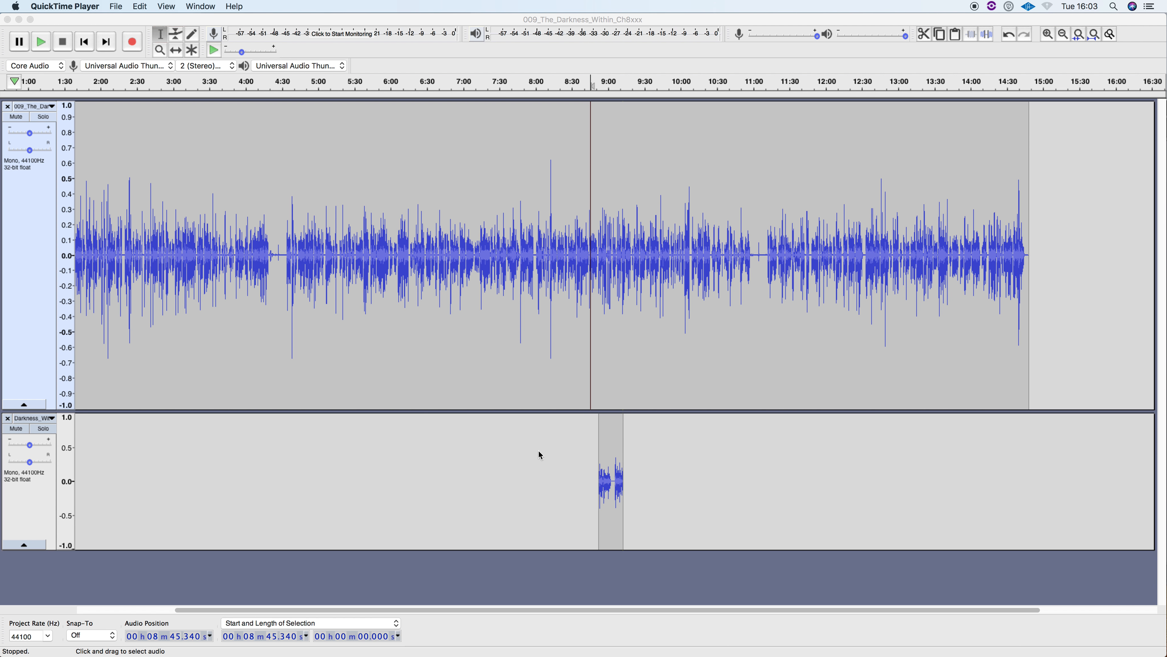
- Shift the short pickup clip on the second track along the timeline so it starts at about 13:12
click(177, 54)
click(177, 52)
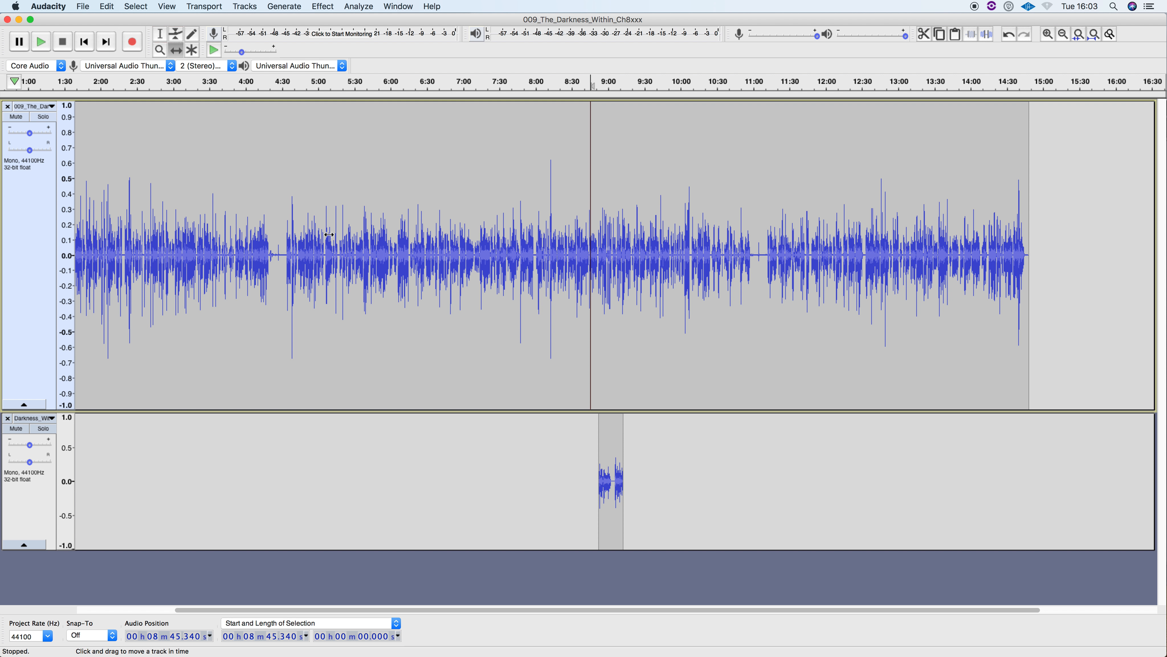
drag(616, 489, 947, 497)
scroll(714, 388, left, 2)
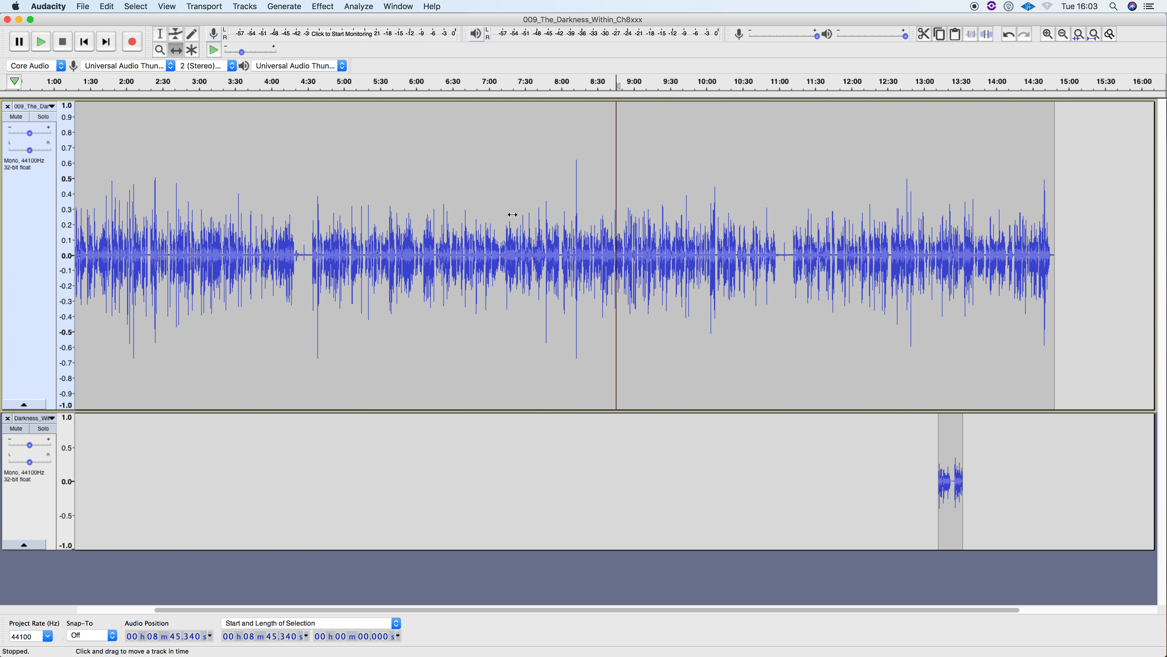
- Locate the correction point by selecting the chapter track from its start with a selection length of about 13 min 32 s
click(165, 35)
double_click(696, 202)
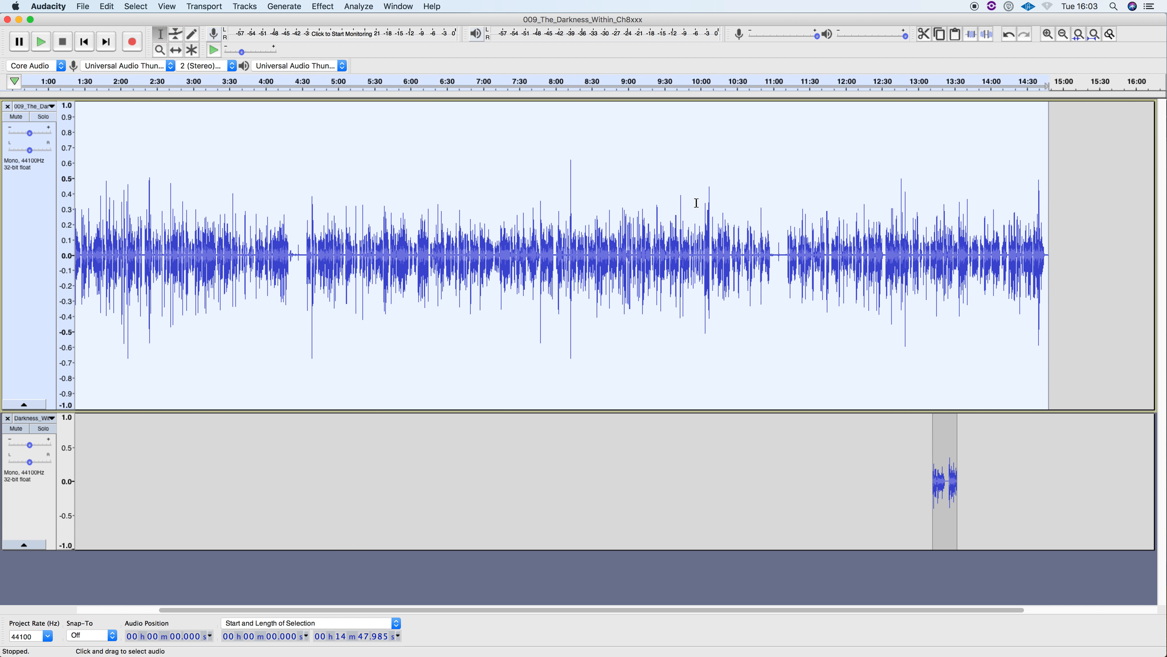
scroll(696, 202, right, 3)
click(340, 639)
text(2)
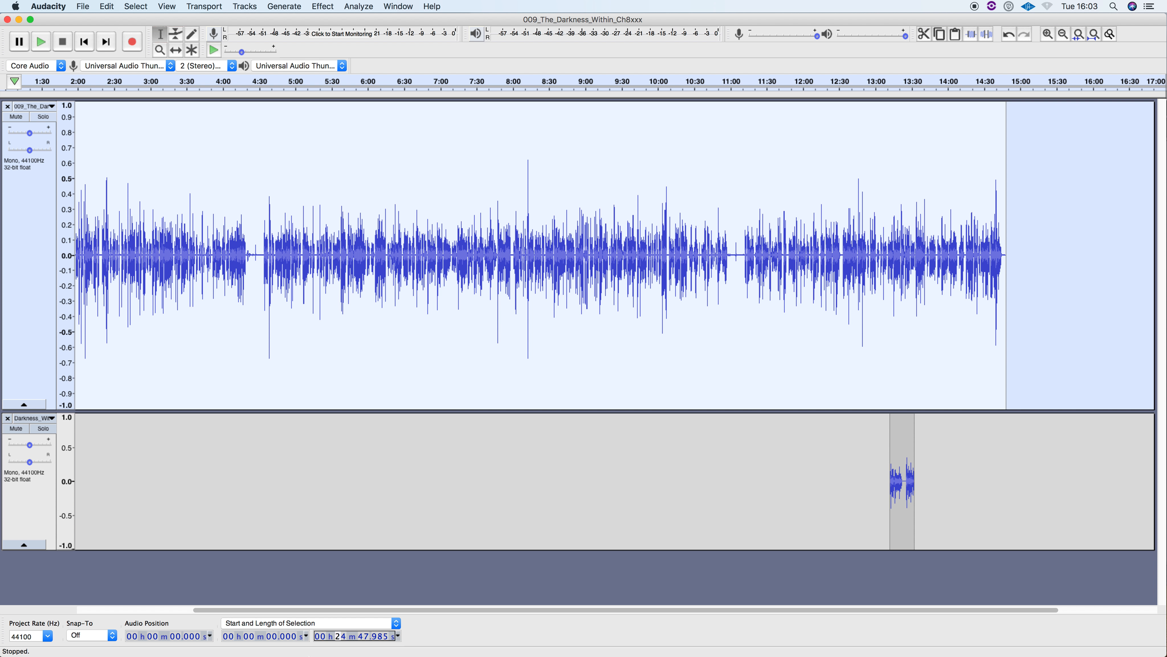
key(Down)
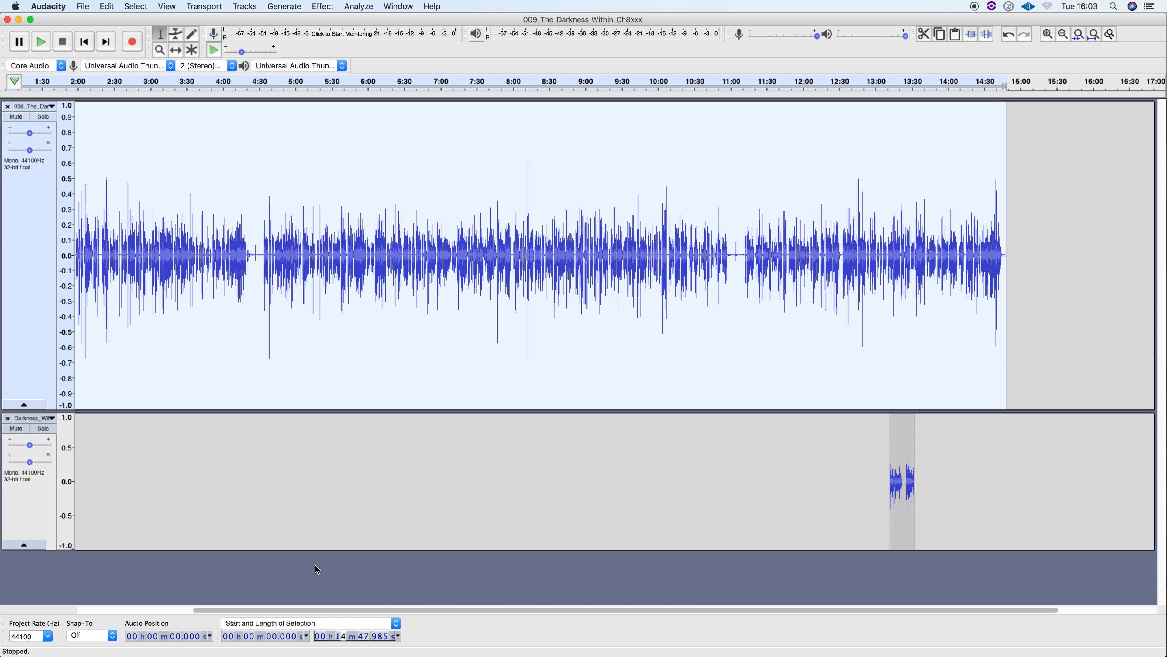
key(Down)
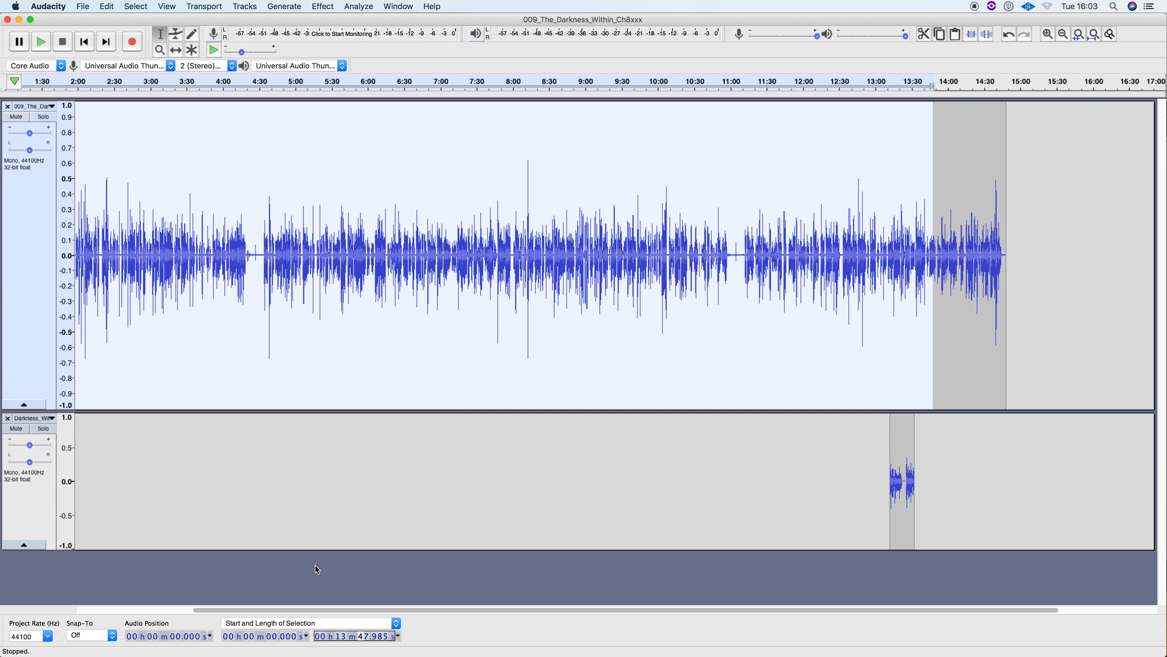
text(32)
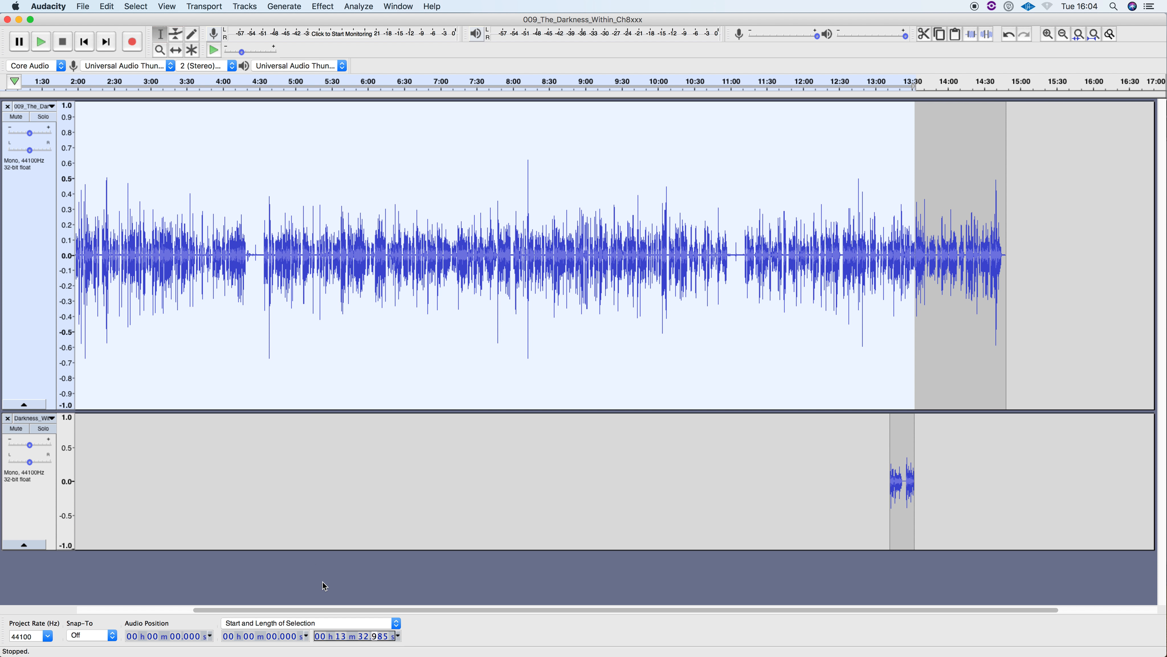
scroll(547, 527, left, 1)
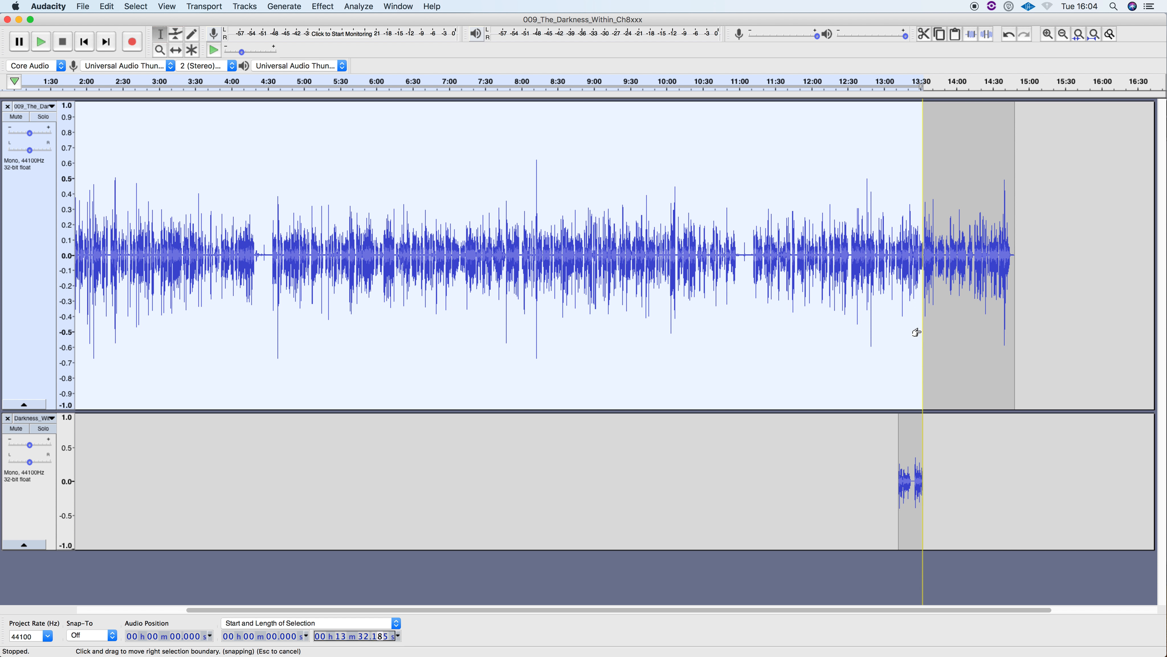
- Shift the pickup clip to start at about 13:20, aligning its second phrase with the matching chapter phrase near 13:34
click(876, 449)
key(super+1)
key(super+1)
key(super+1)
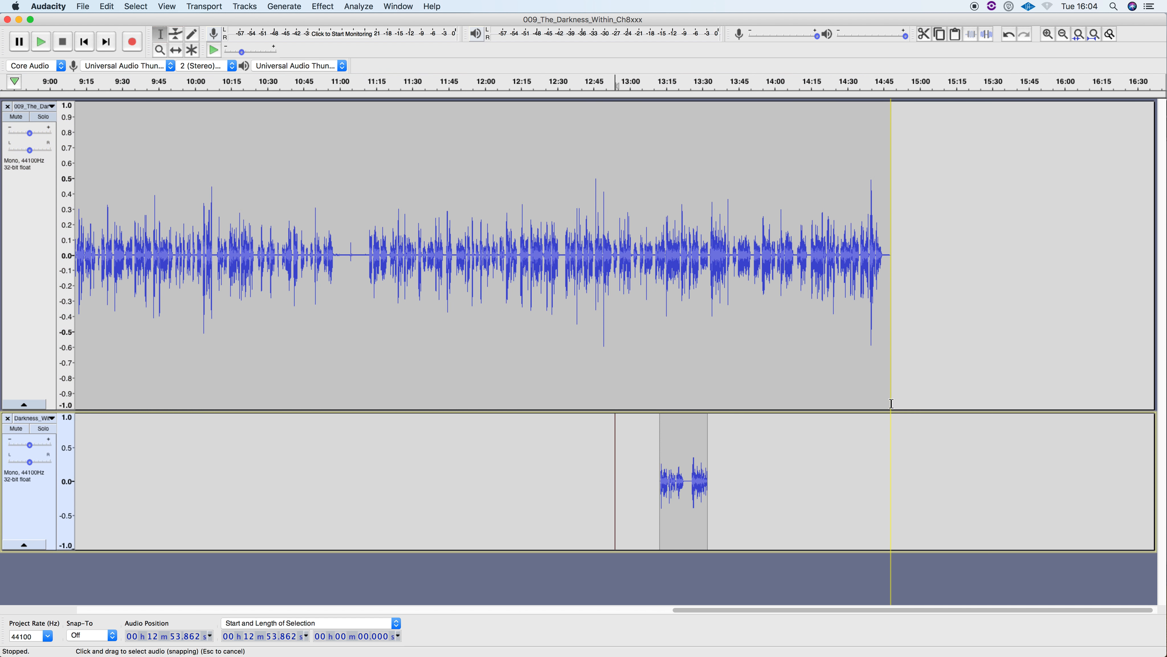
key(super+1)
scroll(885, 401, right, 10)
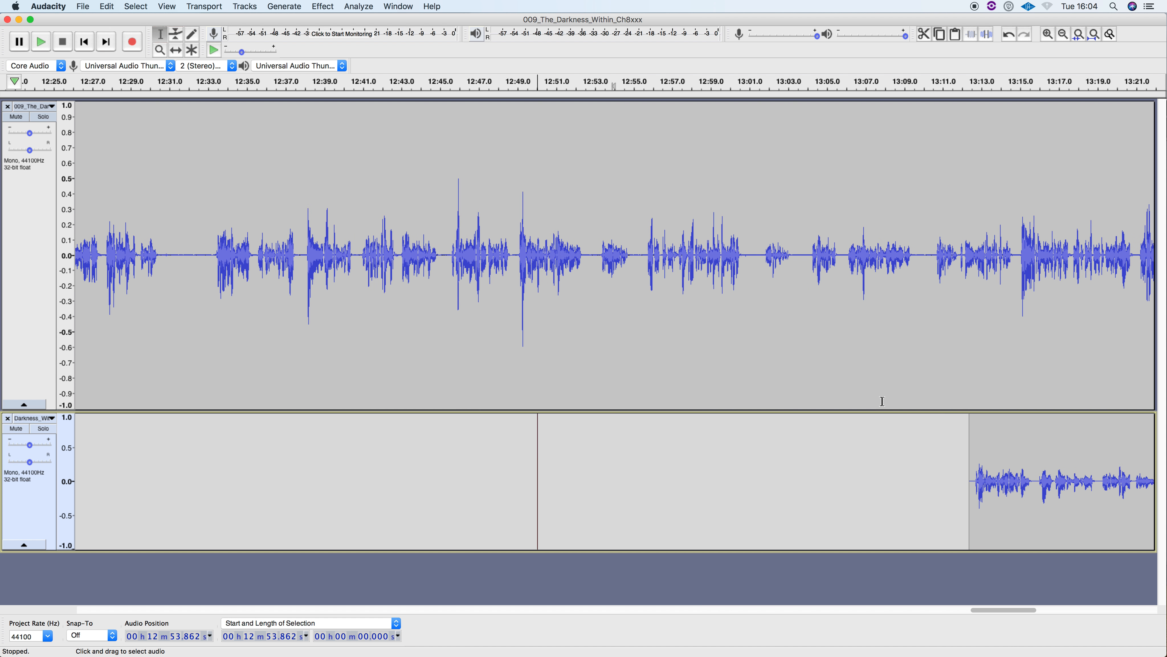
scroll(883, 401, right, 5)
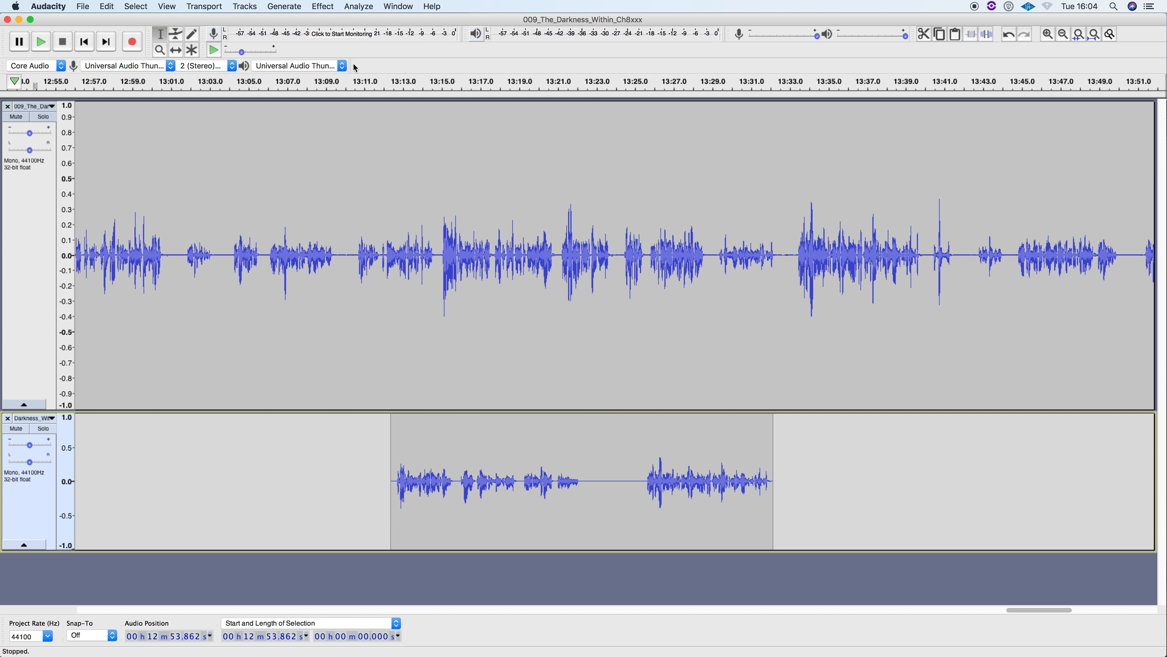
click(175, 51)
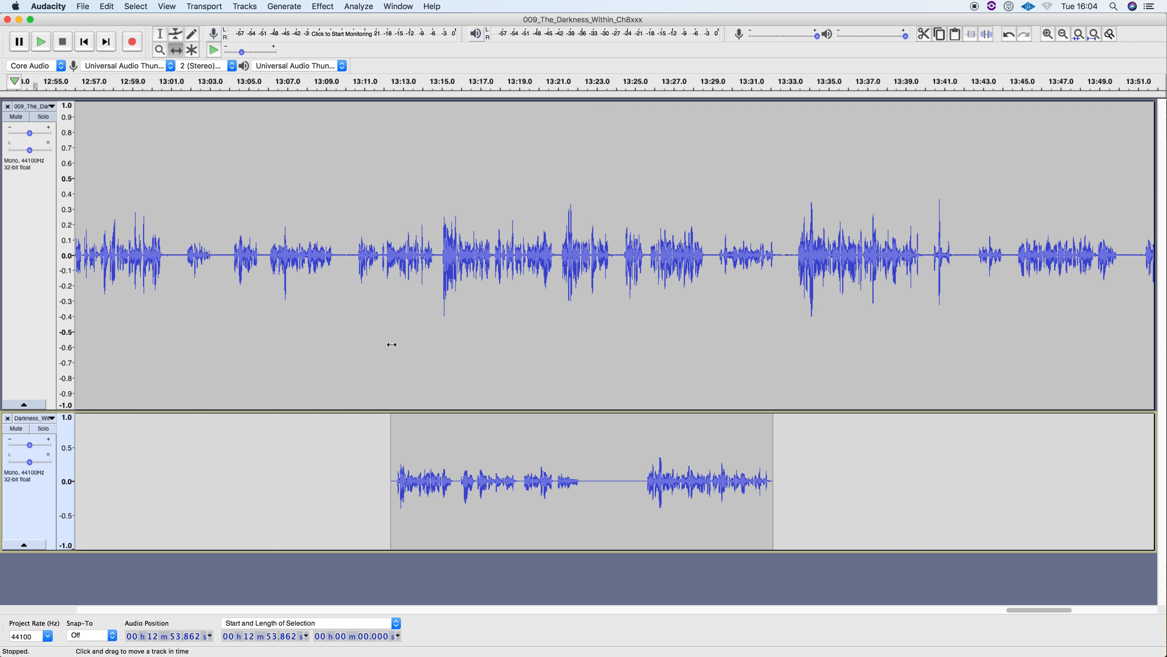
drag(519, 487, 675, 493)
scroll(690, 455, right, 3)
scroll(701, 417, right, 2)
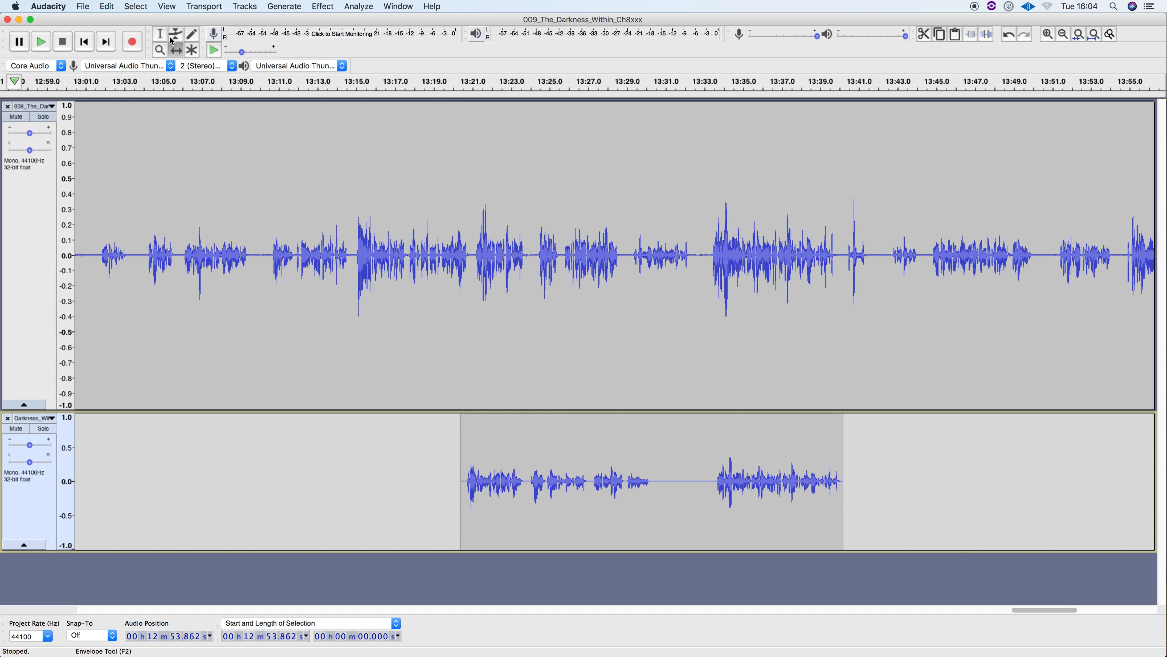
- Solo the chapter track and listen to the original phrase from about 13:33.2
scroll(680, 241, right, 1)
drag(706, 251, 714, 250)
scroll(633, 227, right, 1)
scroll(643, 230, left, 1)
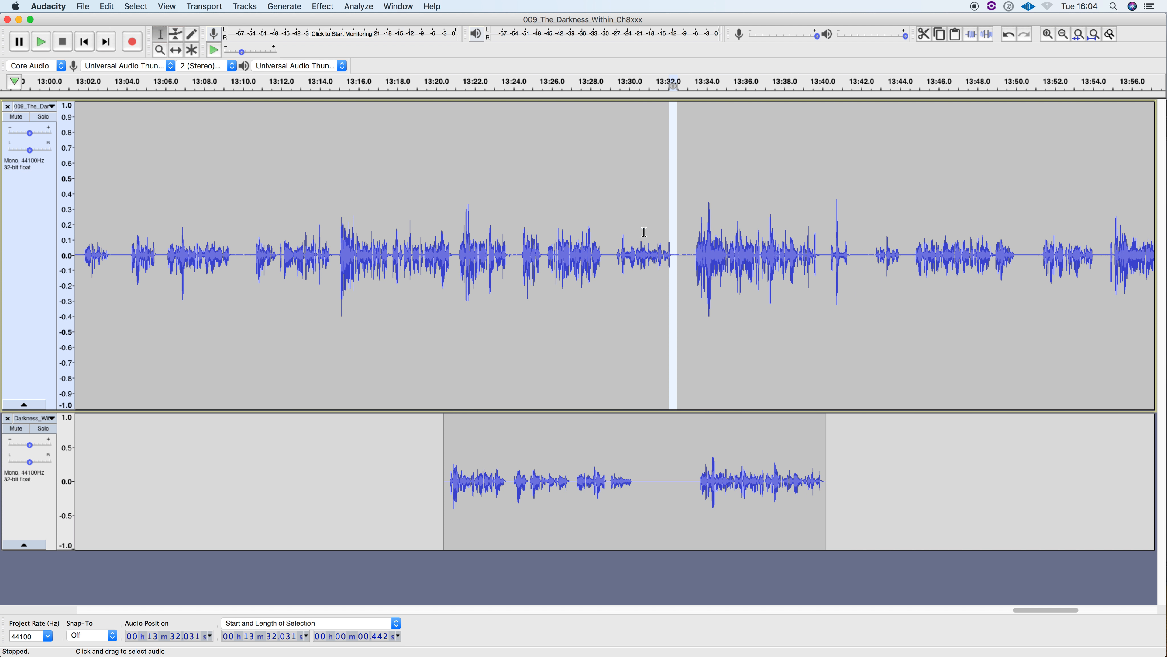
click(691, 250)
scroll(644, 233, right, 1)
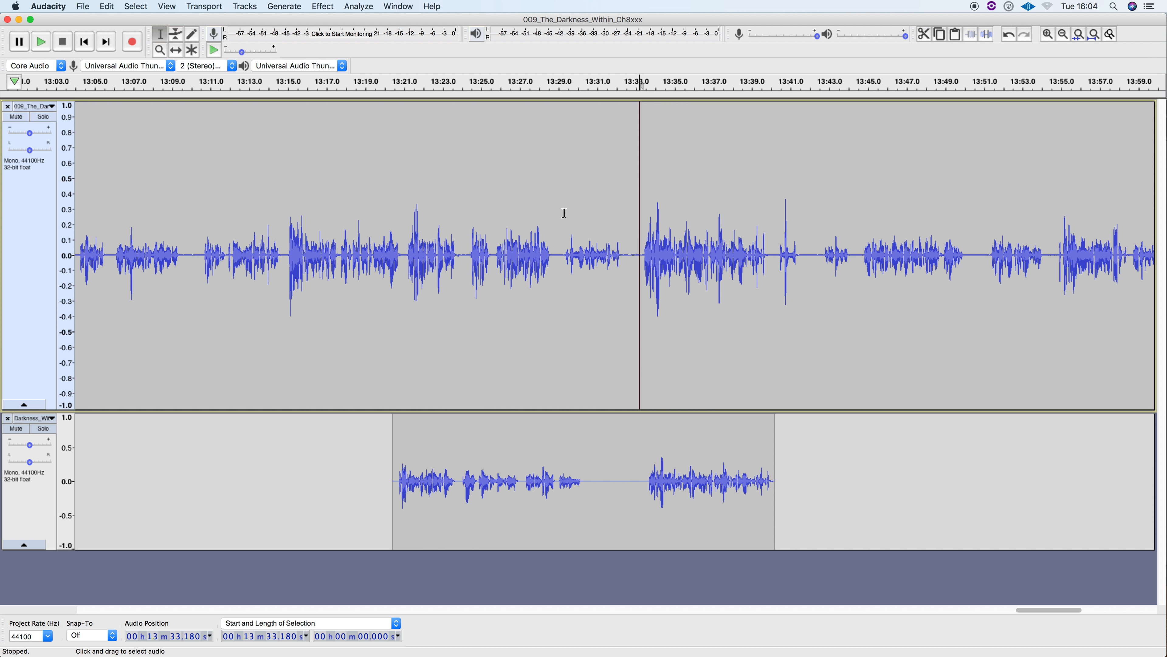
click(40, 118)
key(space)
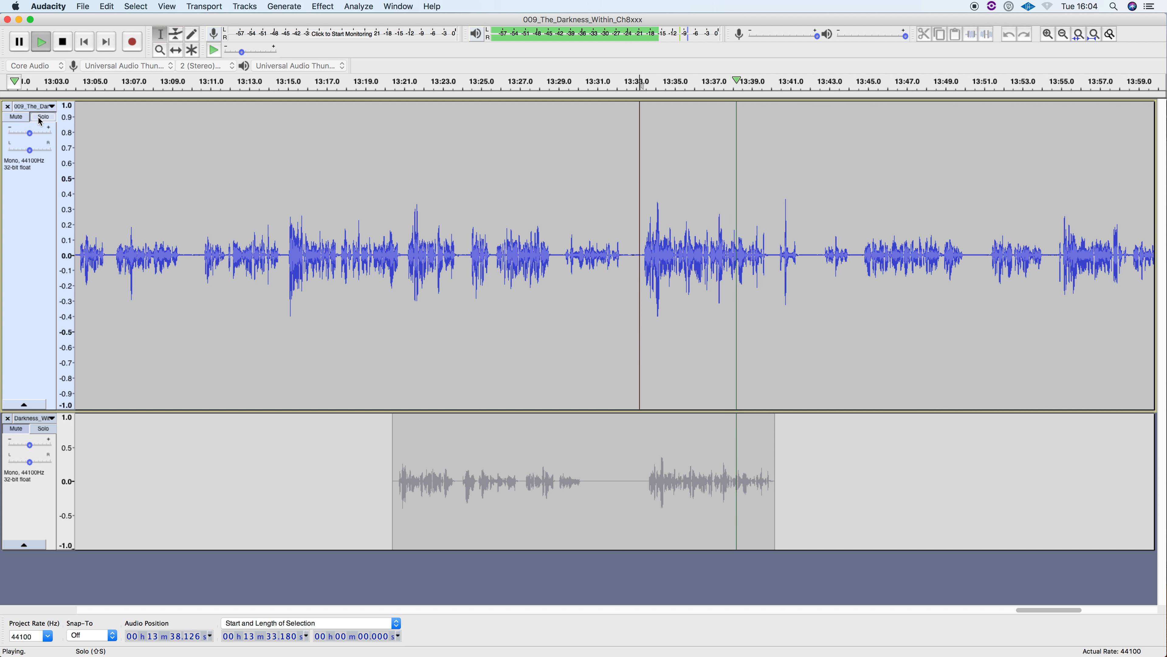
key(space)
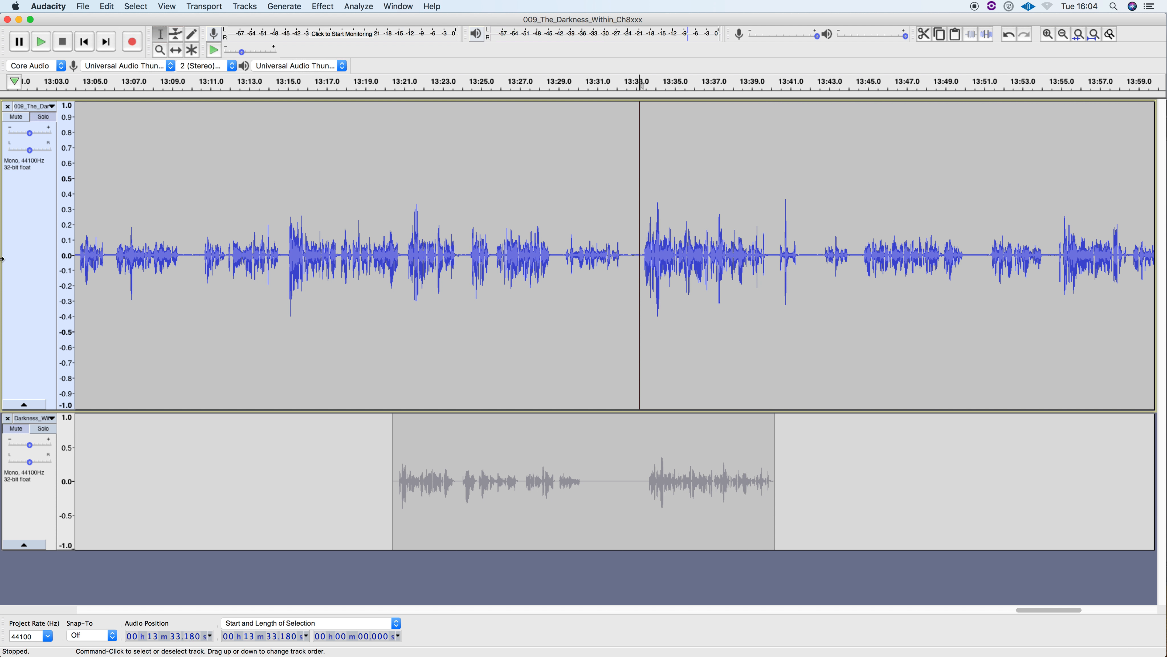
- Solo the pickup track instead and listen to its second phrase from about 13:33.2
click(32, 483)
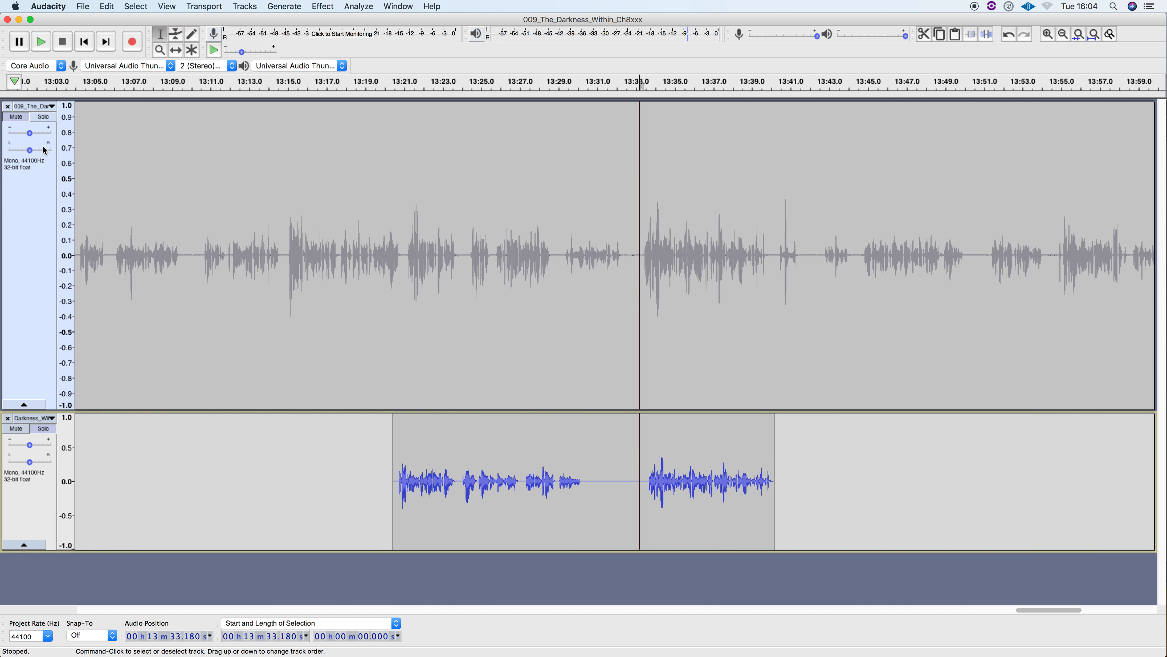
click(641, 478)
key(space)
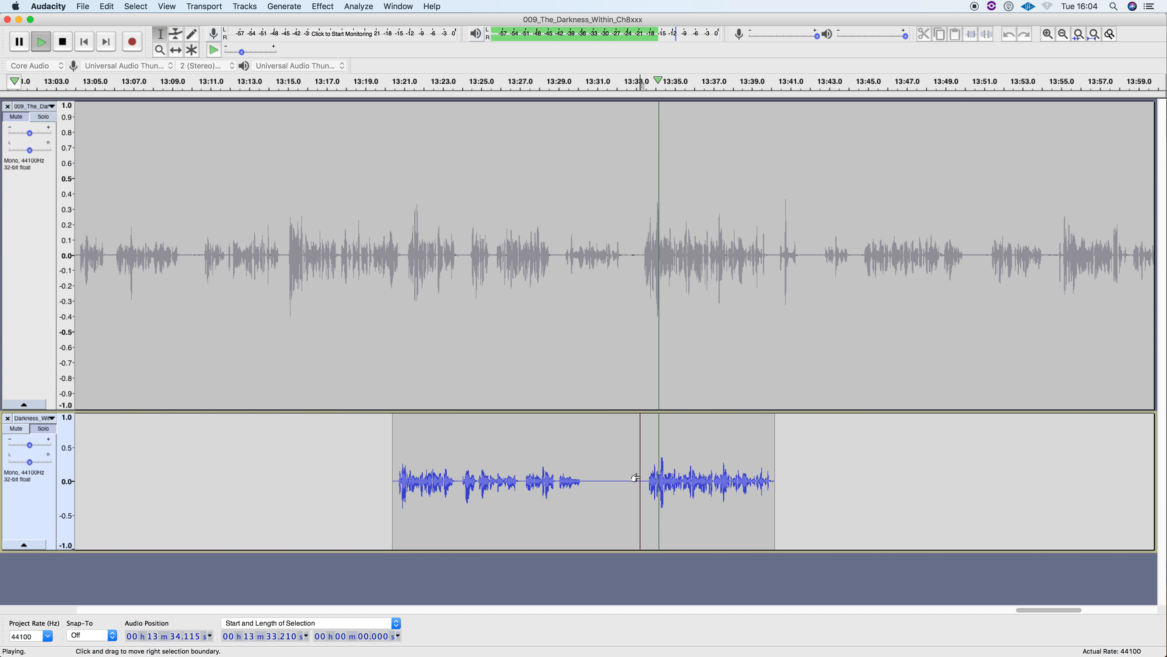
click(746, 476)
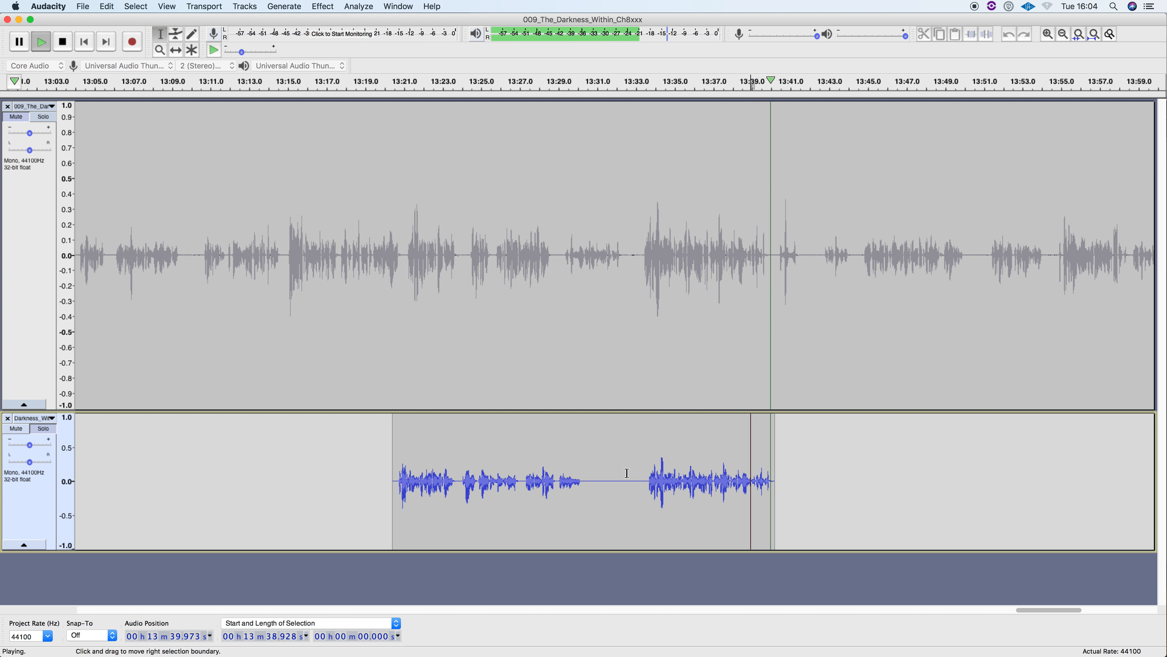
key(space)
- Copy the pickup clip's second phrase, about 6.6 s starting at 13:33.5, and turn off solo so both tracks are active
drag(648, 483, 773, 489)
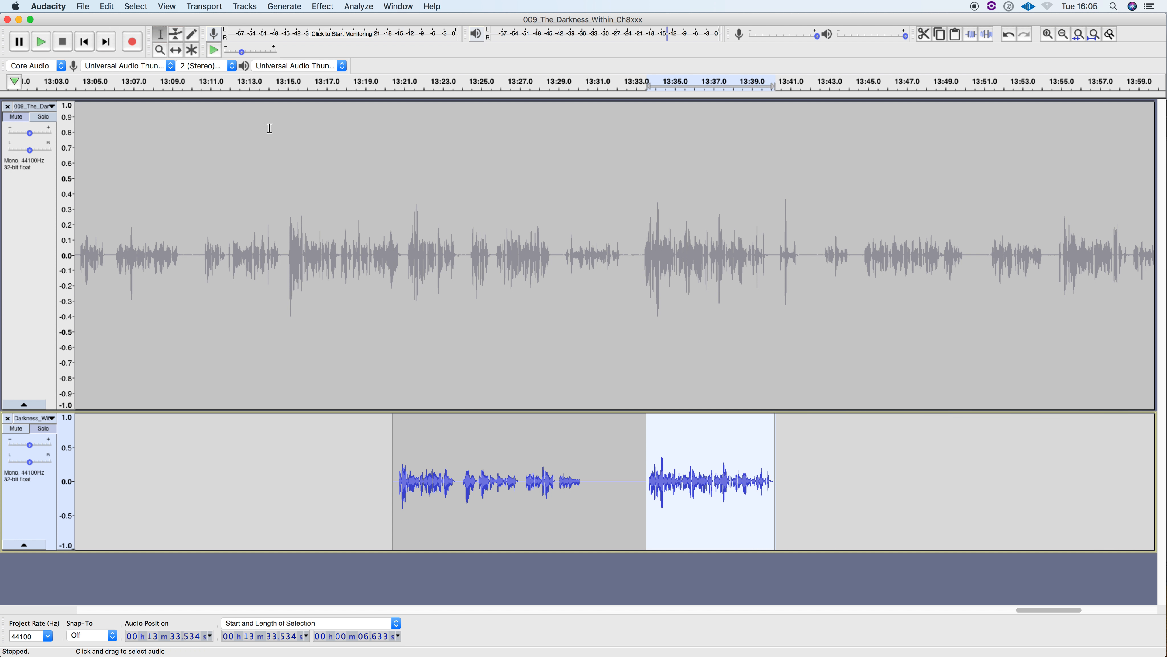
scroll(520, 477, left, 1)
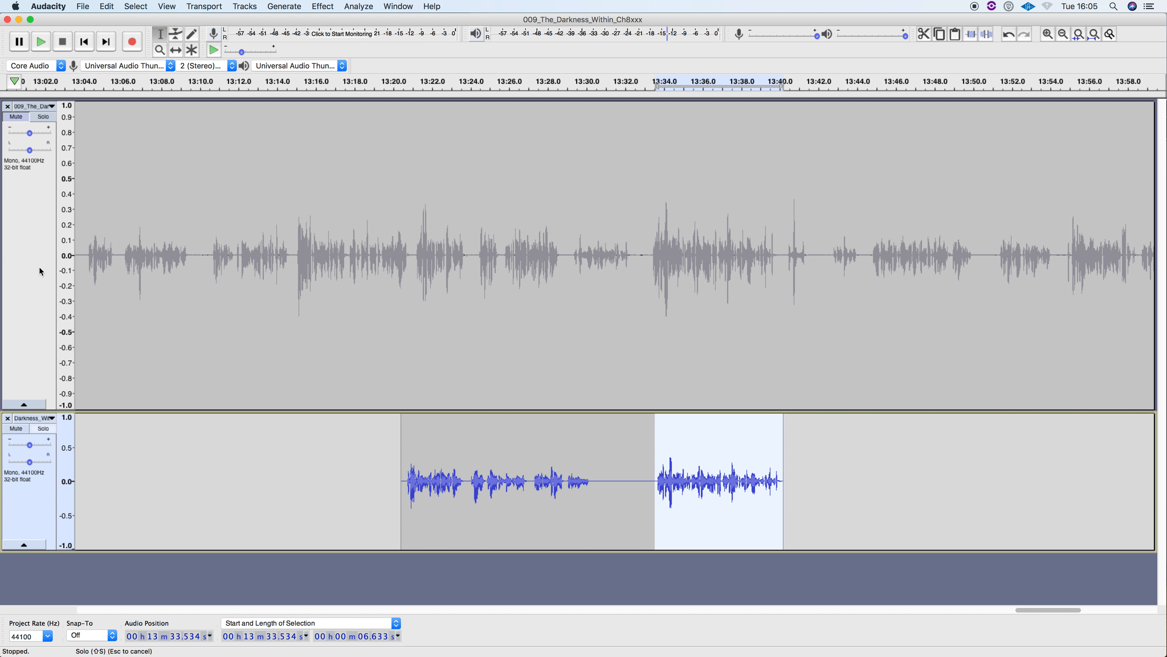
super+click(34, 167)
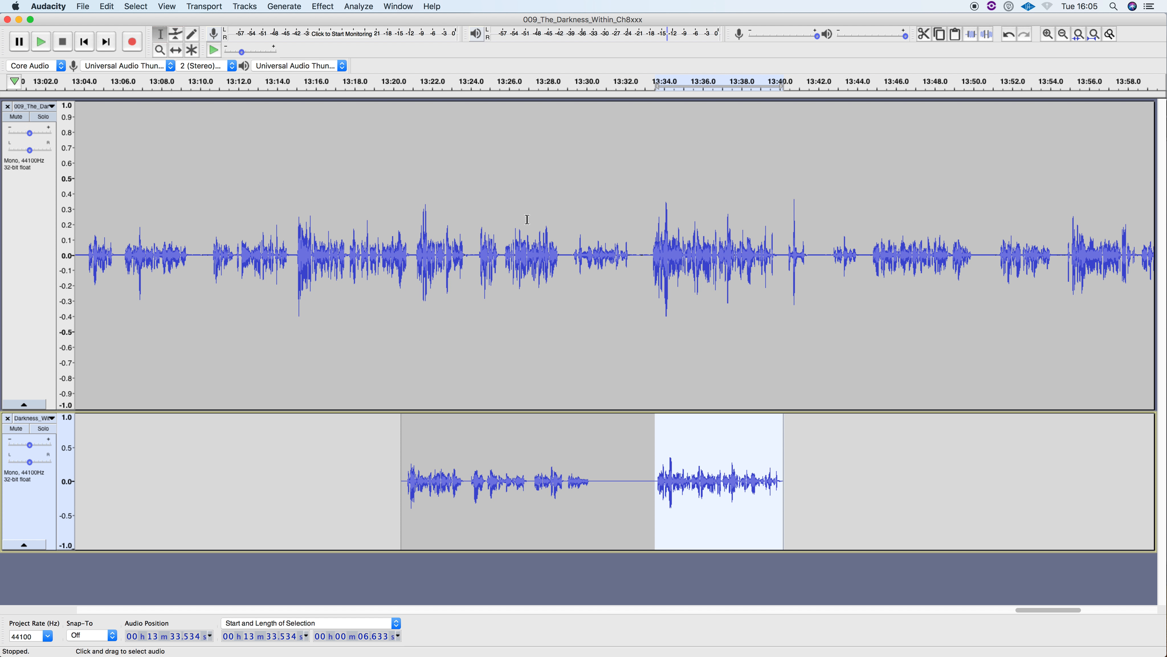
- Select the original phrase in the chapter track, about 6.9 s from 13:33.1, and paste the copied pickup phrase over it
drag(648, 254, 784, 268)
drag(788, 268, 789, 268)
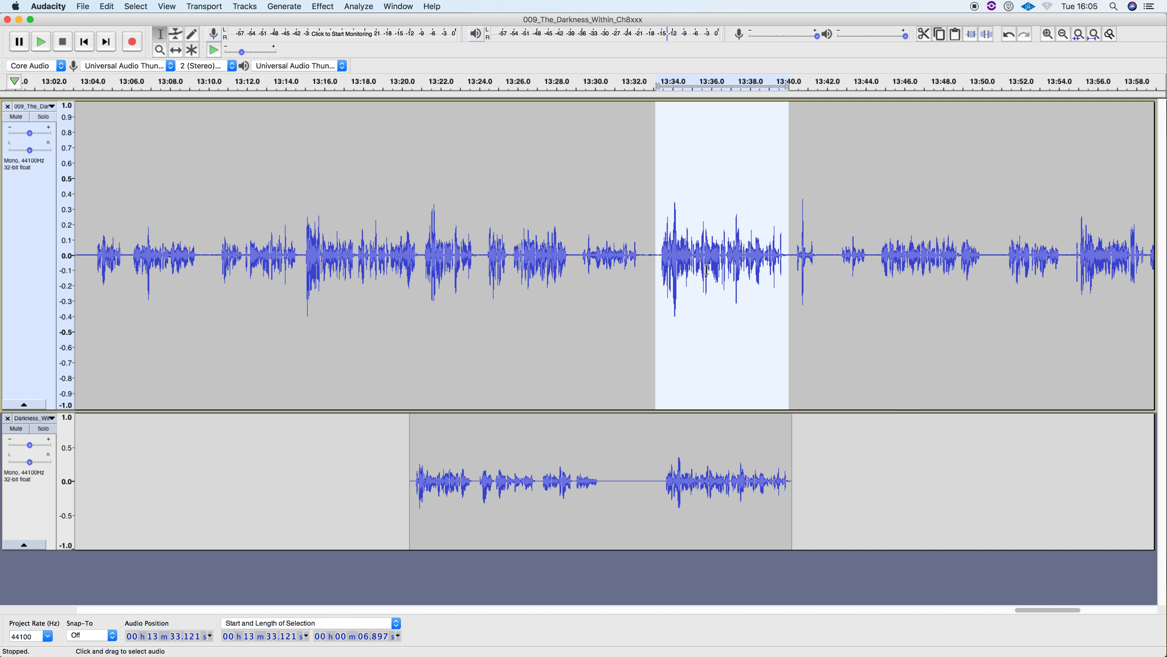
key(super+v)
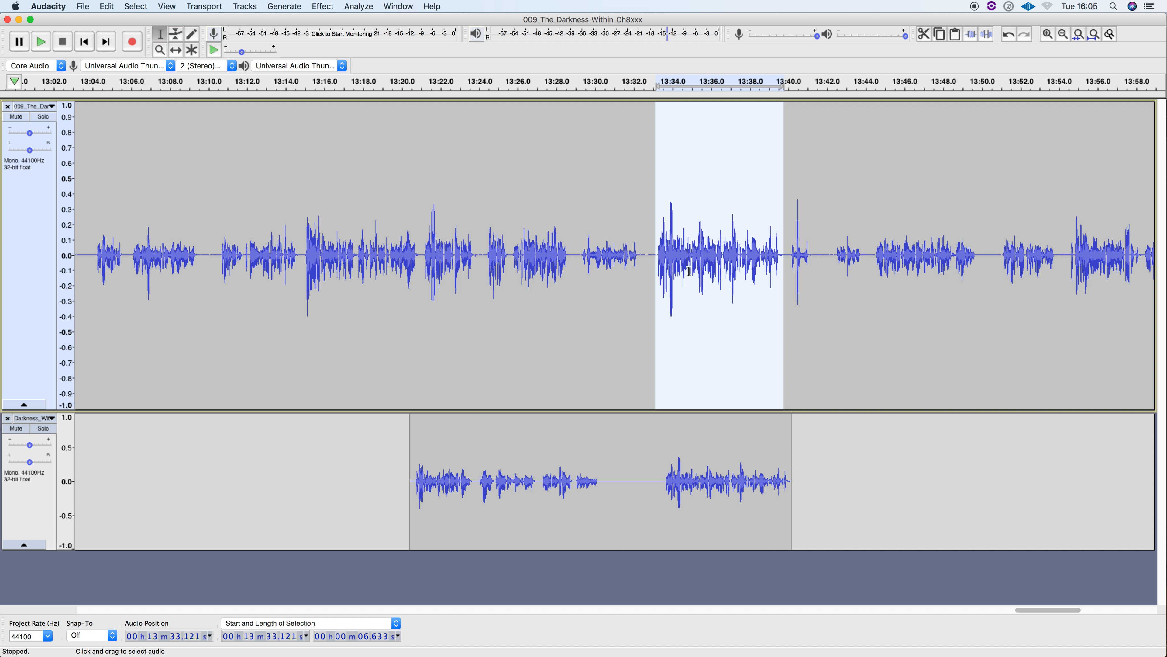
- Solo the chapter track and play it from about 13:29.2 to check the replaced phrase in context
click(579, 251)
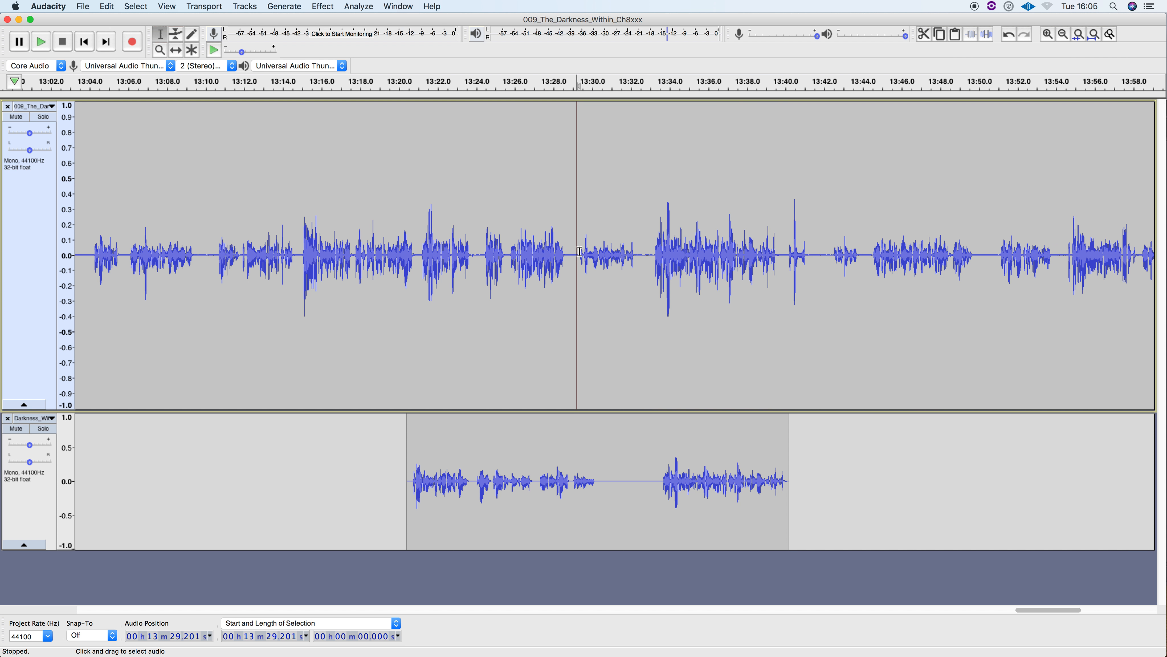
key(space)
key(space)
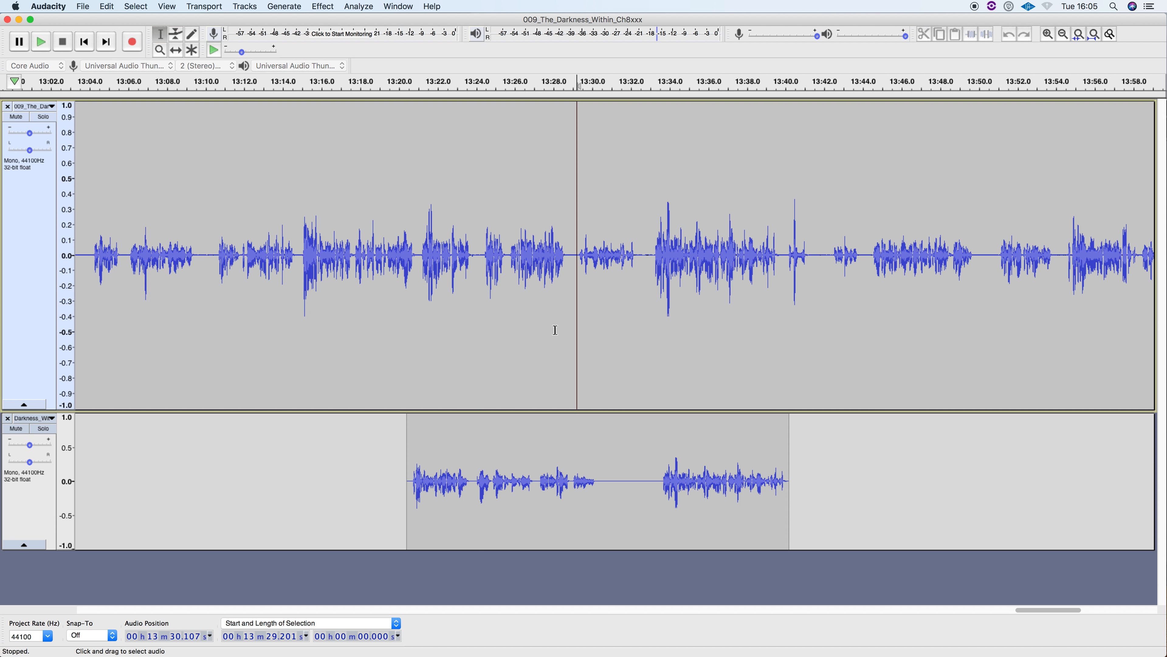
click(43, 116)
key(space)
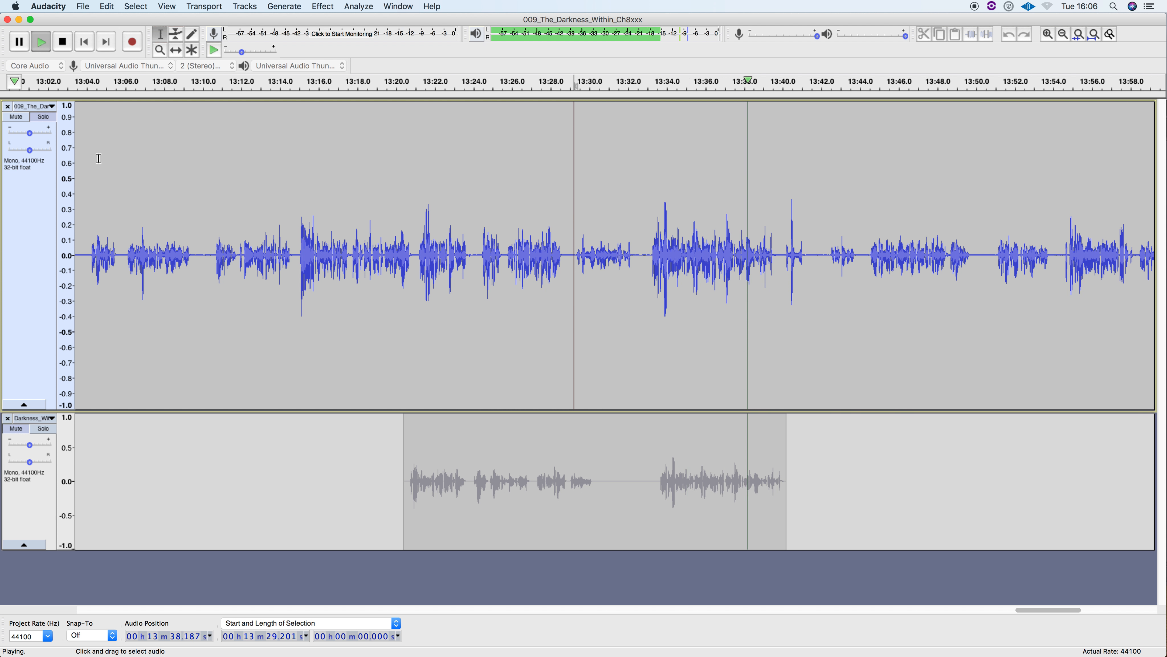
key(space)
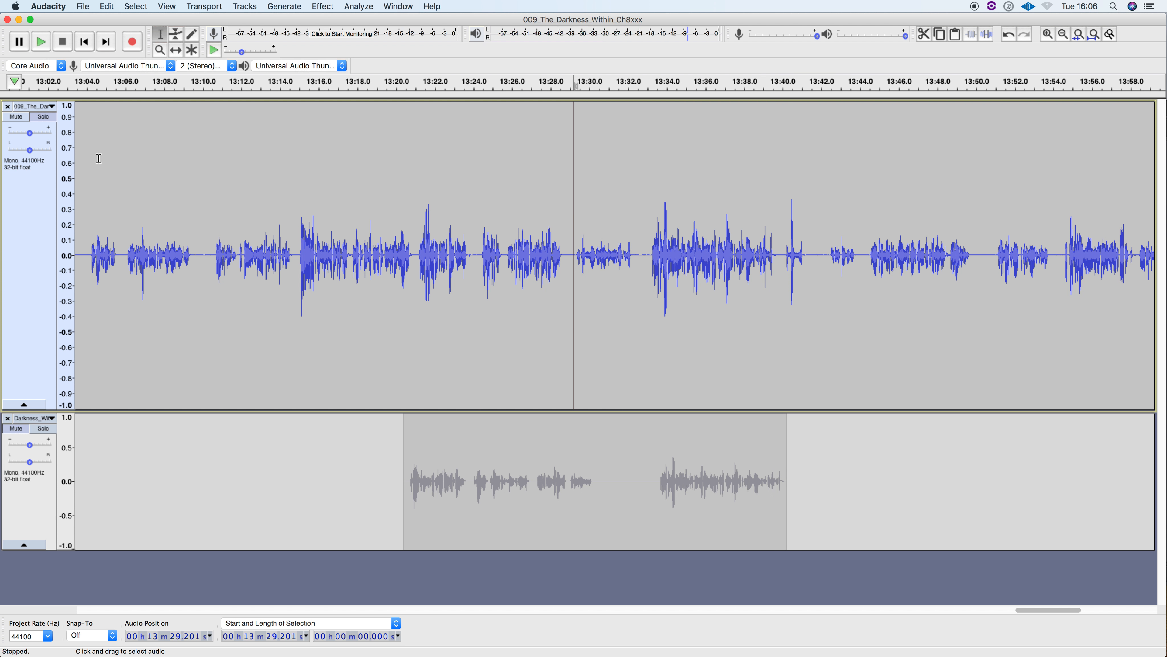
scroll(93, 147, right, 1)
scroll(95, 143, left, 1)
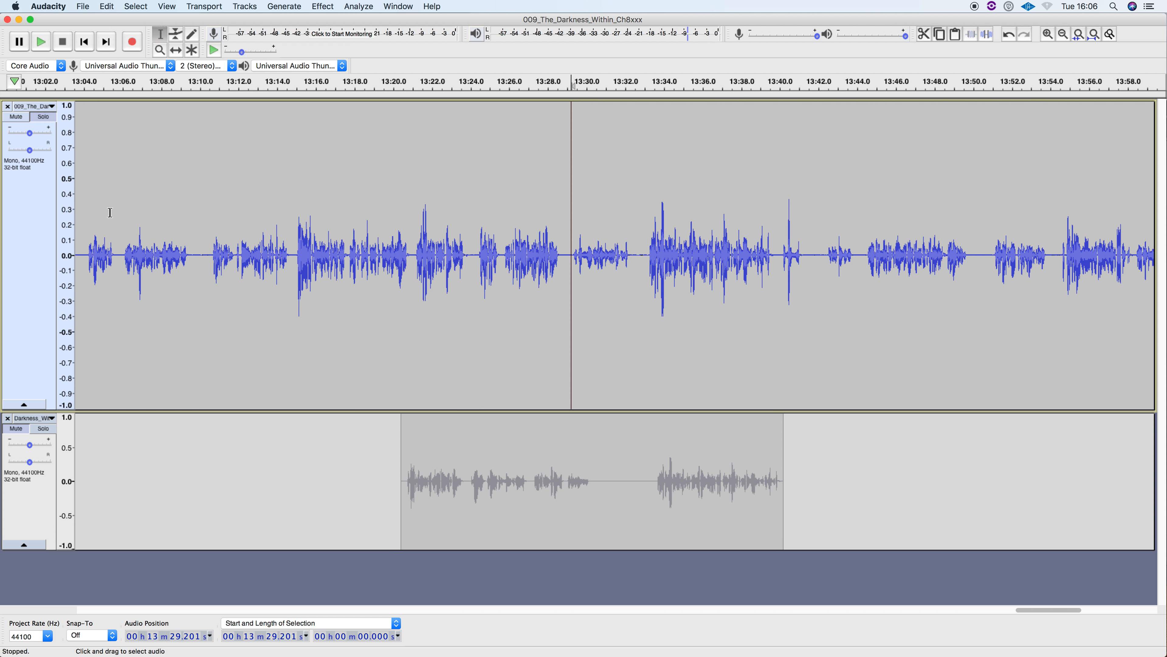
scroll(151, 477, right, 1)
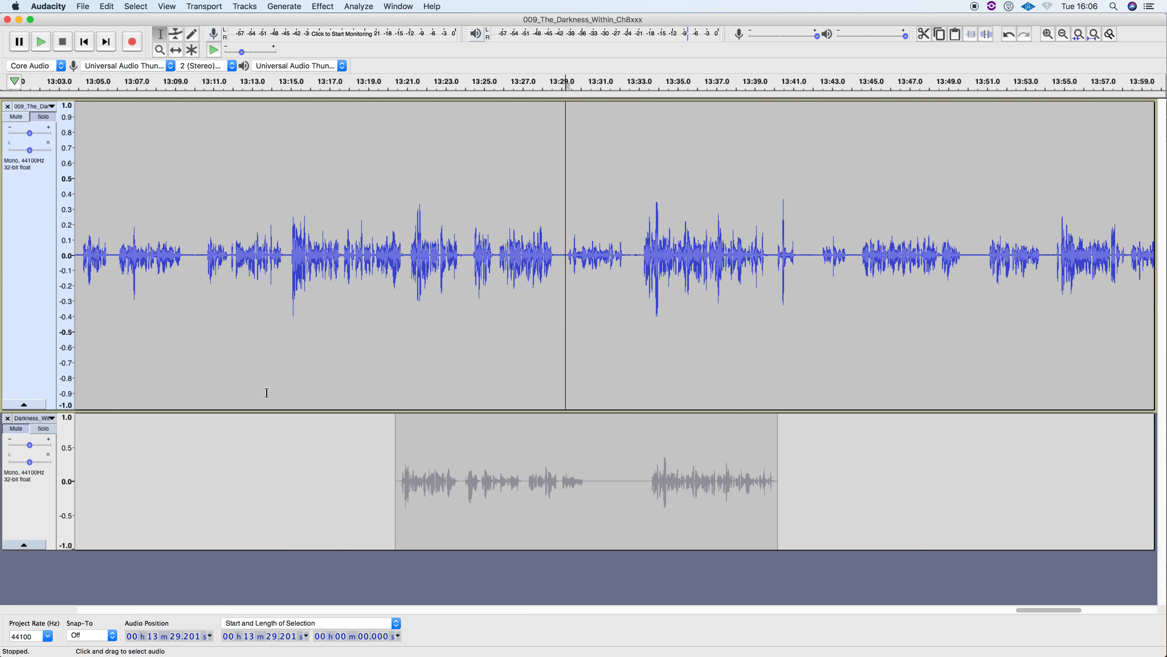
- Look up the available zoom commands by searching the help for "zoom"
scroll(82, 169, left, 1)
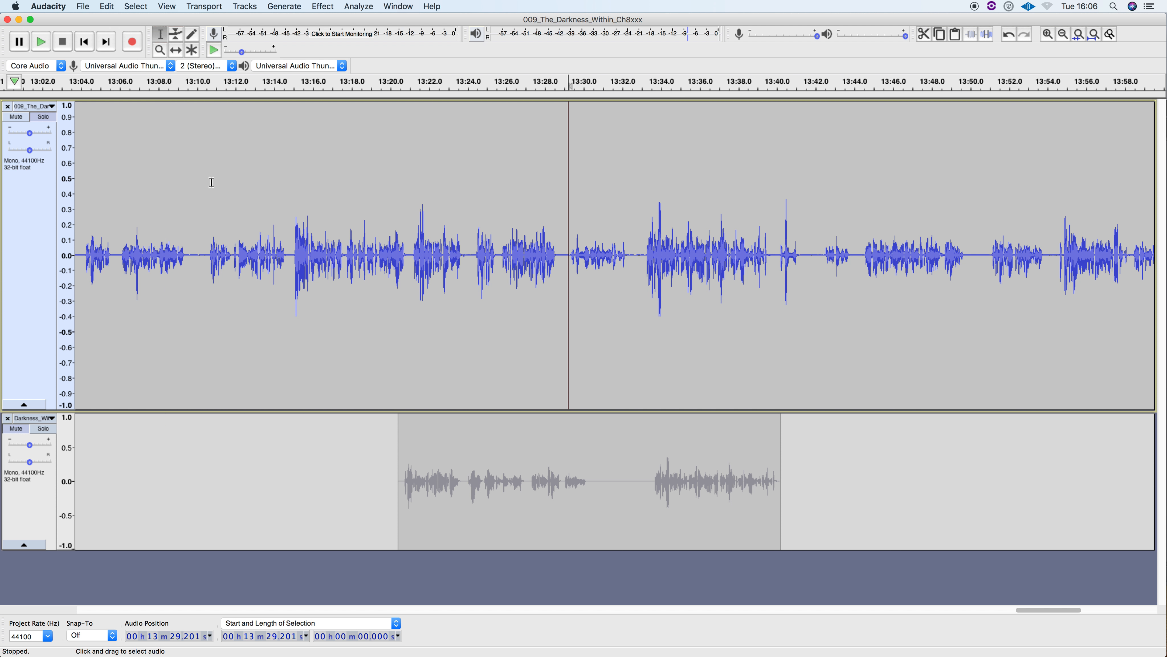
key(super+3)
key(super+3)
key(super+3)
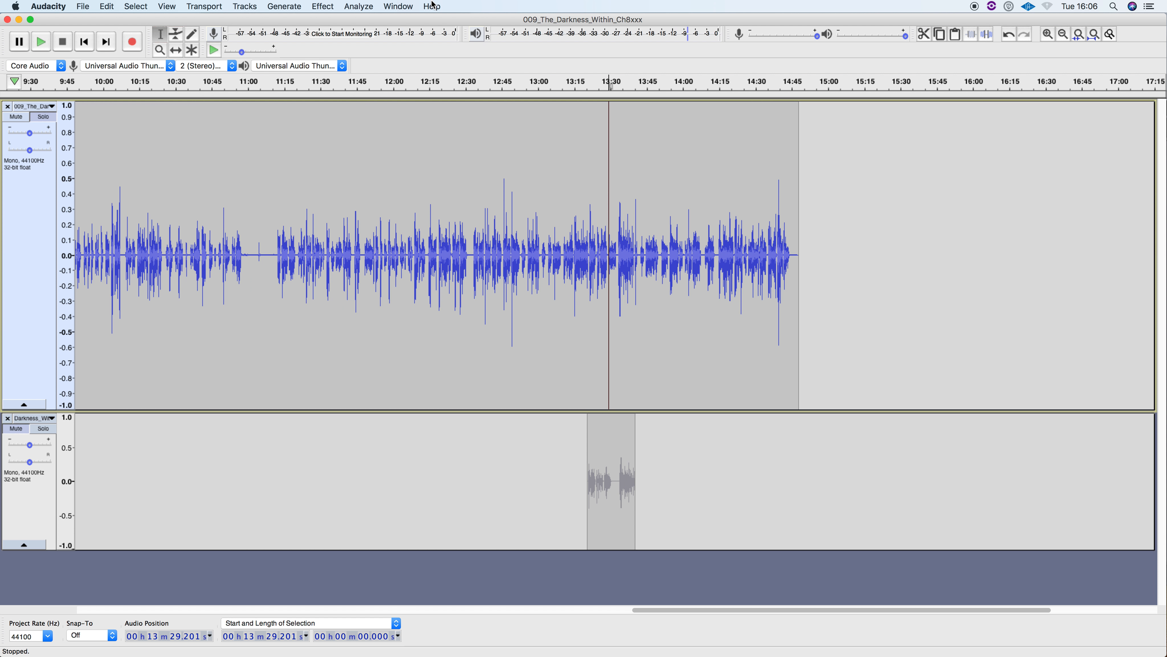
click(432, 5)
text(zoom)
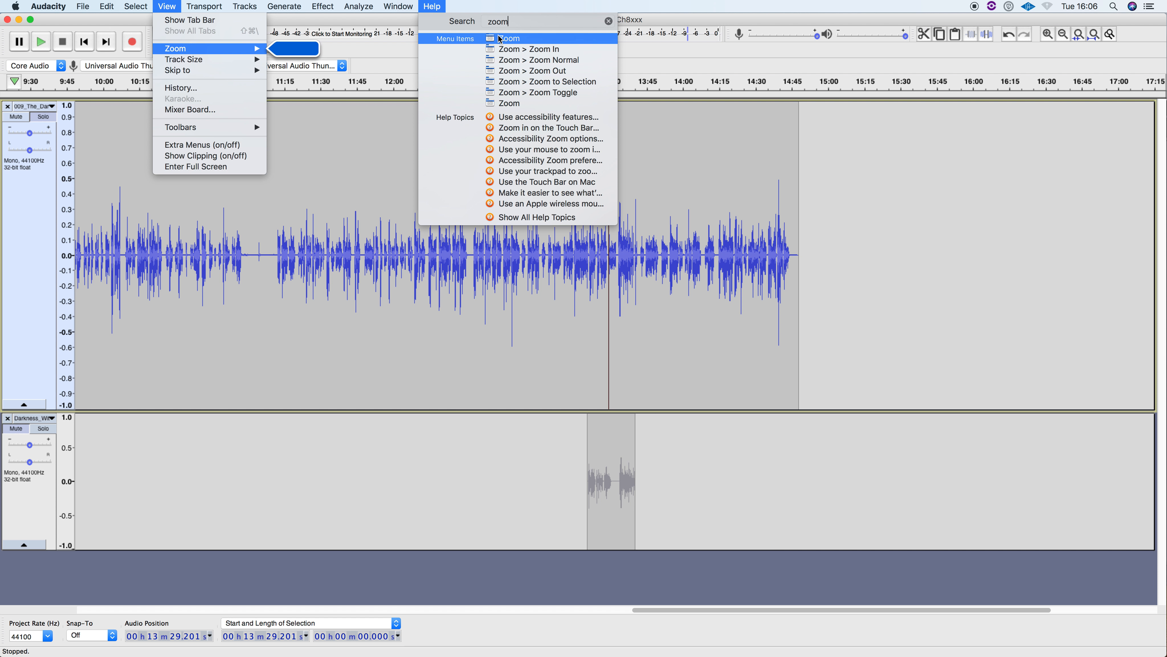
mouse_move(504, 54)
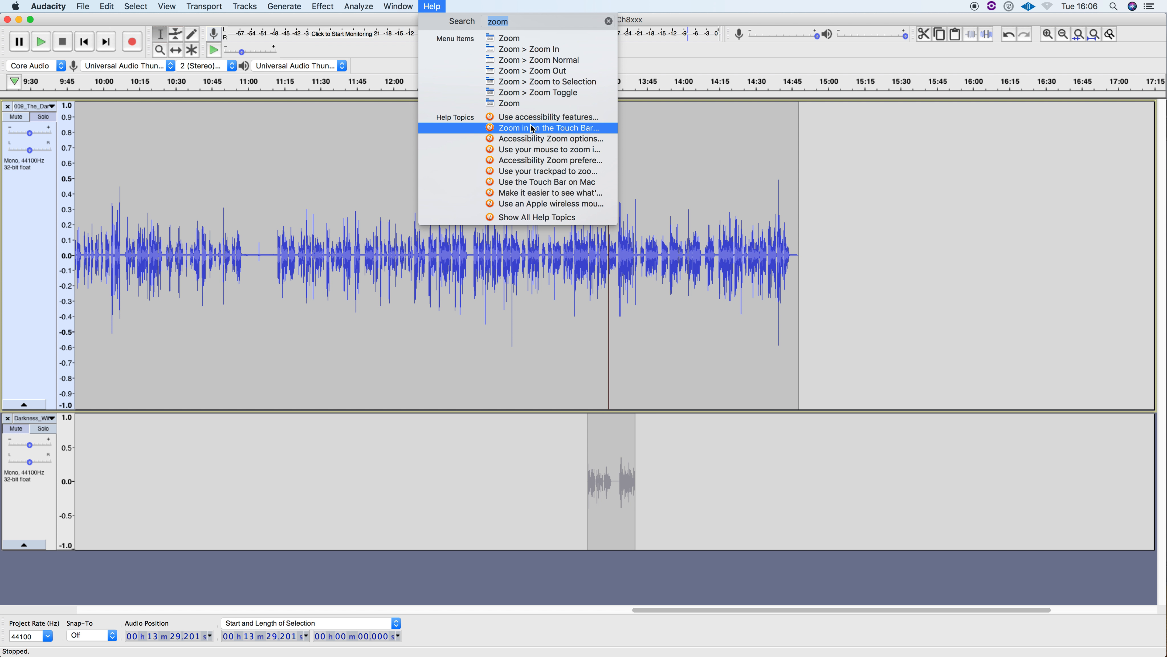
click(636, 285)
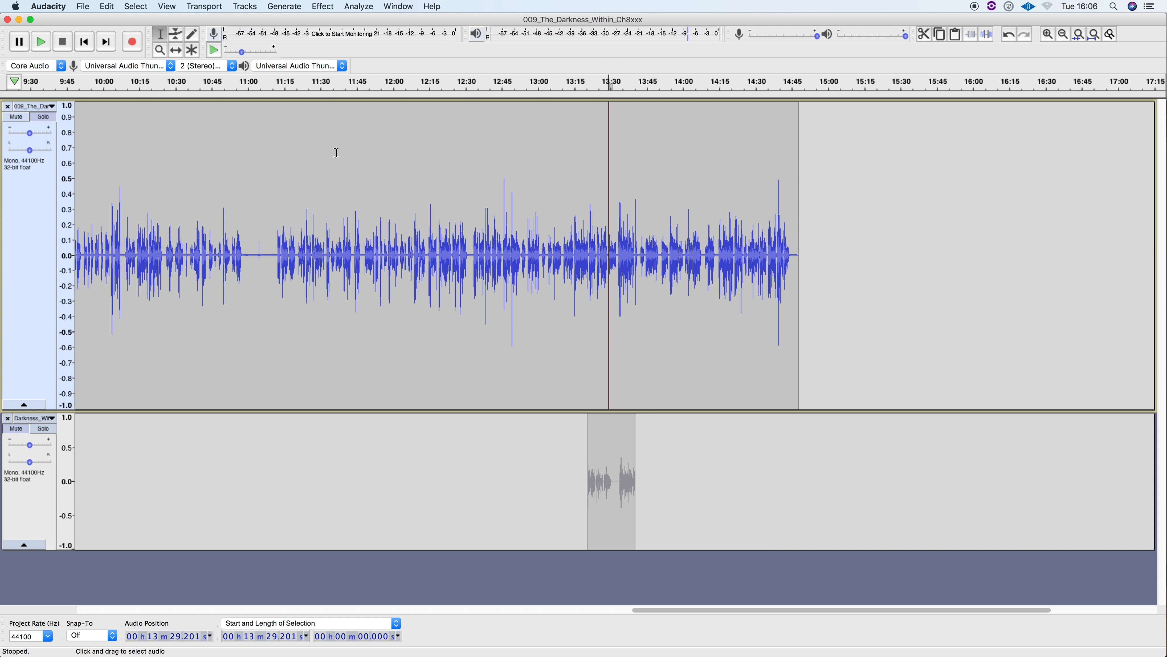
- Move the pickup clip earlier on the timeline so that it starts at about 8:40.8
key(F5)
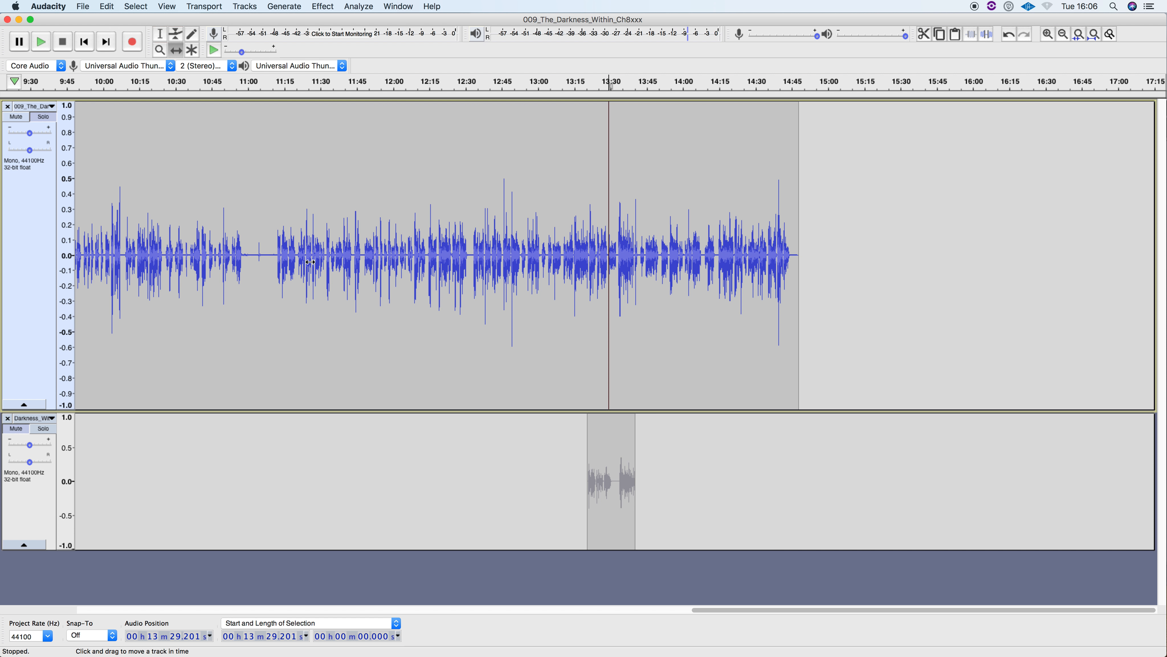
drag(590, 473, 115, 480)
scroll(115, 481, left, 10)
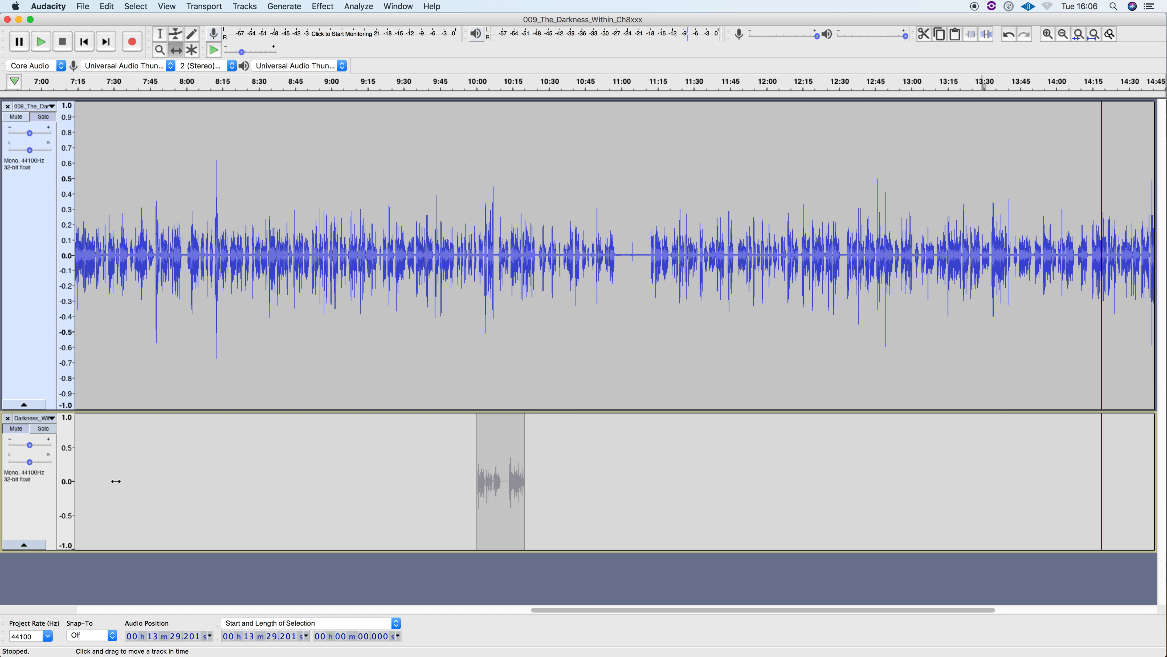
scroll(116, 480, left, 5)
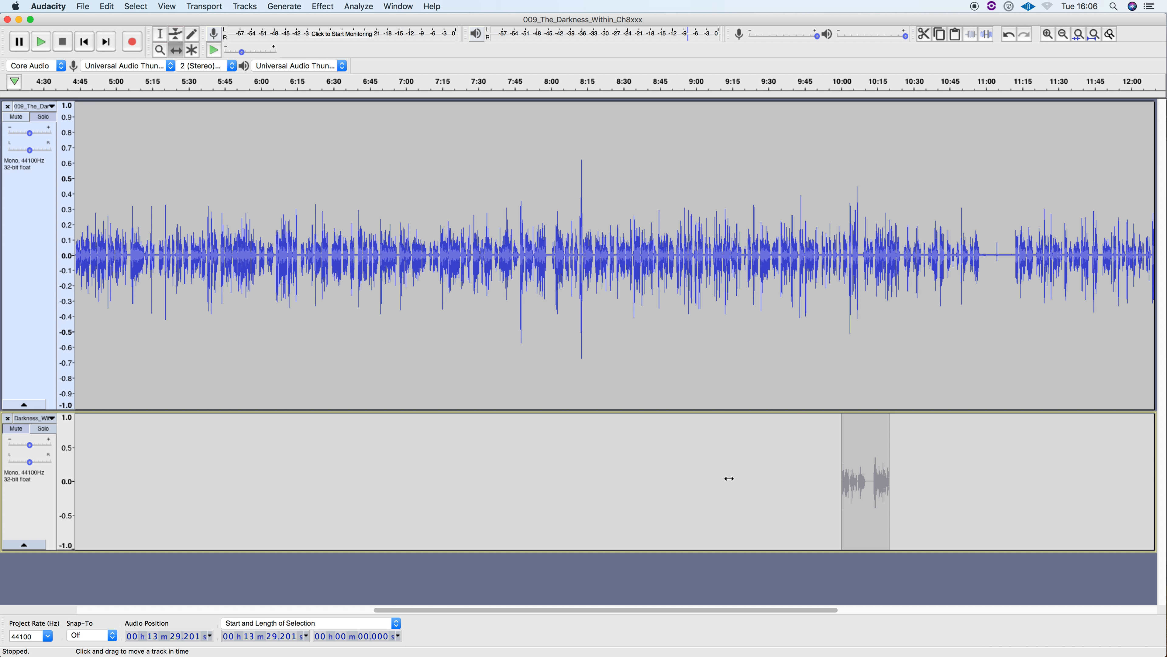
drag(843, 482, 651, 489)
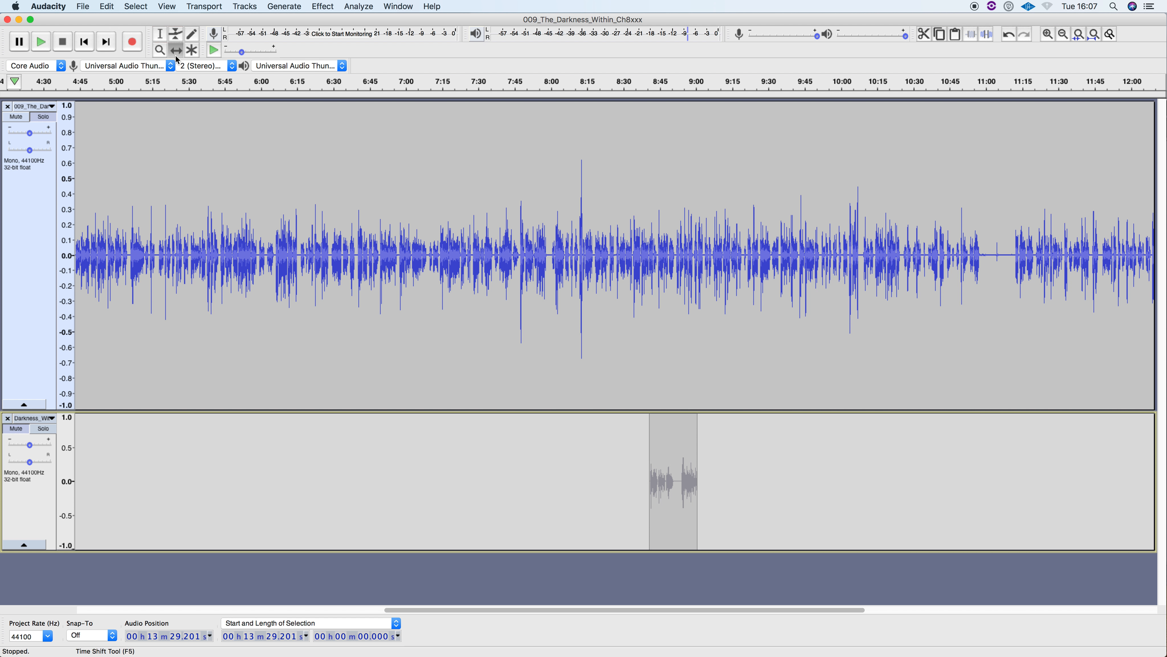
- Place the cursor in the chapter track at the pickup clip's start, about 8:40.8, and zoom in around it to compare the waveforms
click(161, 35)
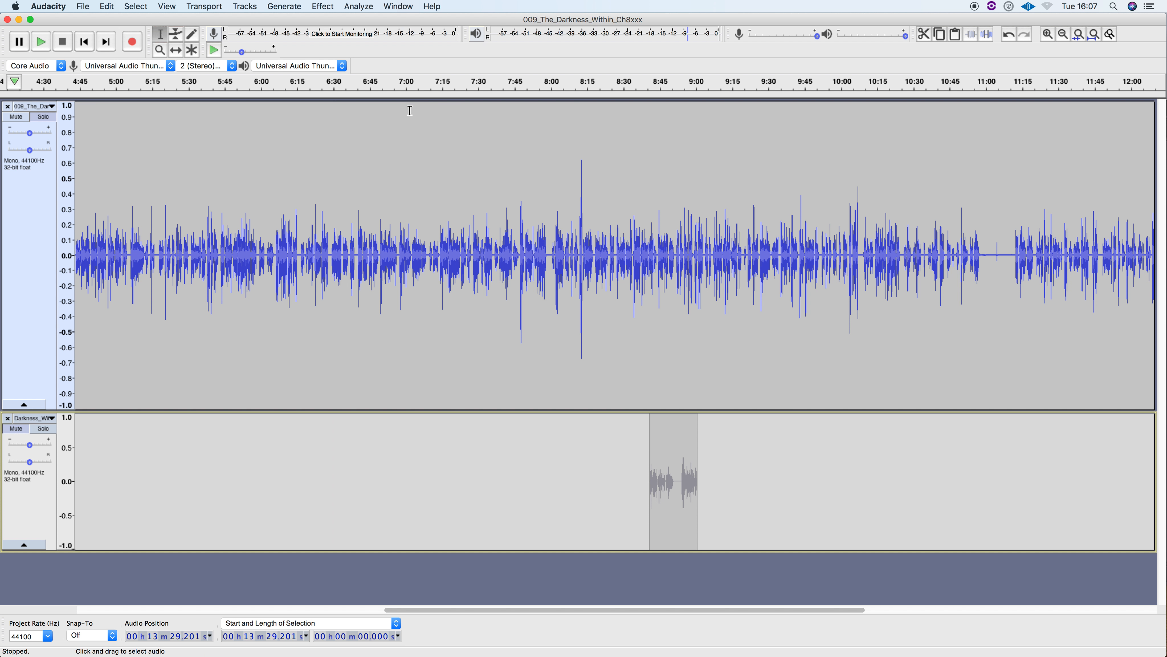
click(644, 191)
scroll(644, 191, right, 1)
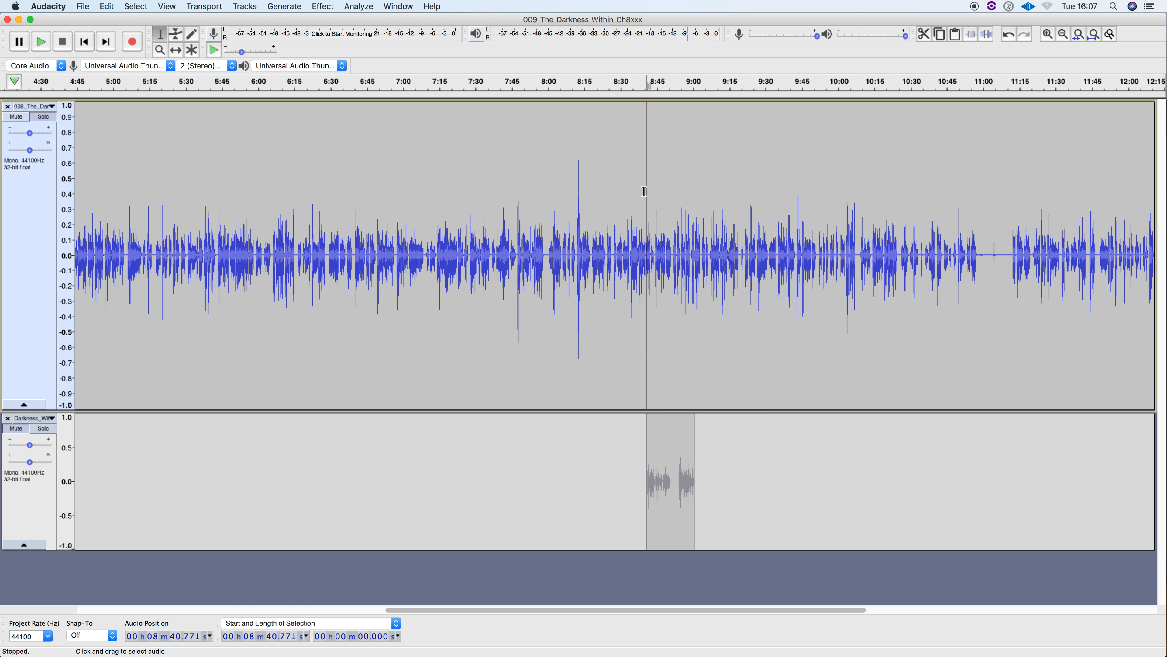
key(super+3)
key(super+3)
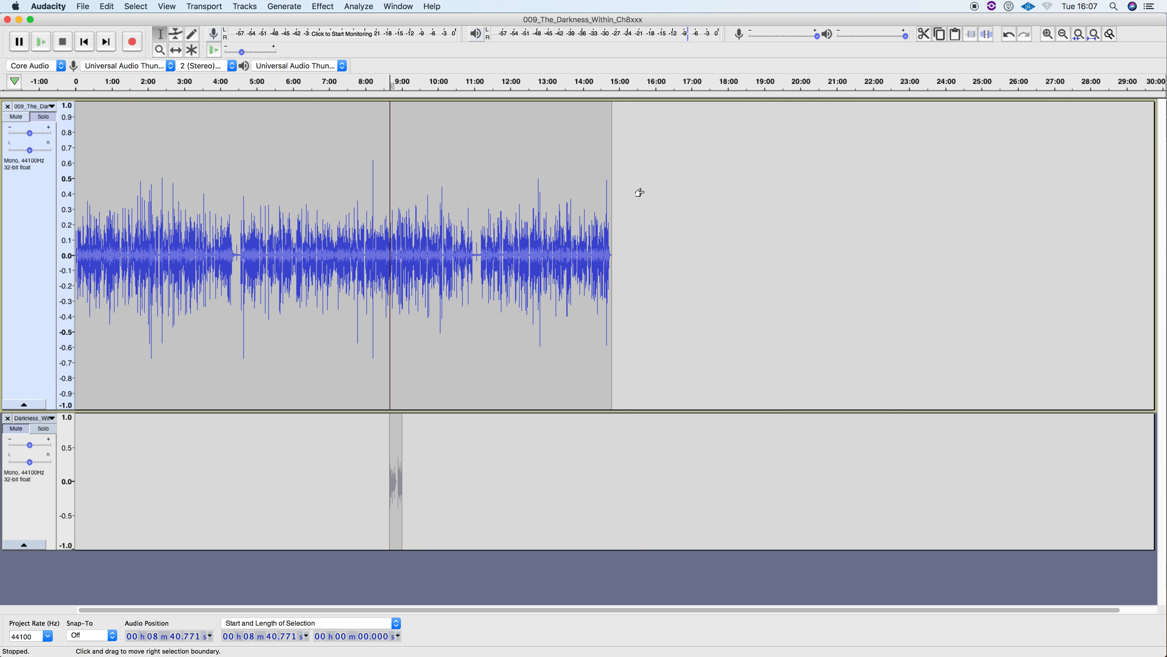
key(super+1)
key(super+1)
key(super+1)
key(super+1)
key(super+1)
key(super+1)
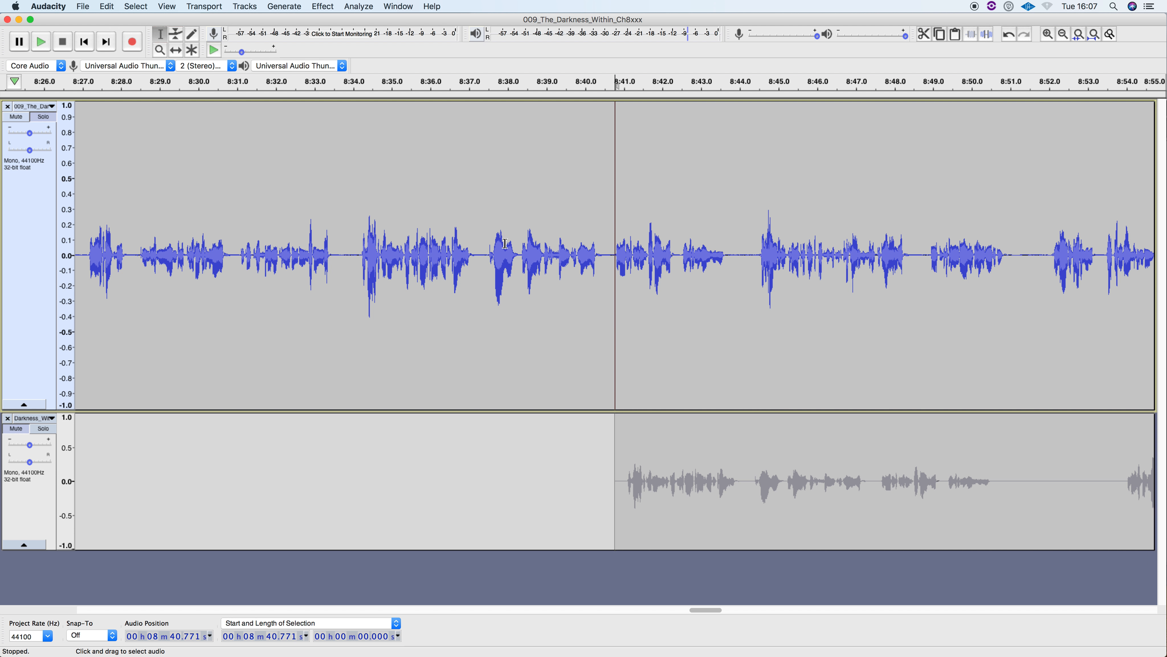
- Mark the start of the matching phrase in the chapter track at about 8:34.0 and shift the pickup clip to line up with it
scroll(375, 244, right, 1)
scroll(357, 248, left, 1)
click(357, 251)
key(F5)
scroll(657, 409, left, 3)
drag(585, 470, 401, 465)
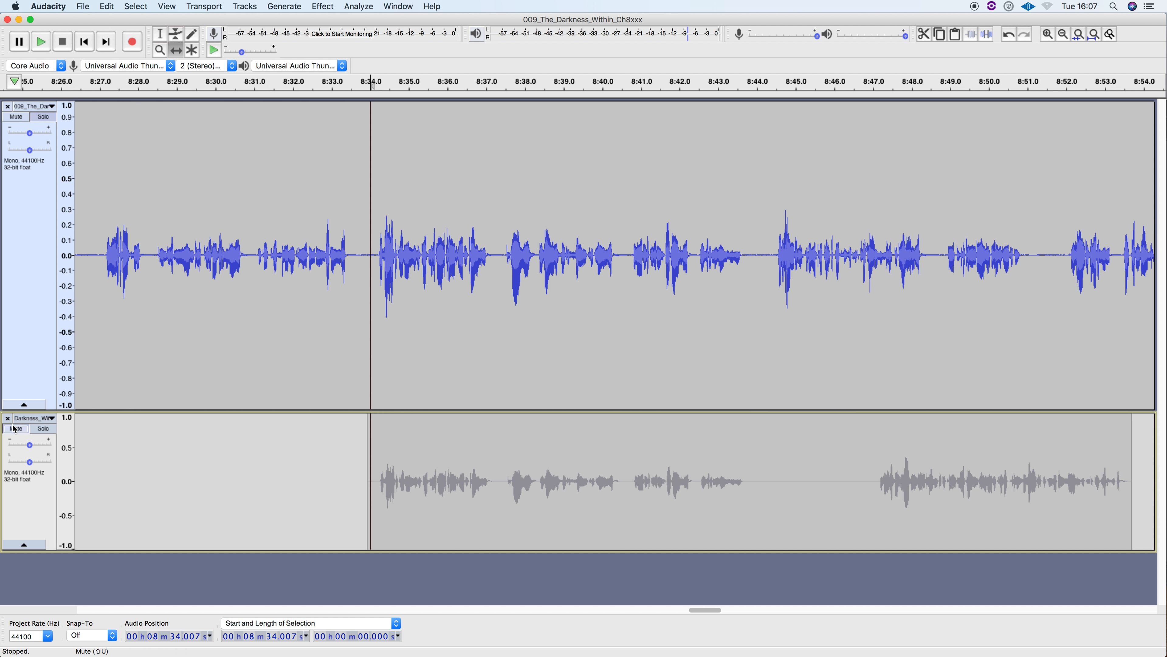
- Turn off solo so both tracks are active and delete the pickup clip's second phrase, ending the clip at 8:45.9
scroll(13, 429, left, 1)
click(14, 429)
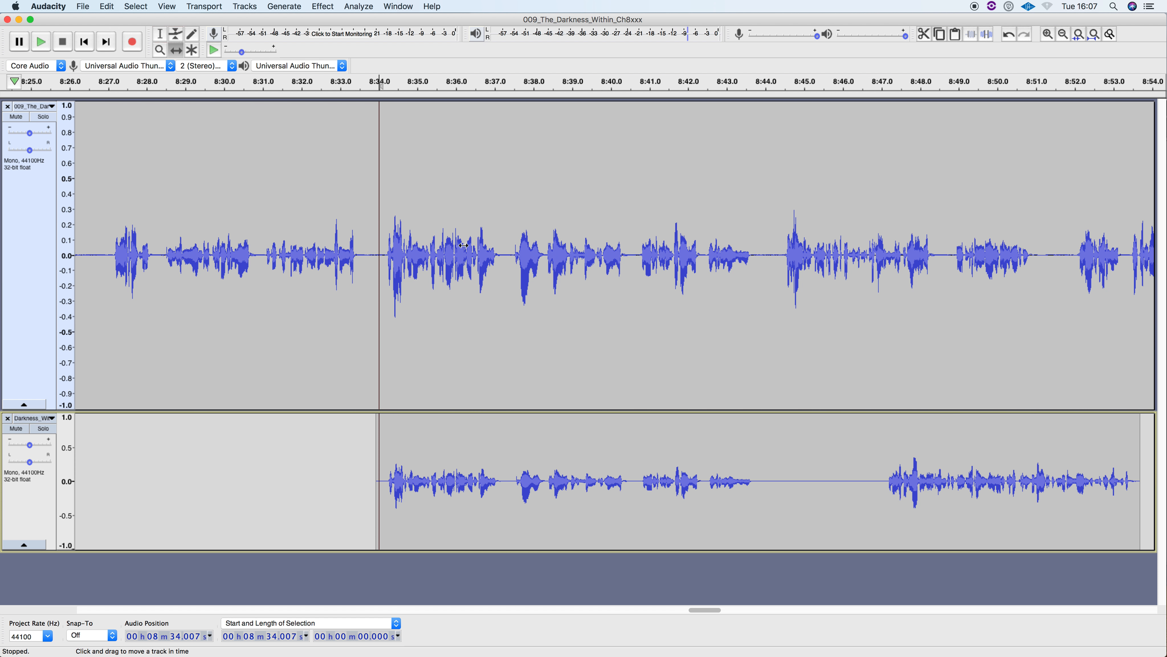
scroll(563, 256, left, 1)
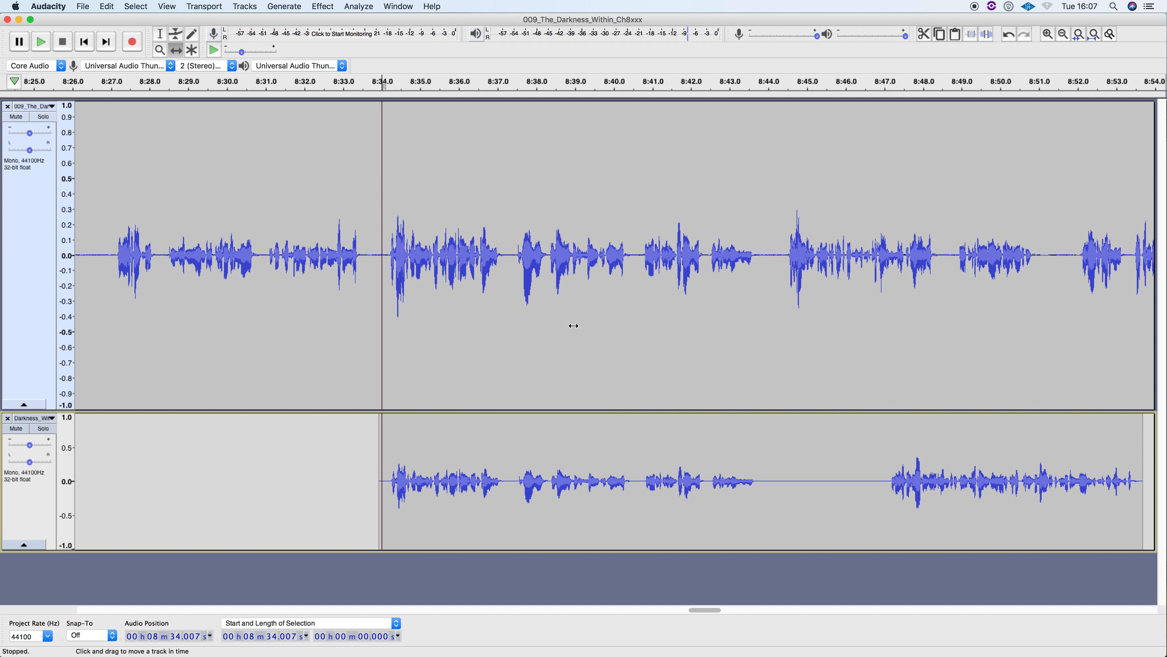
scroll(300, 167, right, 2)
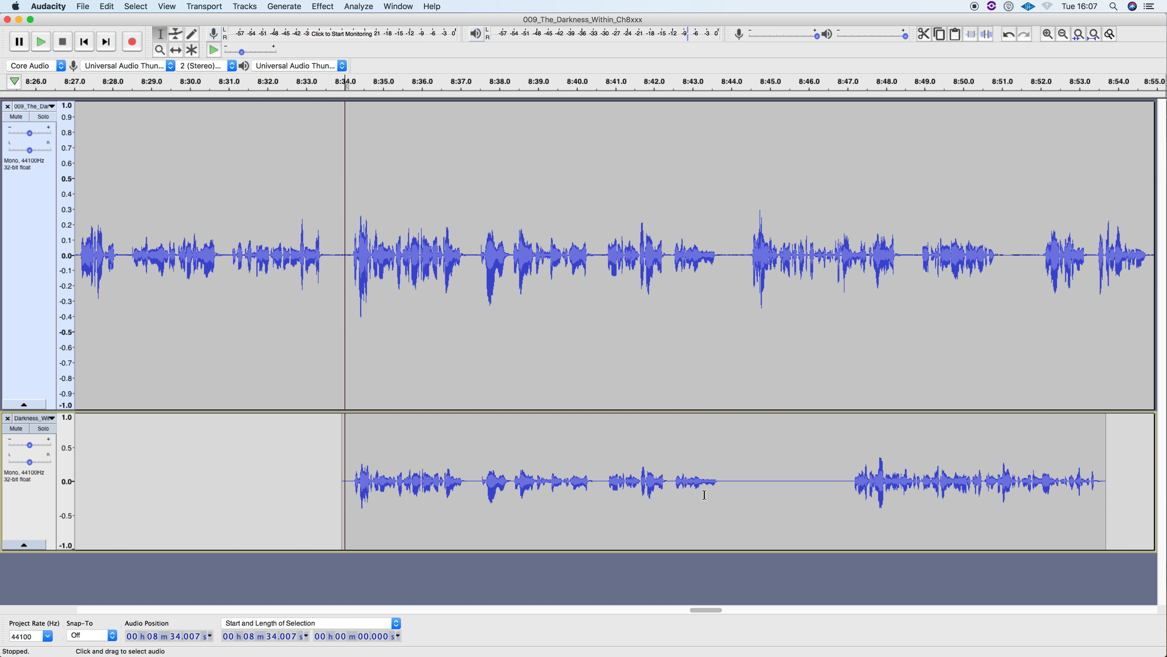
drag(805, 486, 1103, 496)
key(Delete)
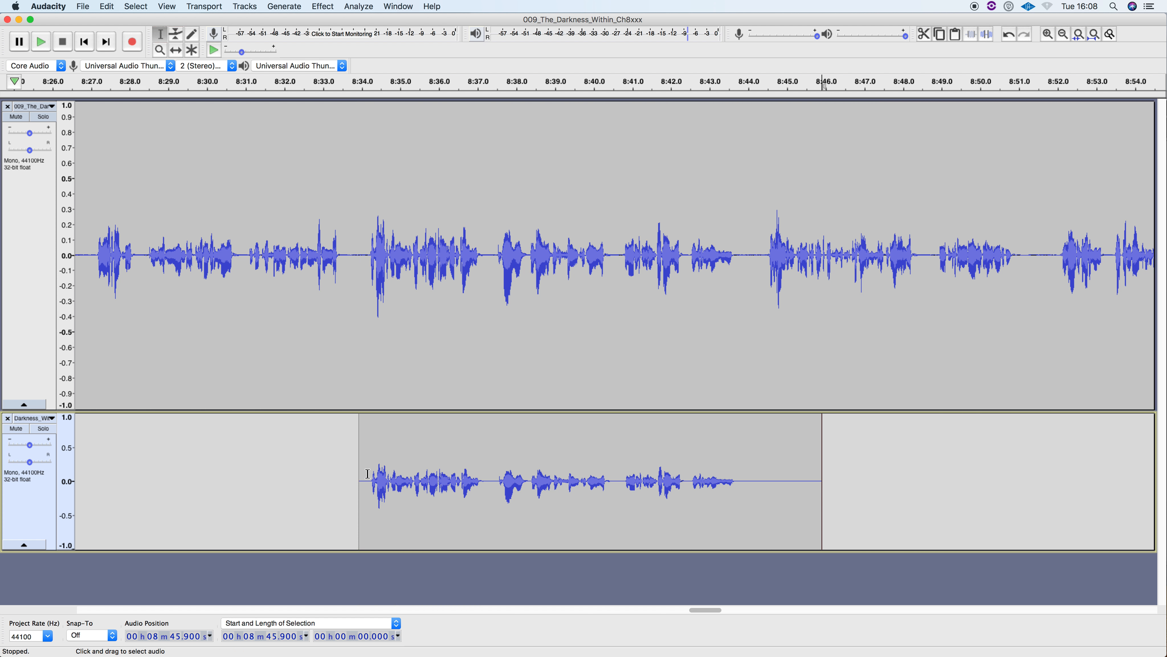
- Solo the chapter track and listen to the original phrase from about 8:34.0 and its last words from about 8:42.5
click(361, 285)
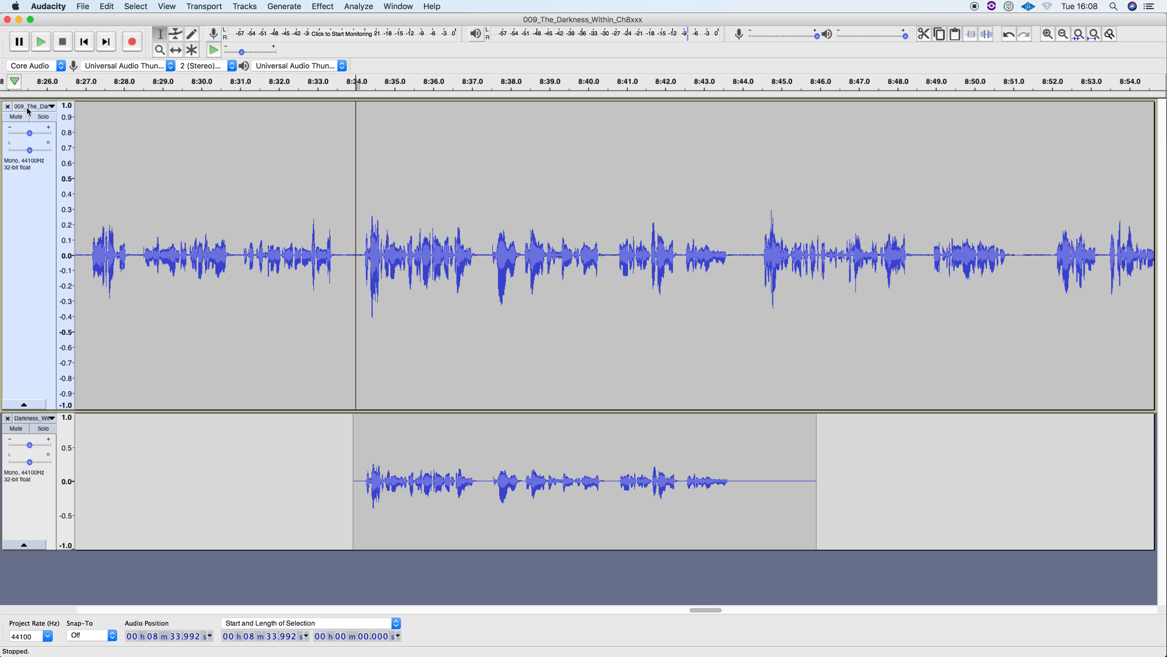
click(43, 120)
key(space)
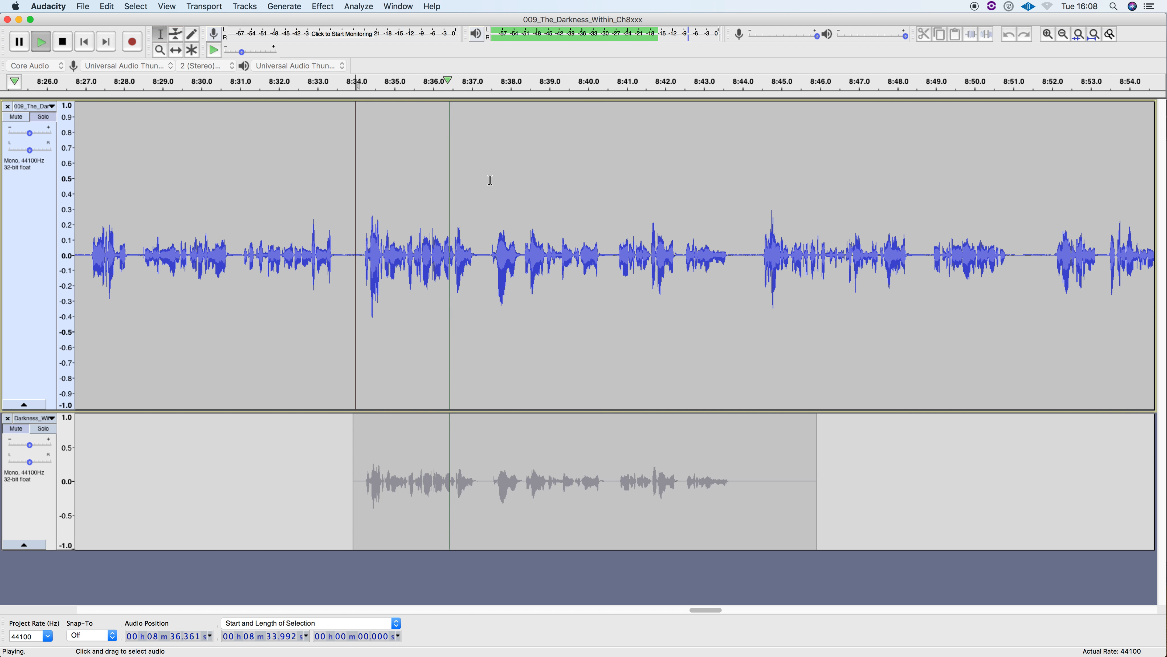
key(space)
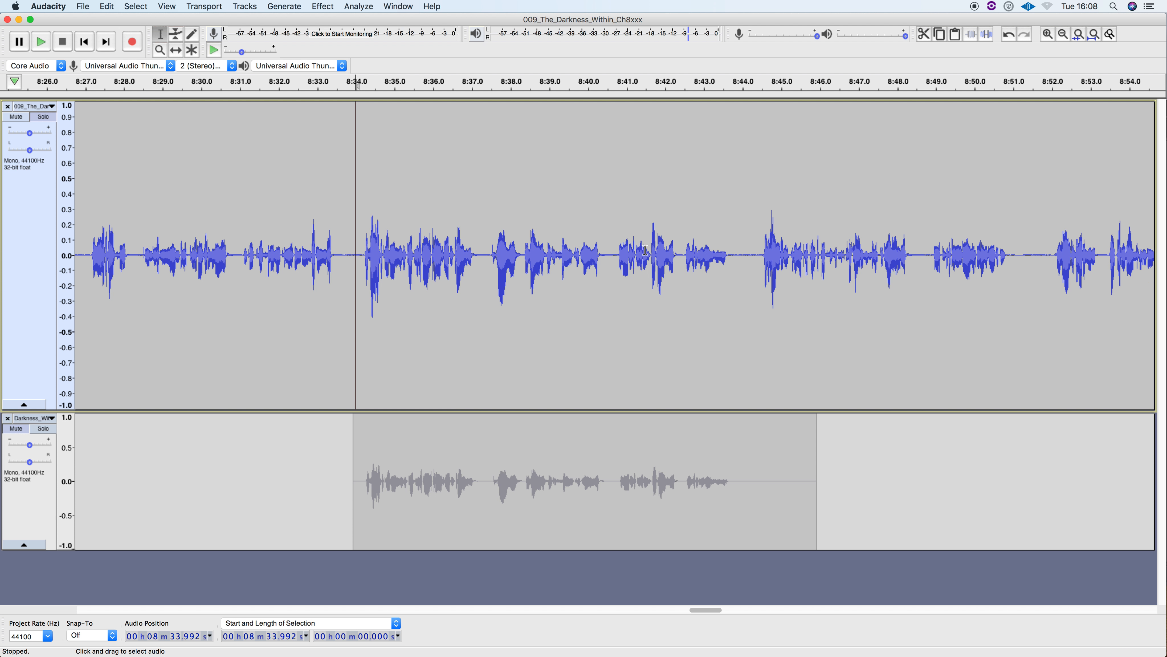
click(684, 249)
key(space)
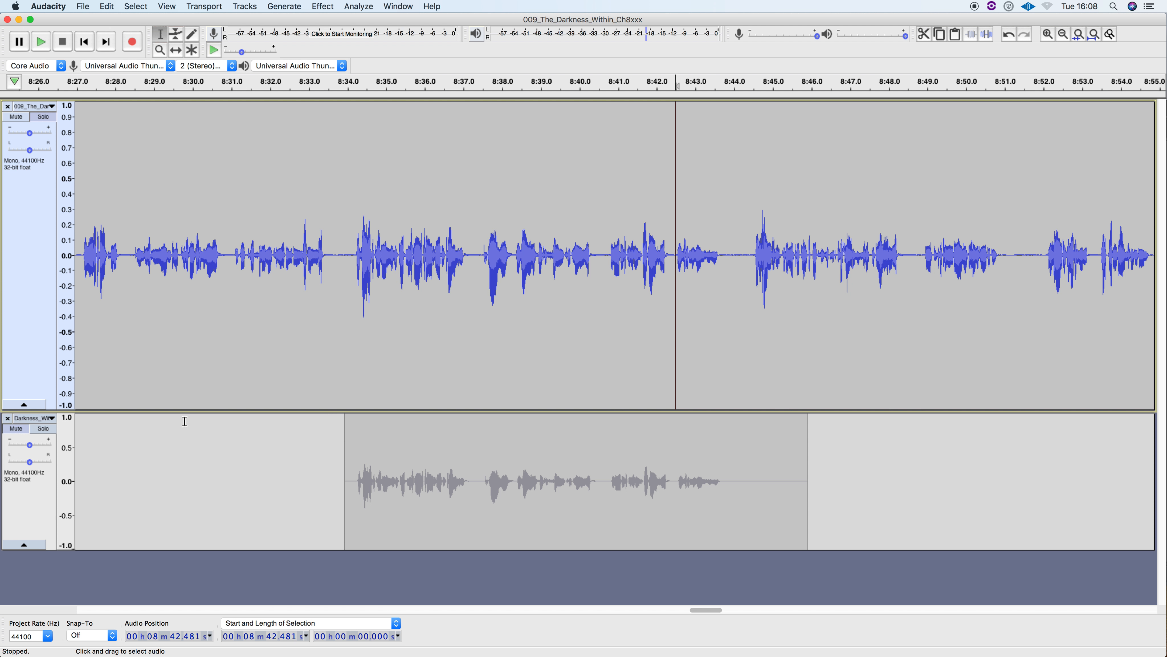
- Solo the pickup track instead and listen to its phrase from about 8:33.9 and its last words from about 8:42.5
click(33, 437)
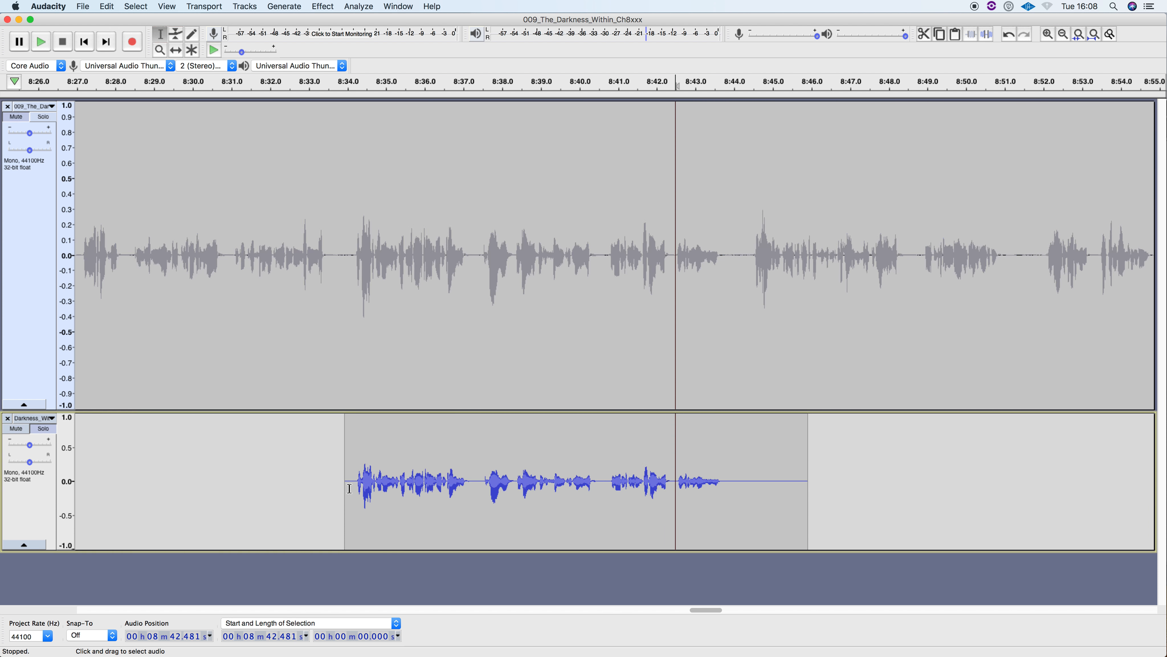
key(space)
drag(351, 483, 354, 481)
key(space)
key(space)
click(351, 468)
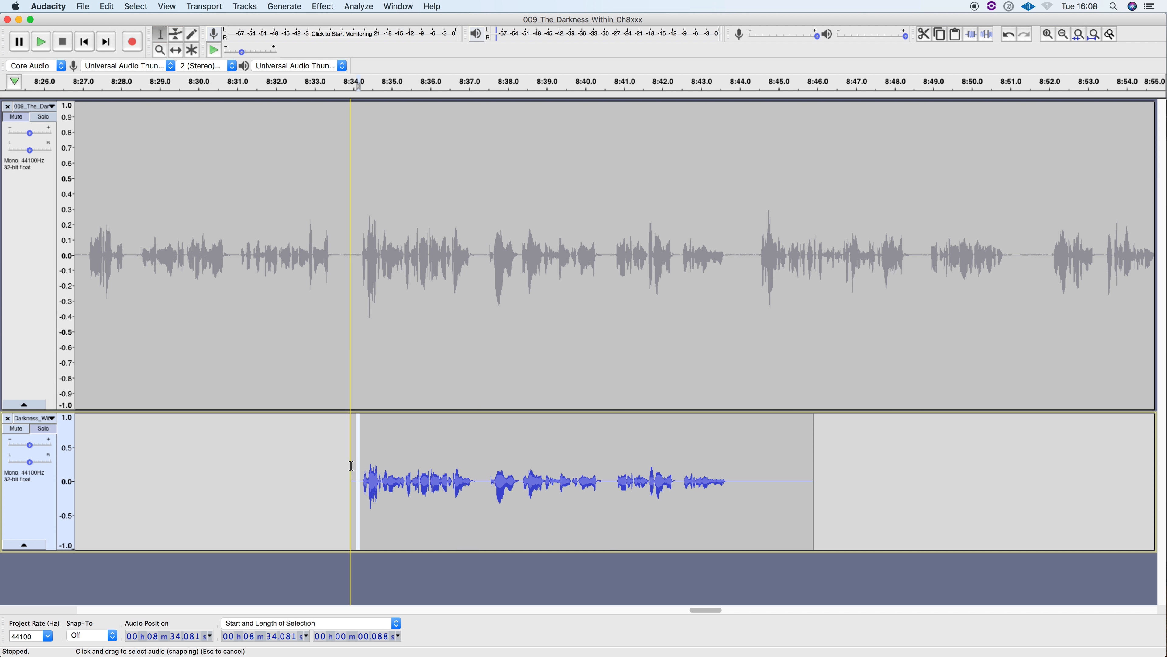
key(space)
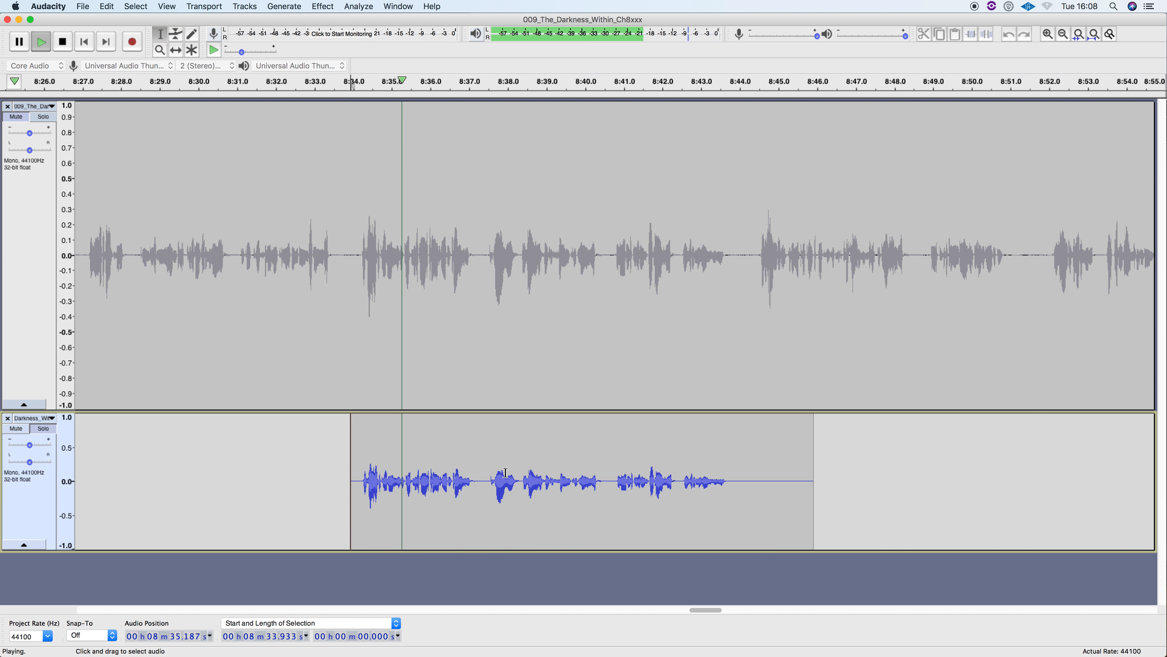
key(space)
click(675, 480)
key(space)
key(space)
click(679, 478)
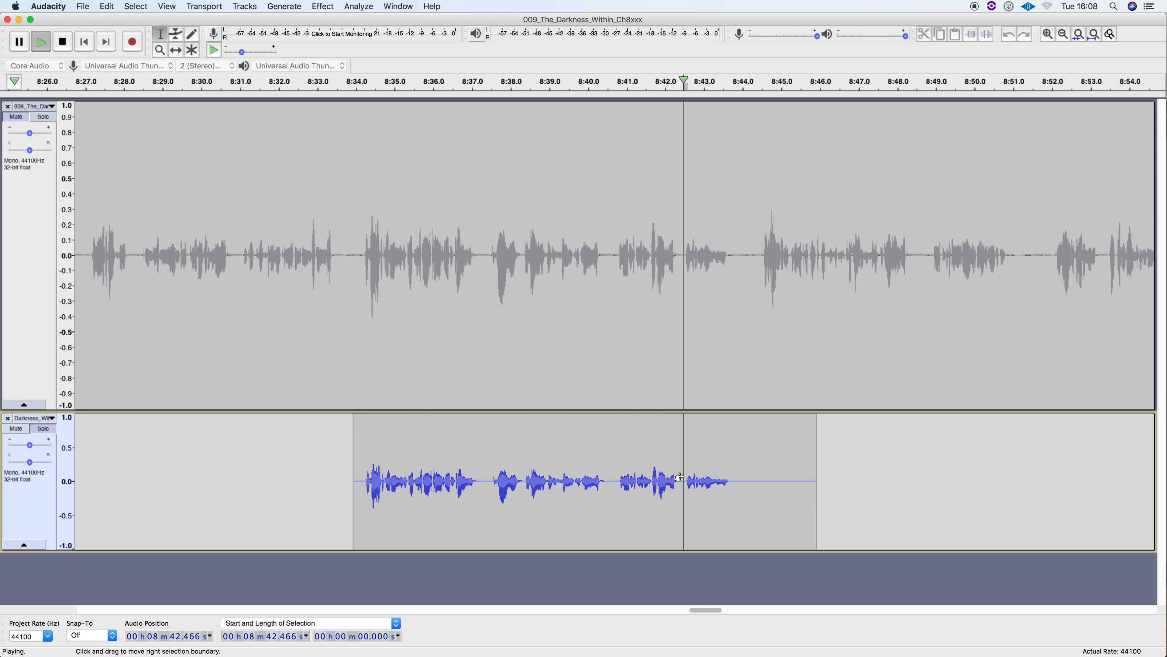
key(space)
key(space)
- Copy the pickup phrase, about 9.9 s starting at 8:34.2, and solo the chapter track again
drag(744, 480, 382, 490)
scroll(382, 490, right, 1)
scroll(382, 490, left, 2)
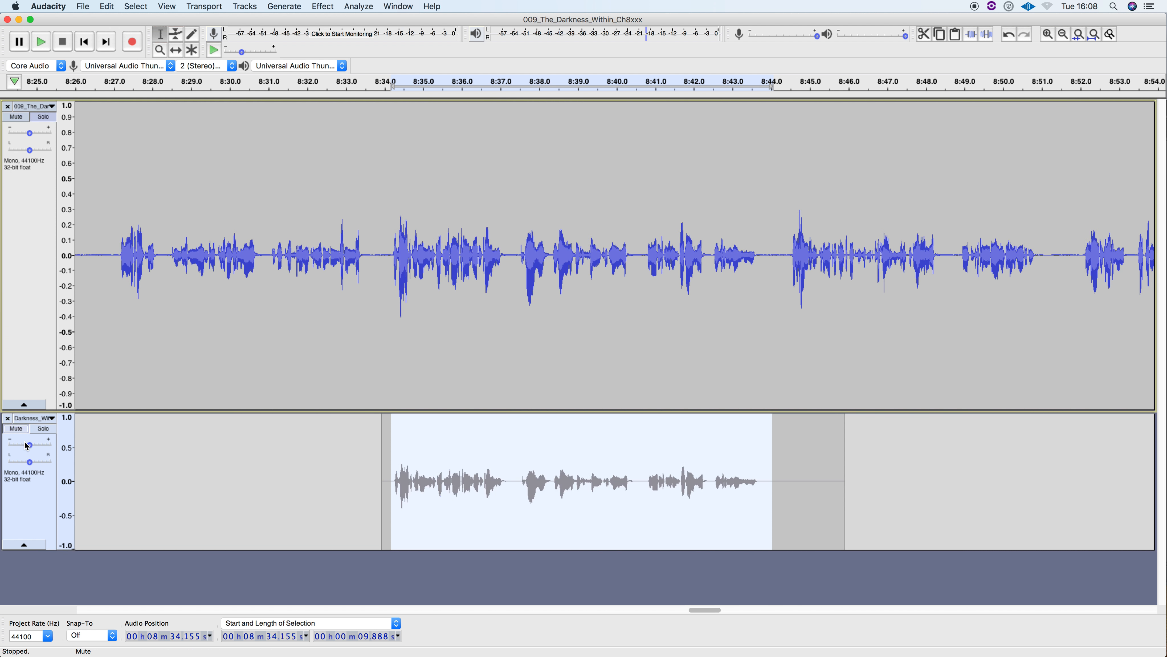
scroll(143, 323, right, 1)
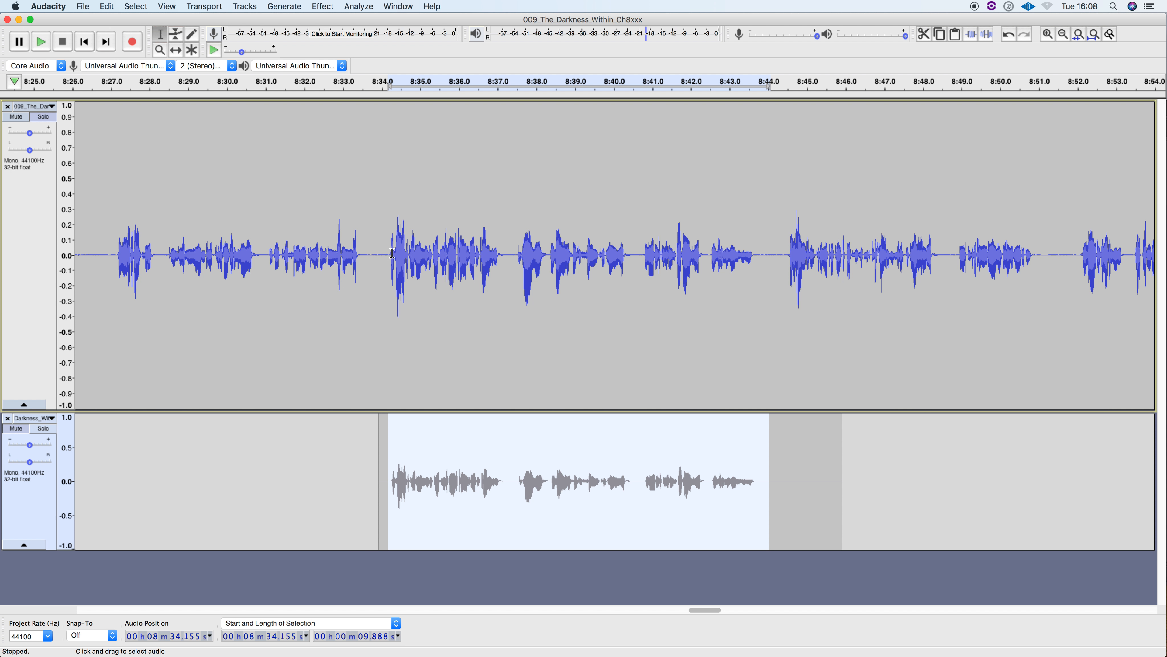
- Select the original phrase in the chapter track, about 9.6 s from 8:34.1, and paste the copied pickup phrase over it
scroll(363, 262, right, 3)
drag(375, 250, 781, 277)
scroll(527, 258, left, 2)
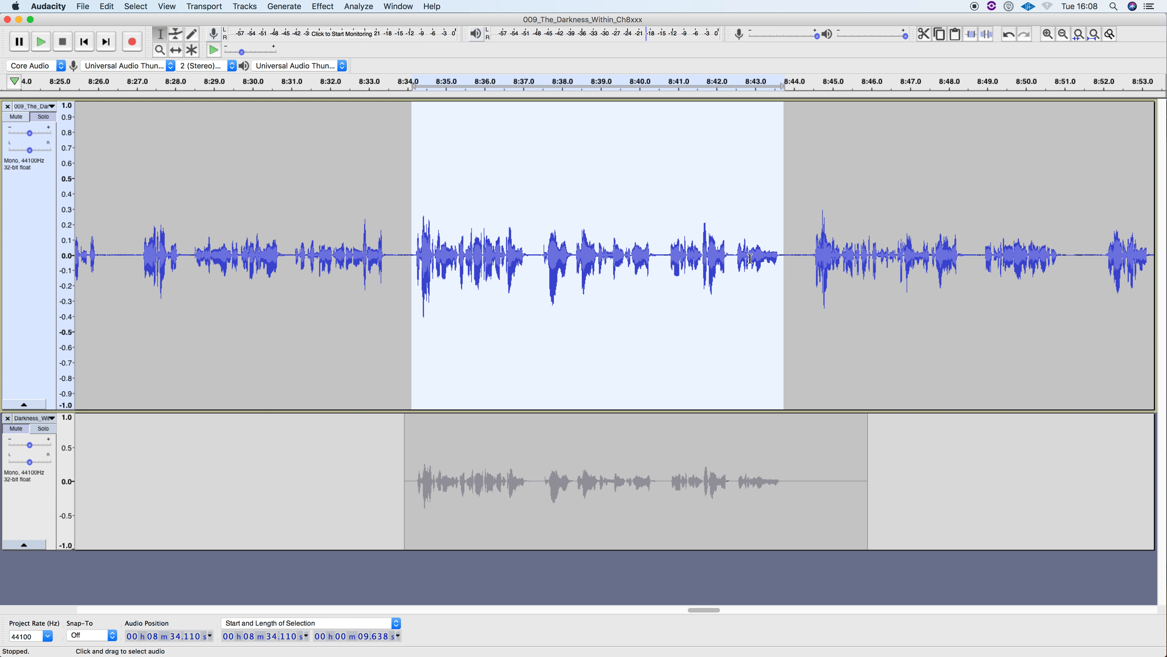
scroll(704, 460, right, 1)
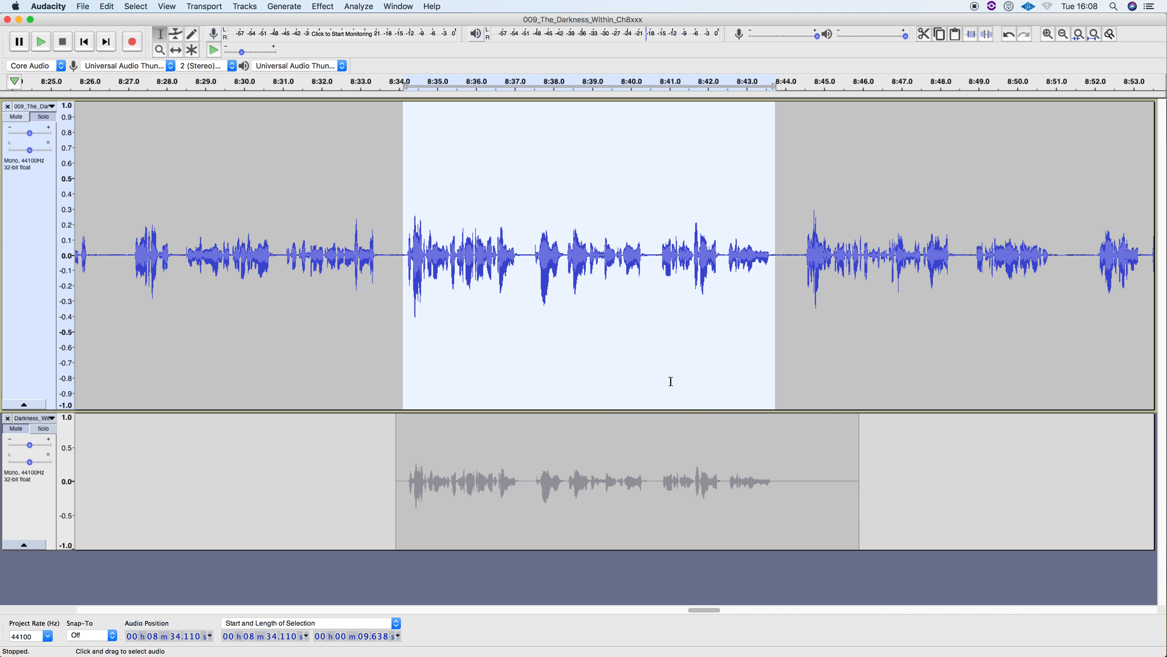
scroll(670, 380, right, 2)
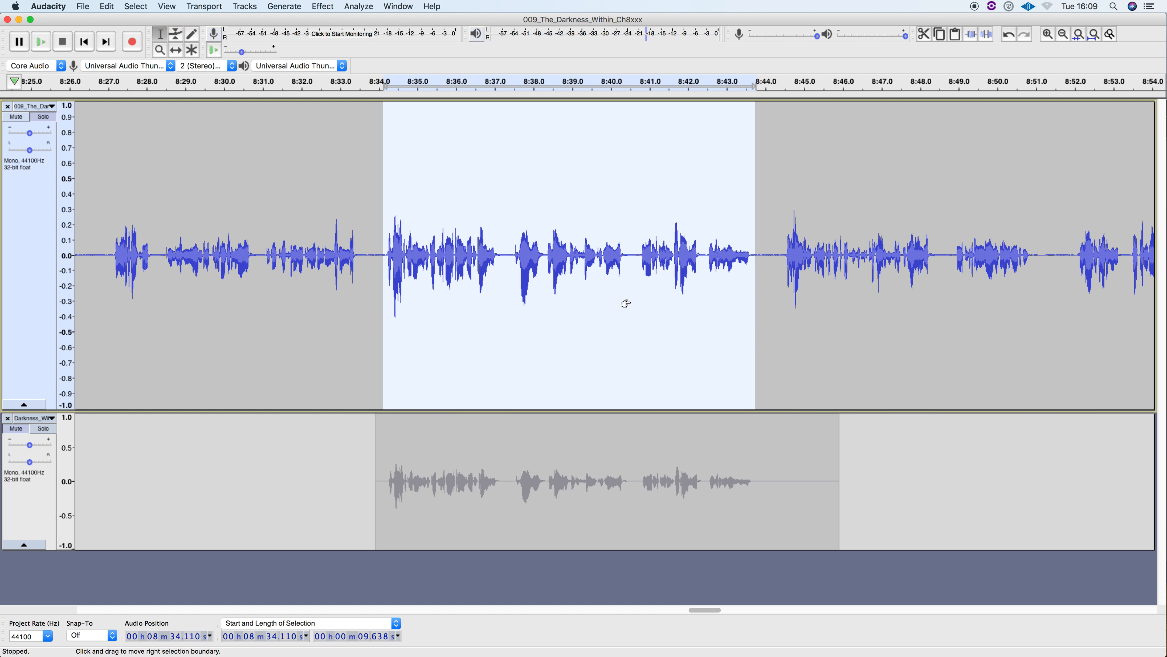
key(super+v)
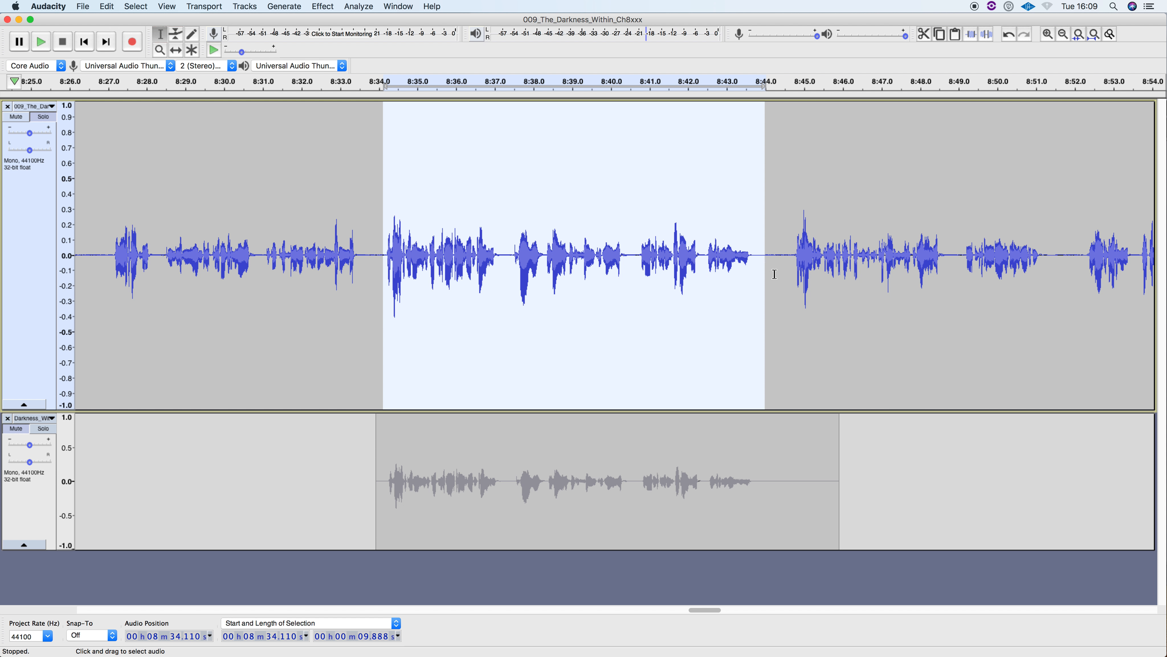
- Shorten the pause after the pasted phrase in the chapter track by deleting about 0.5 s starting at 8:43.7
scroll(785, 261, left, 1)
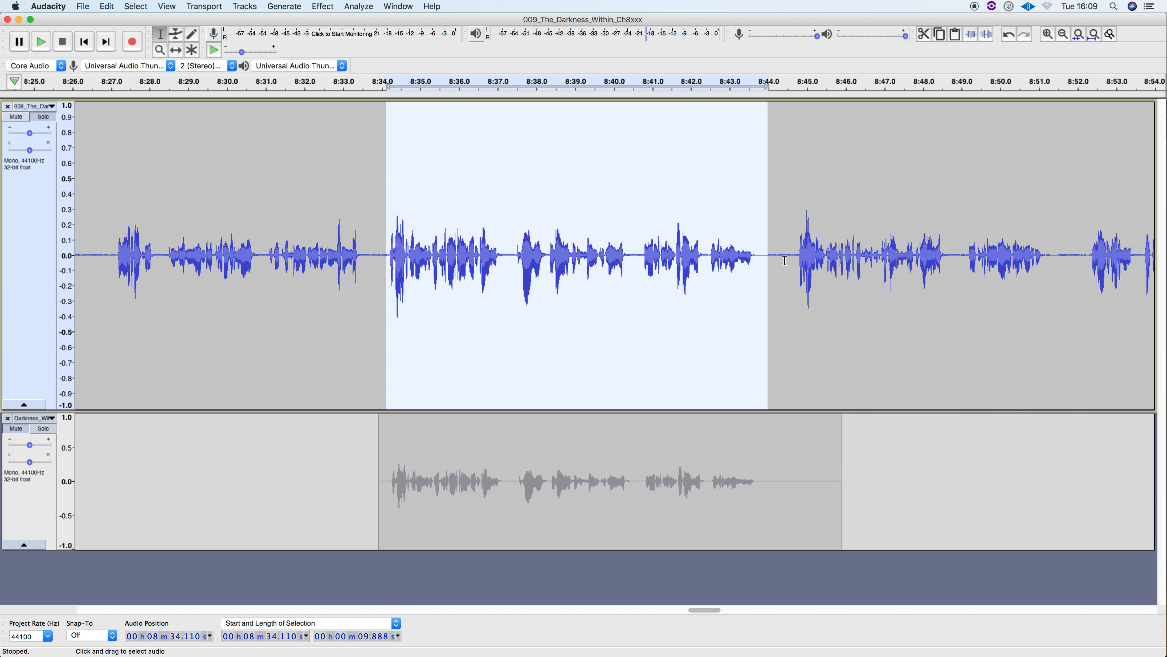
scroll(785, 260, left, 2)
drag(785, 260, 781, 259)
scroll(581, 175, right, 1)
click(248, 51)
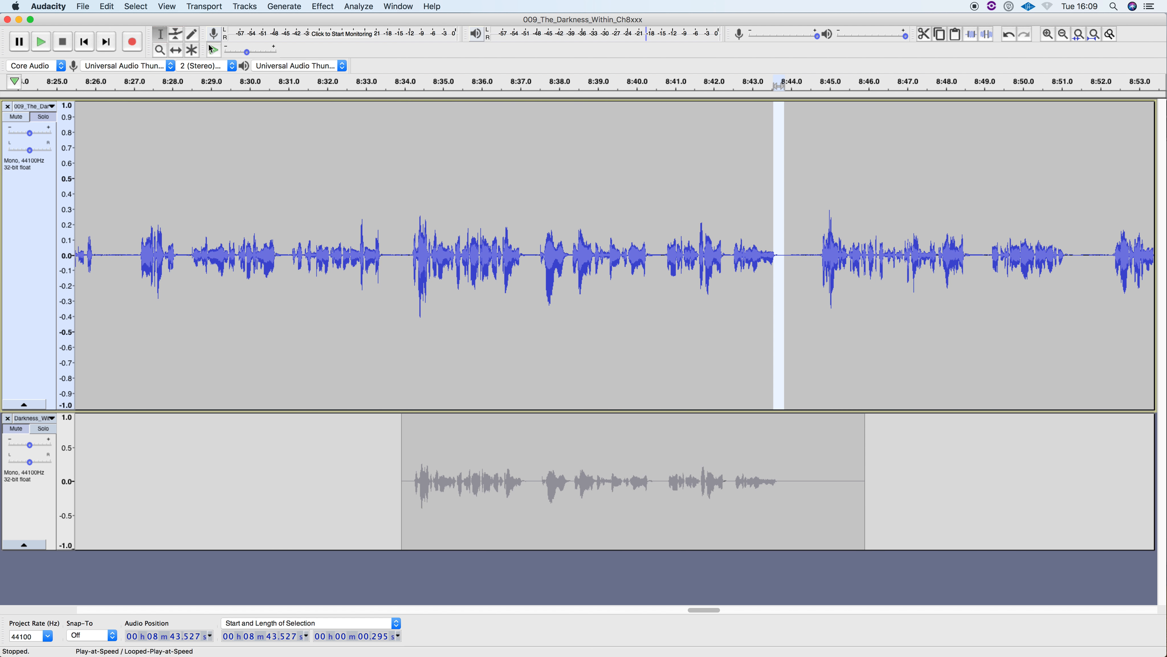
click(165, 39)
drag(802, 269, 780, 270)
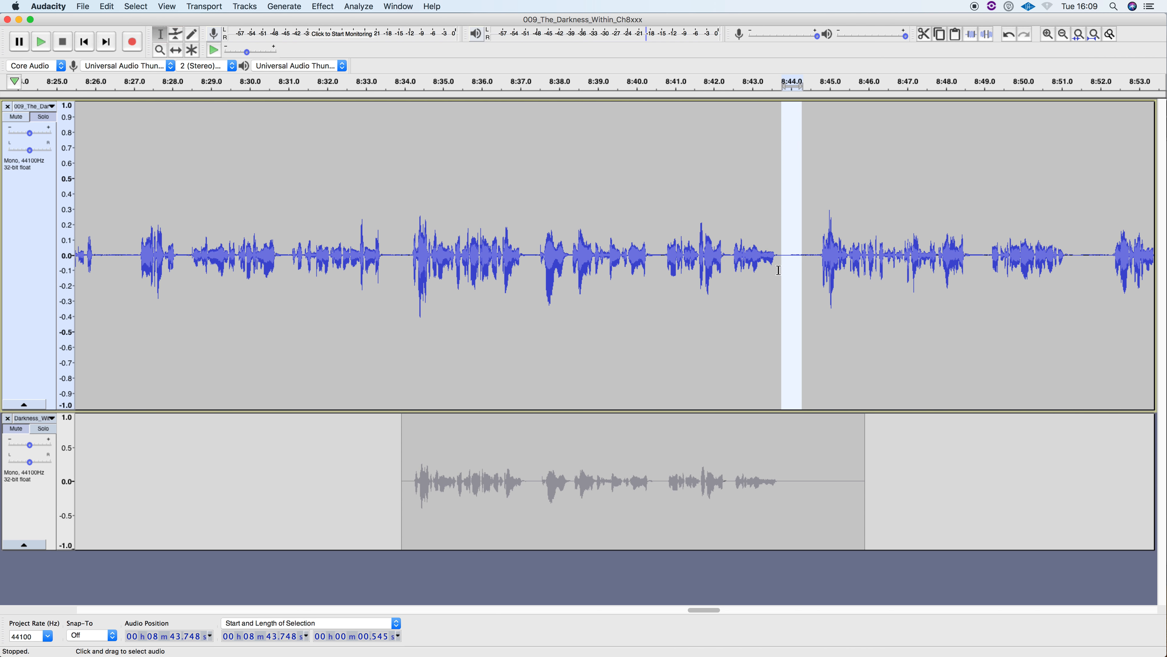
scroll(779, 270, right, 1)
key(Delete)
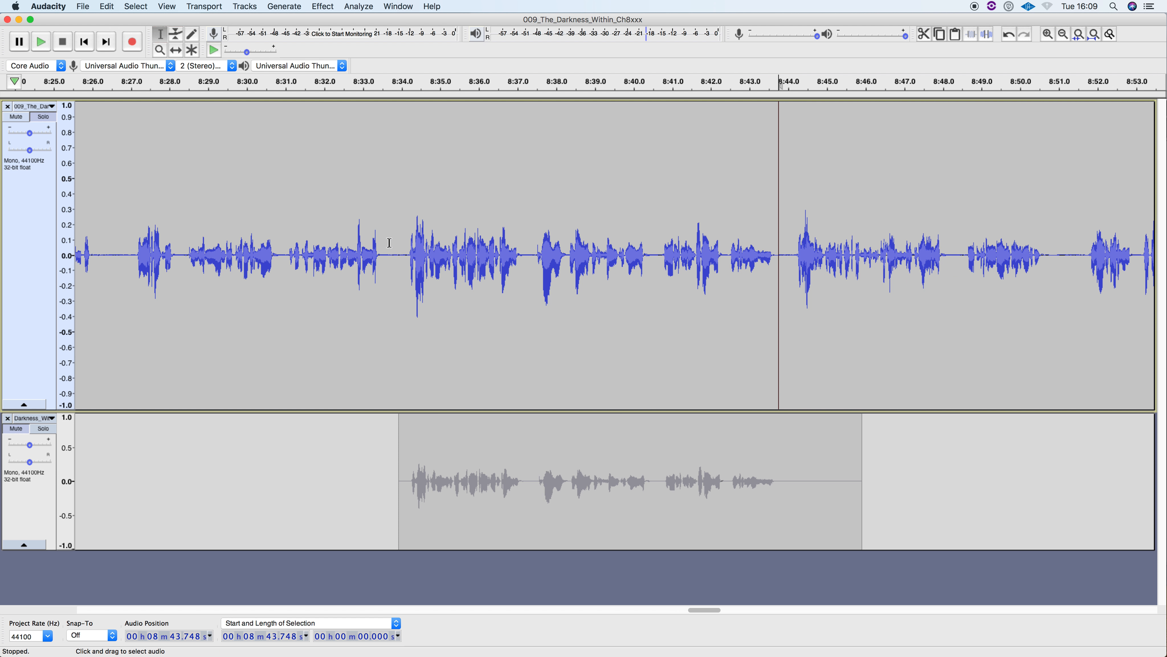
- Listen to the chapter track from about 8:31.1 through the replaced phrase and the shortened pause
click(289, 248)
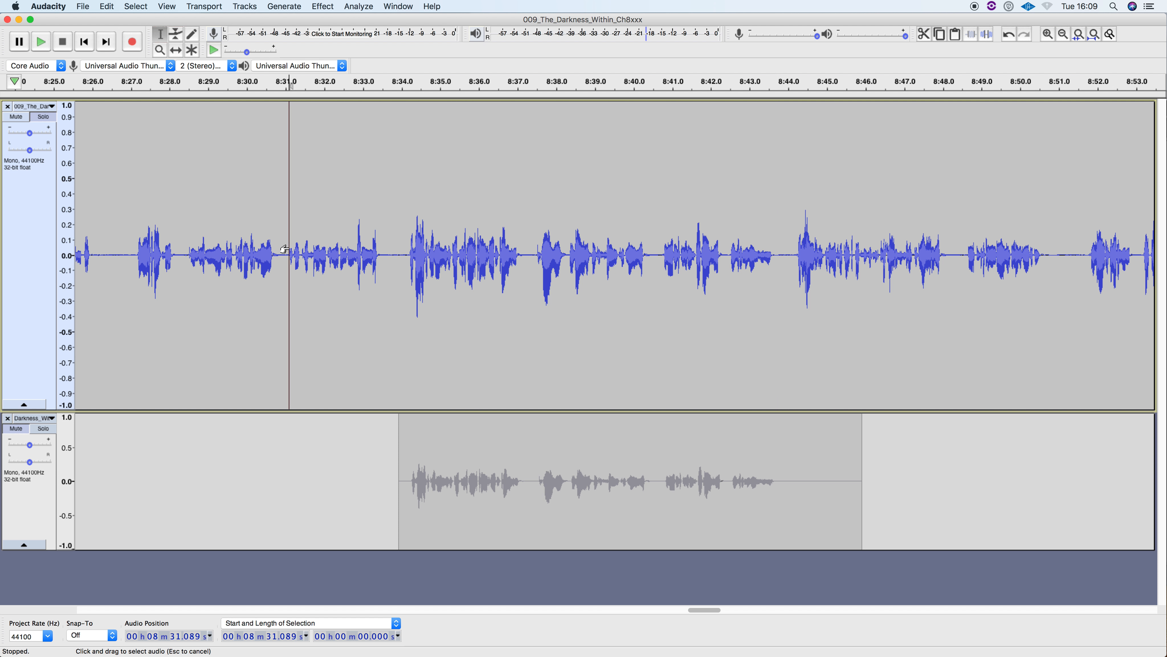
key(space)
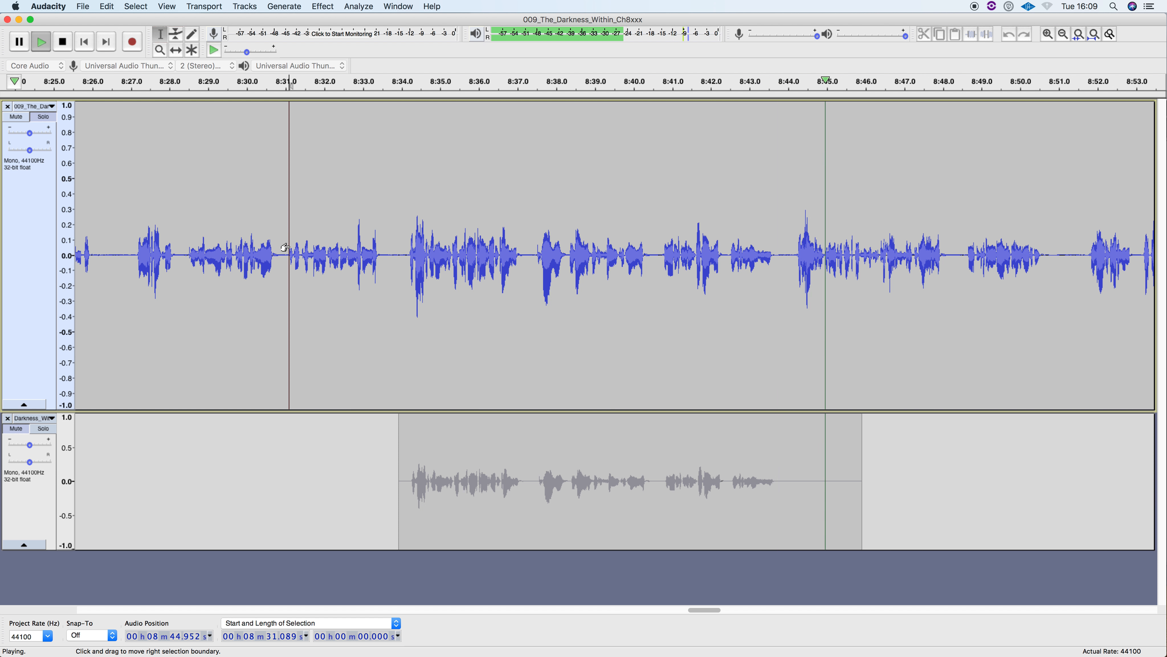
key(space)
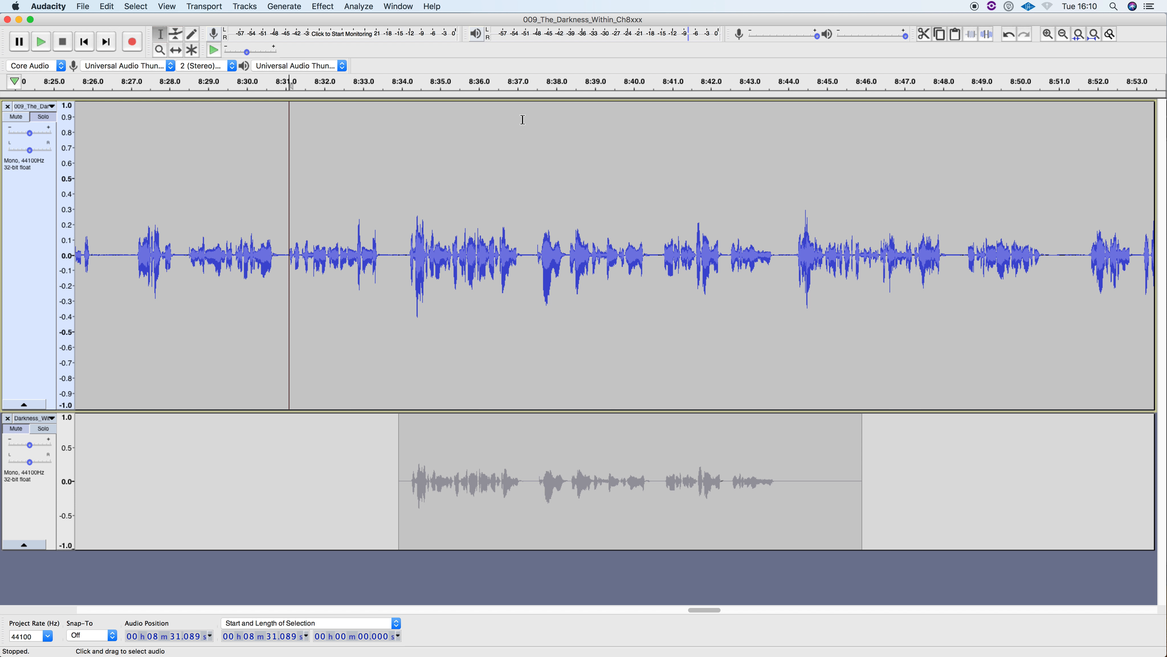
- Select the near-silent pause before the next sentence in the chapter track, about 1.2 s starting at 8:50.6
scroll(909, 249, left, 1)
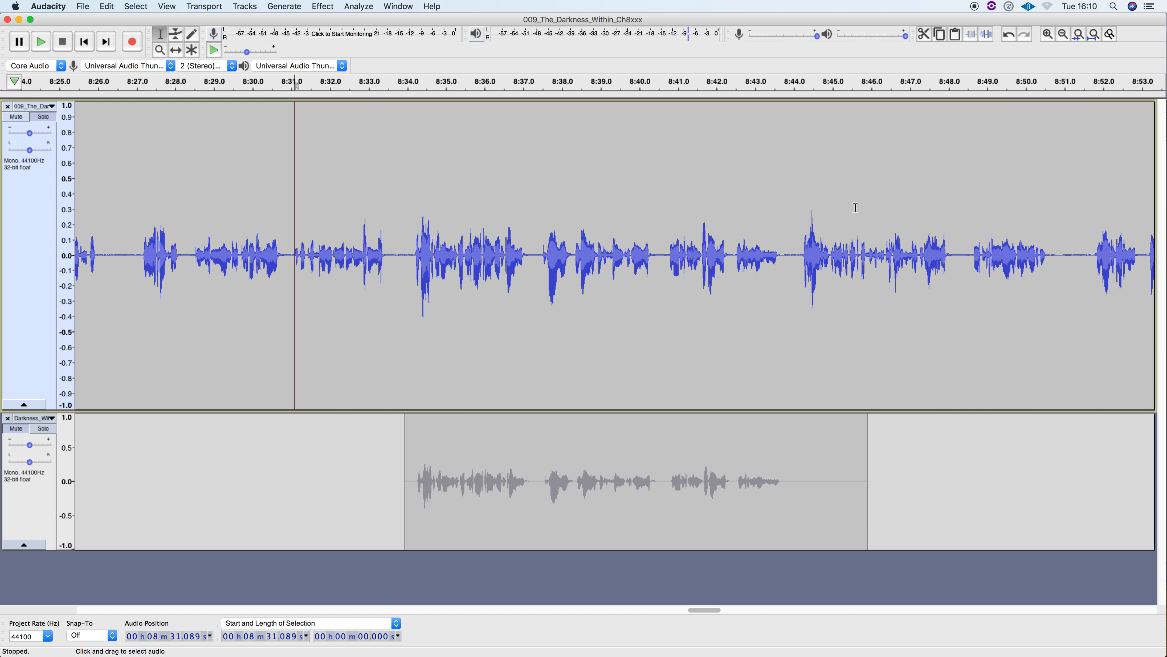
scroll(1064, 252, right, 1)
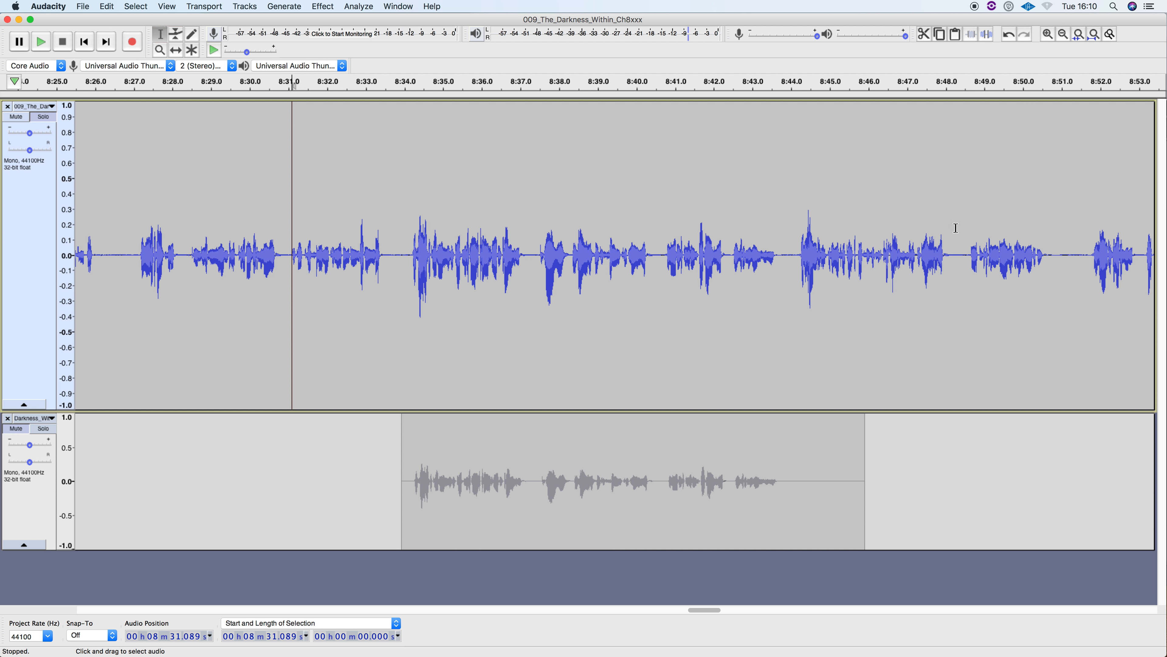
scroll(1086, 253, right, 5)
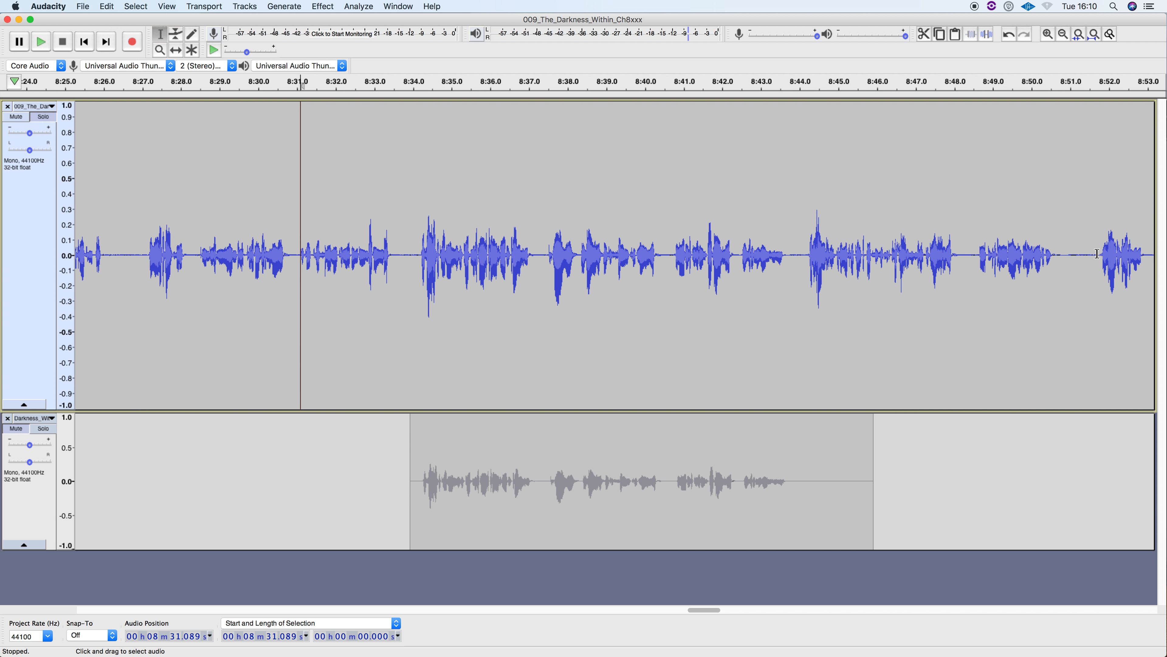
scroll(1087, 257, right, 18)
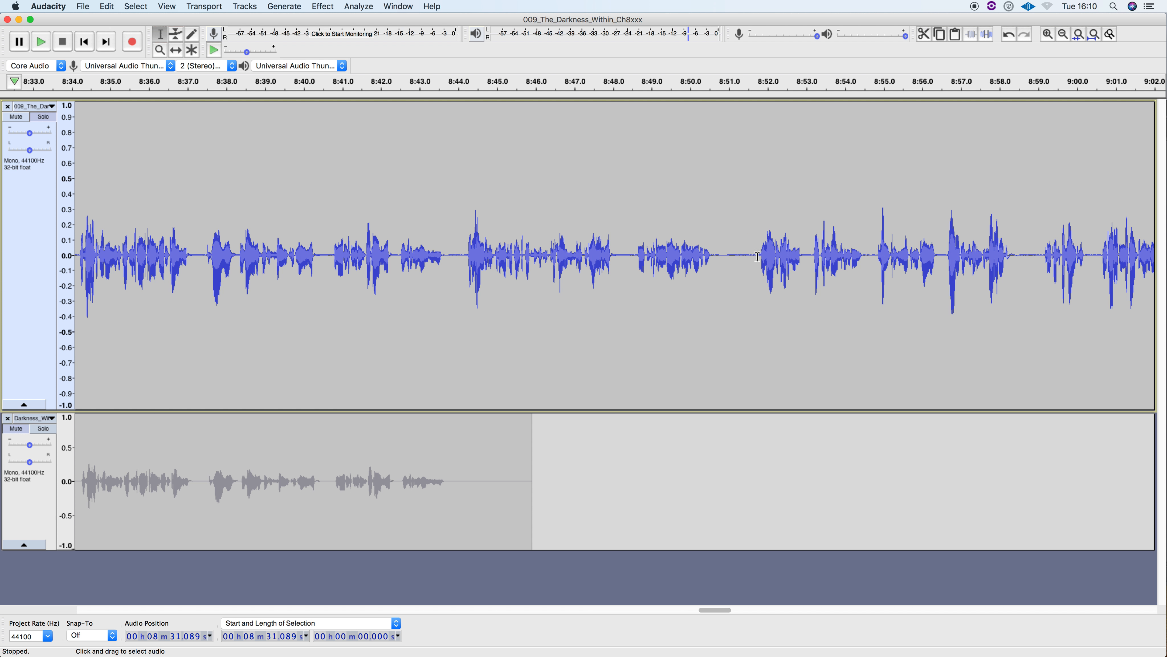
drag(758, 255, 714, 266)
key(super+3)
key(super+3)
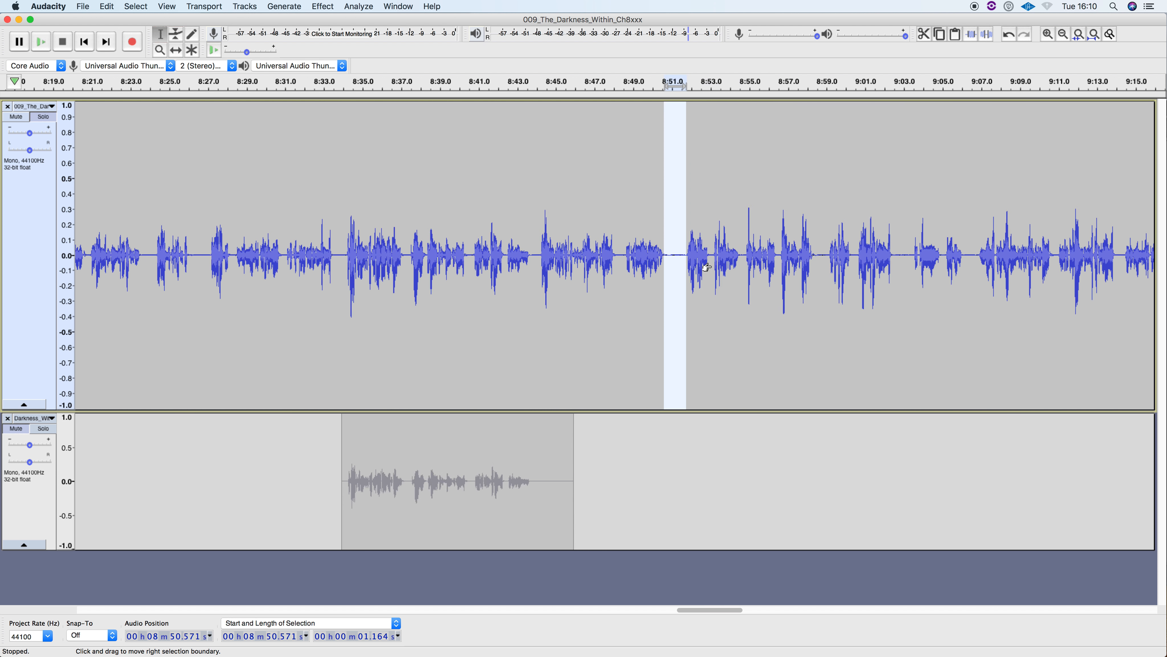
key(super+1)
key(super+1)
key(super+1)
key(super+1)
key(super+1)
key(super+1)
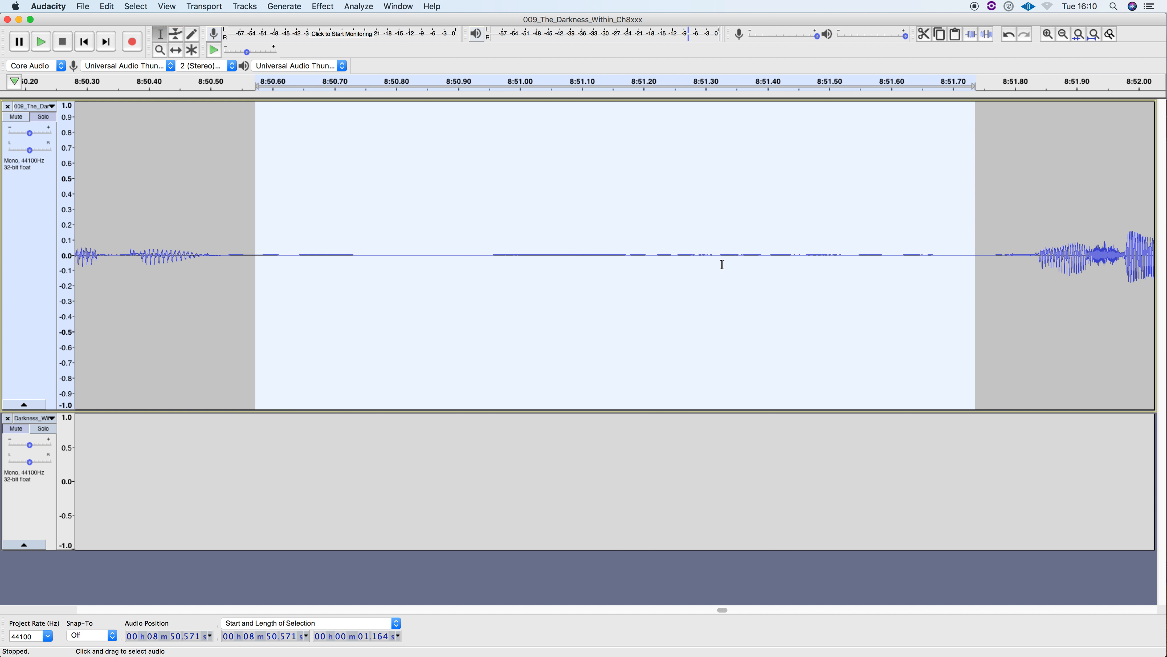
key(super+3)
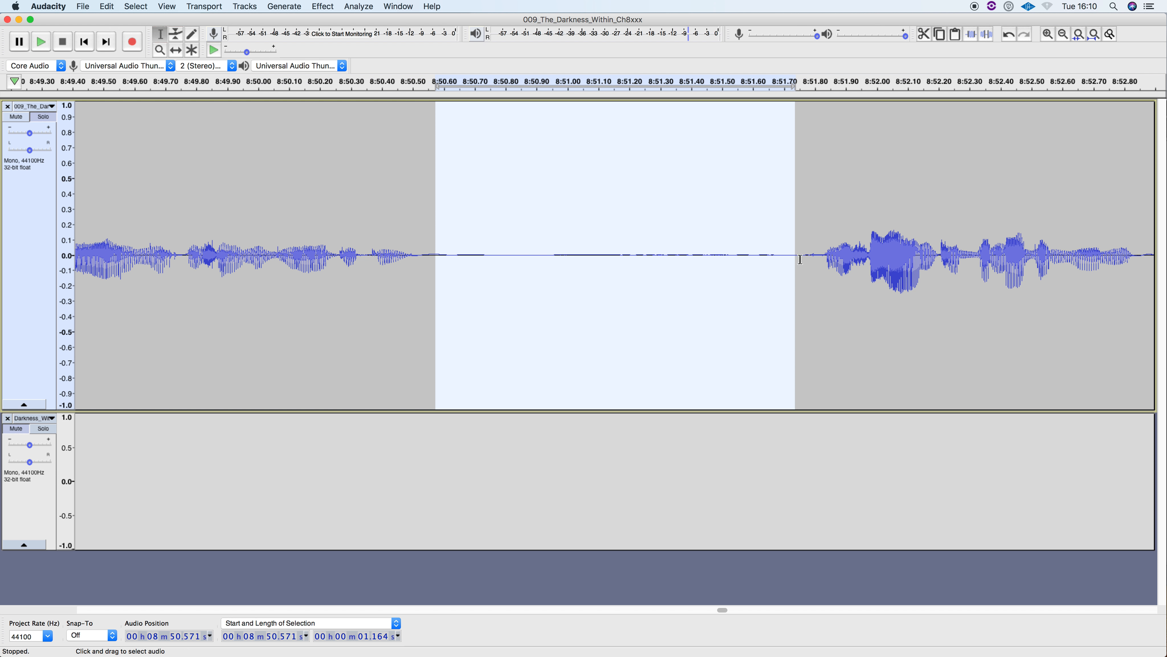
- Reselect the pause up to the speech on both sides, about 1.3 s from 8:50.5, and replace it with generated silence
drag(814, 257, 415, 260)
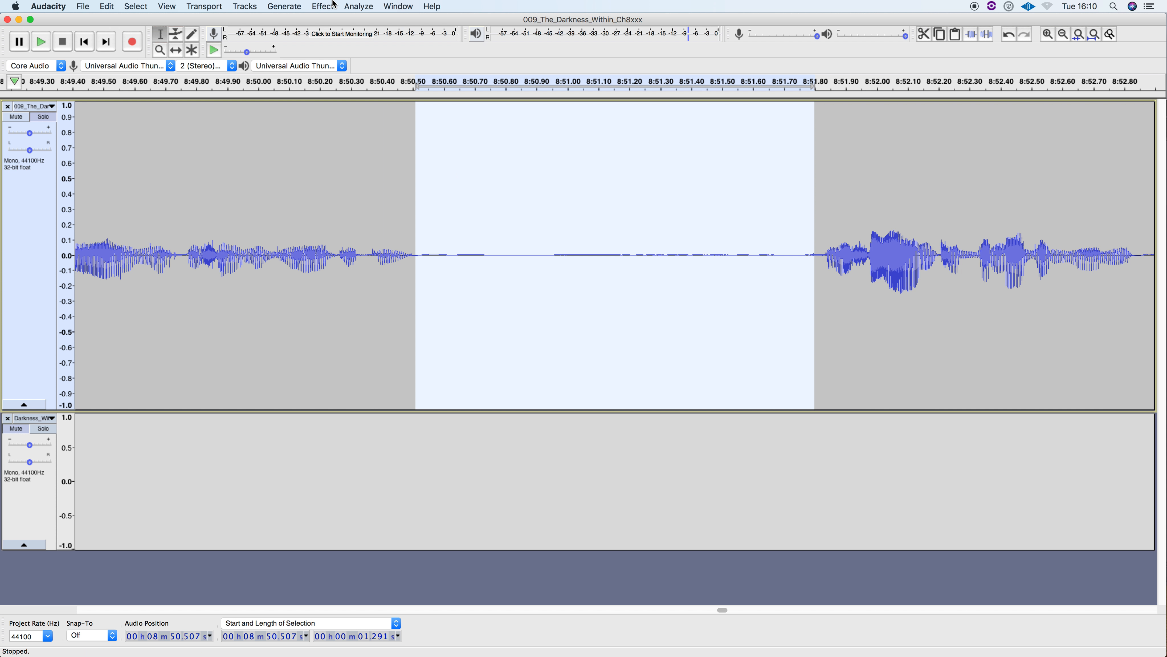
click(241, 4)
mouse_move(276, 8)
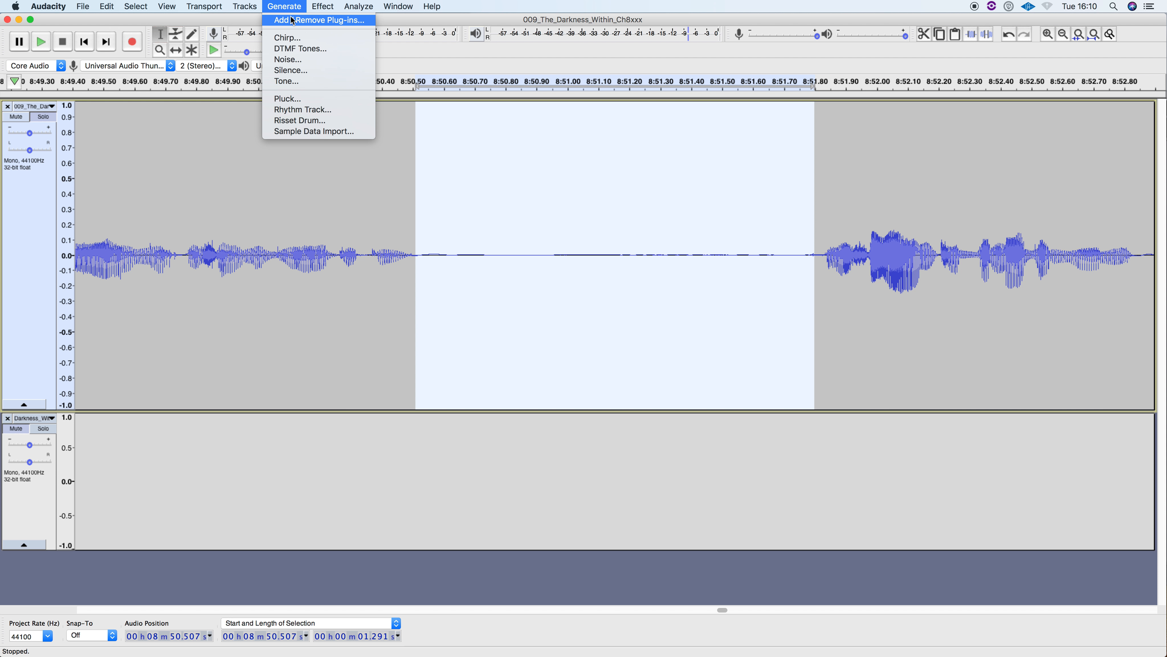
click(291, 71)
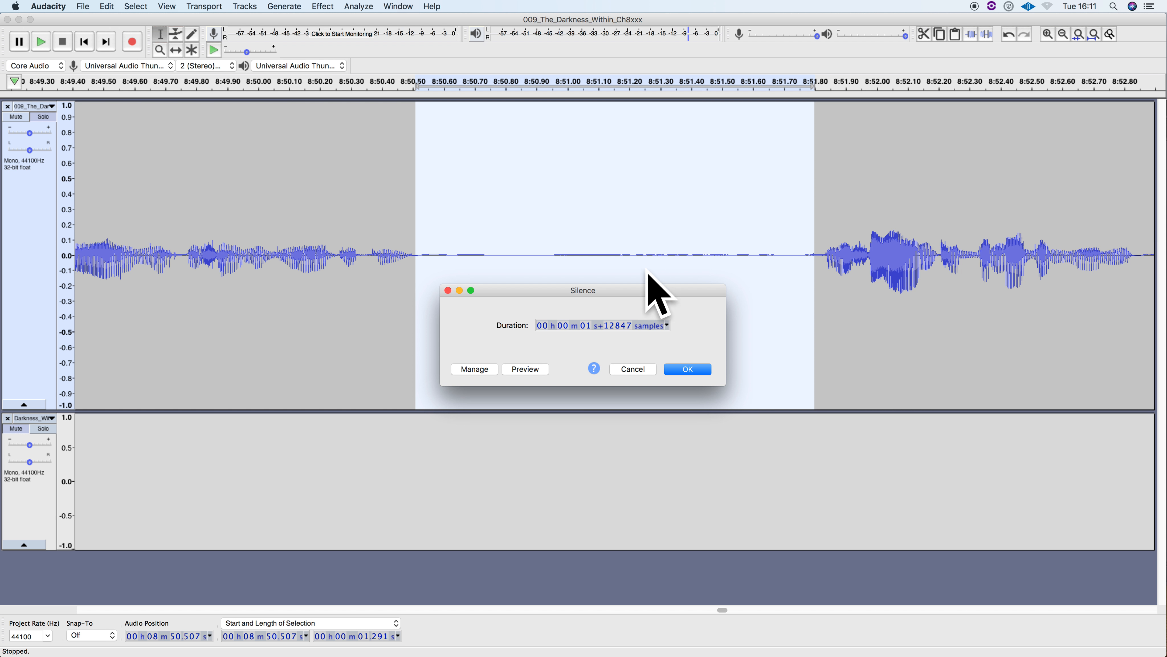
click(684, 371)
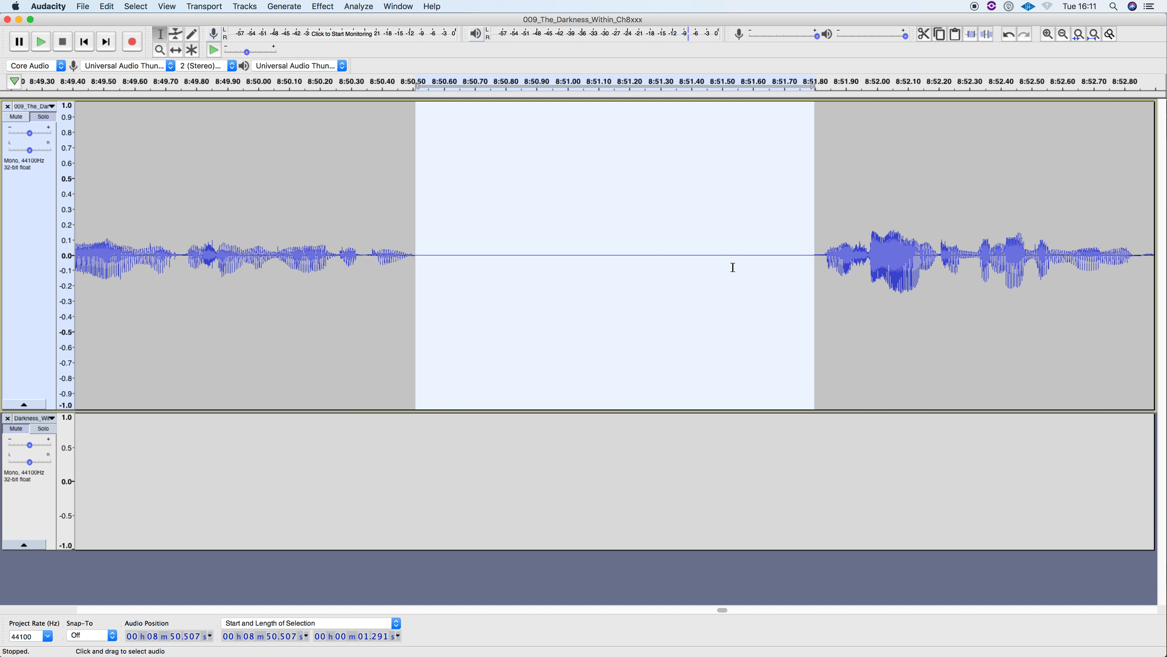
- Listen to the chapter track from about 8:49.75 across the generated silence
click(180, 197)
key(space)
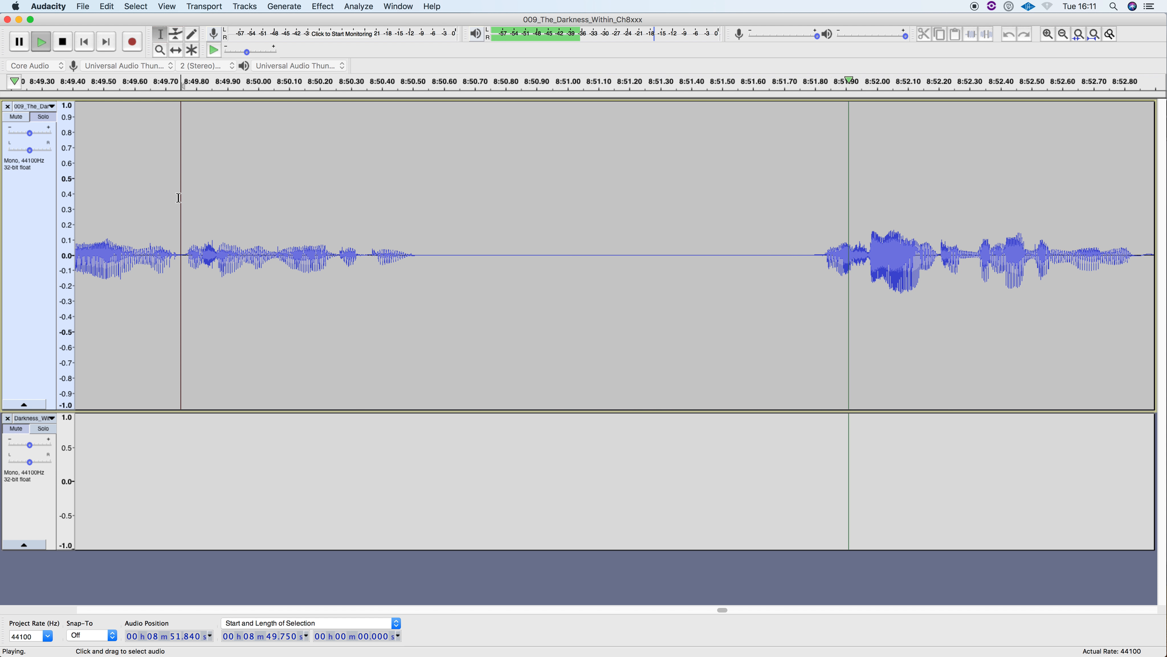
key(space)
- Undo the generated silence, listen to the original room tone from about 8:49.75 for comparison, and redo the silence
key(super+z)
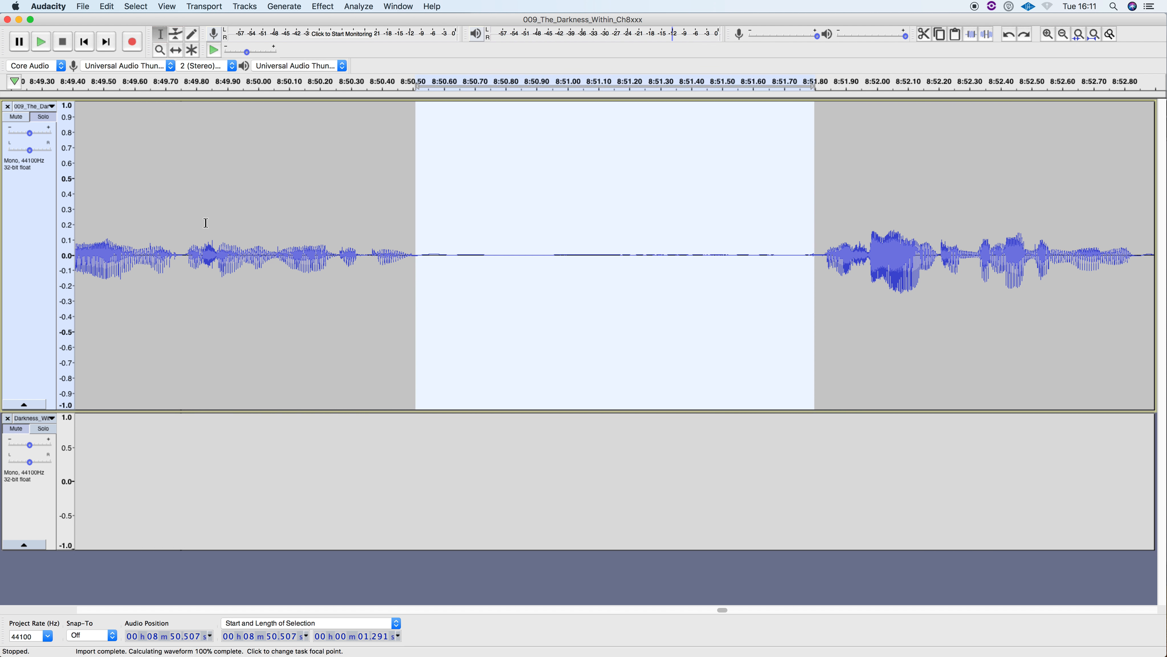
click(180, 232)
key(space)
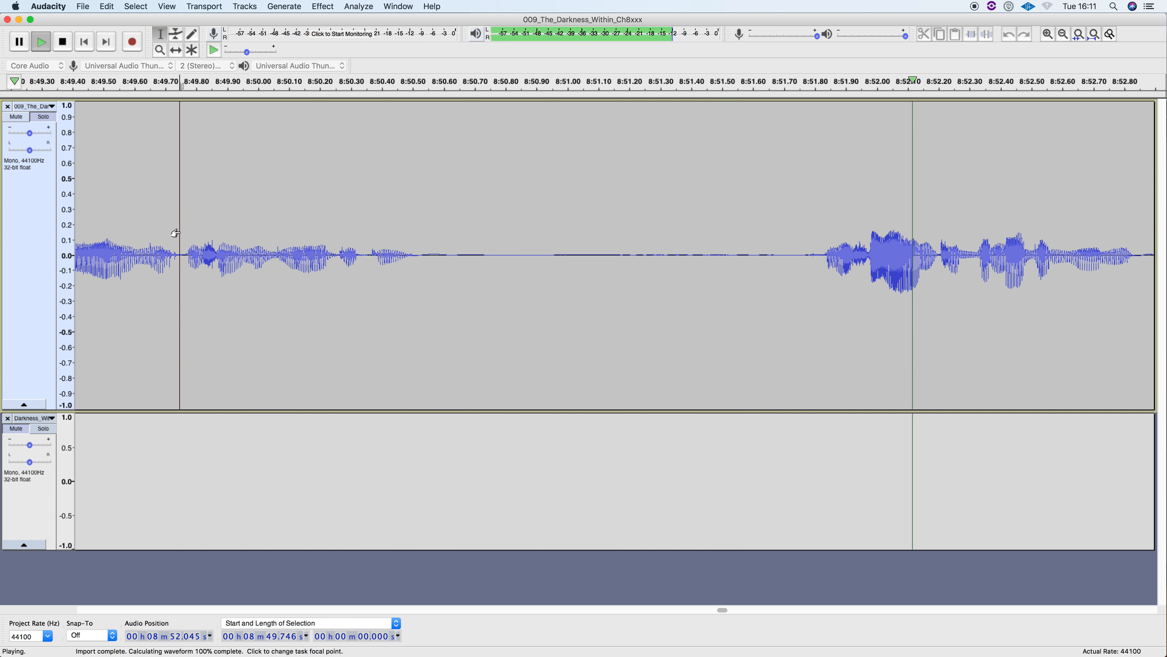
key(space)
click(107, 6)
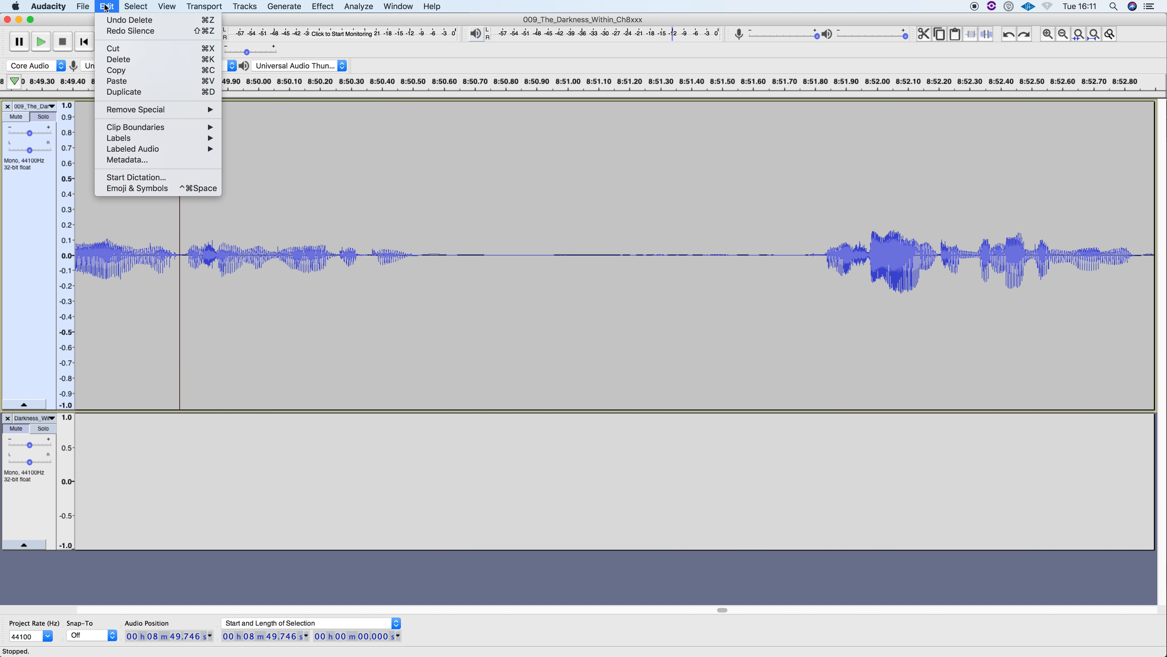
click(121, 33)
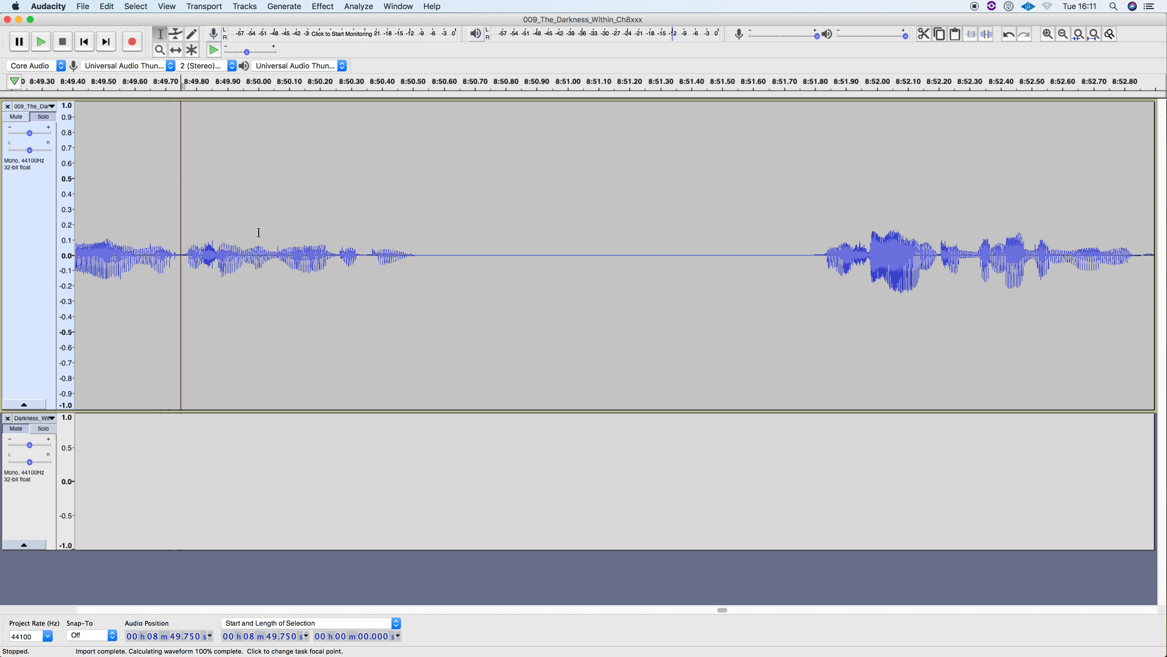
- Listen to the silenced pause once more, starting at about 8:49.8 in the chapter track
click(185, 240)
key(space)
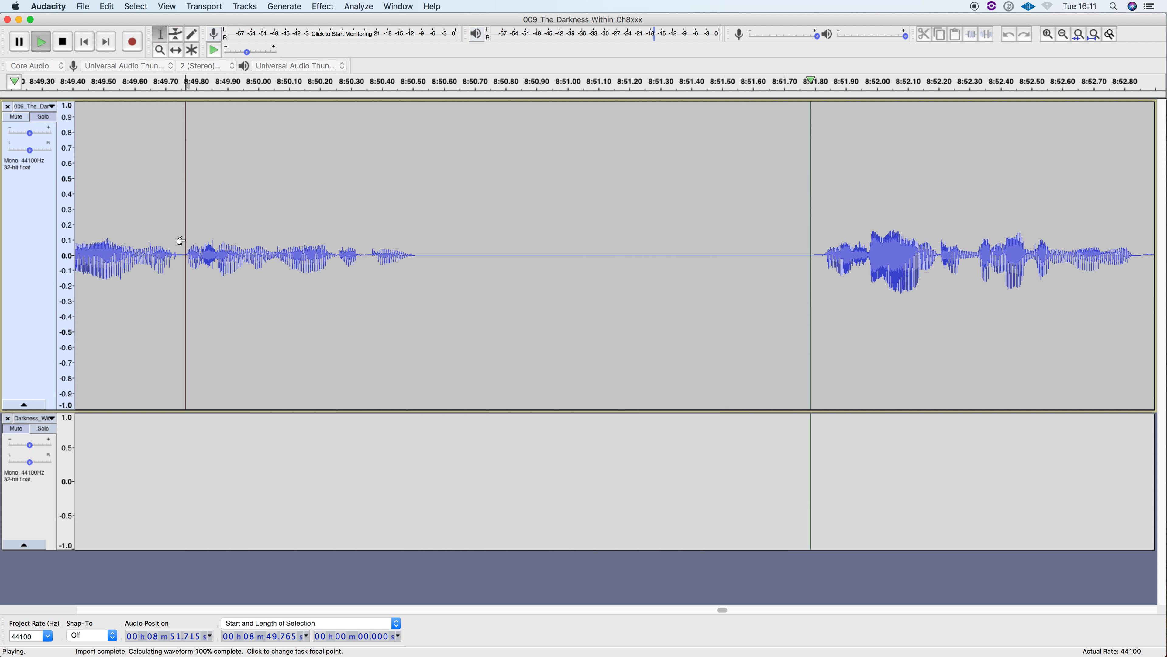
key(space)
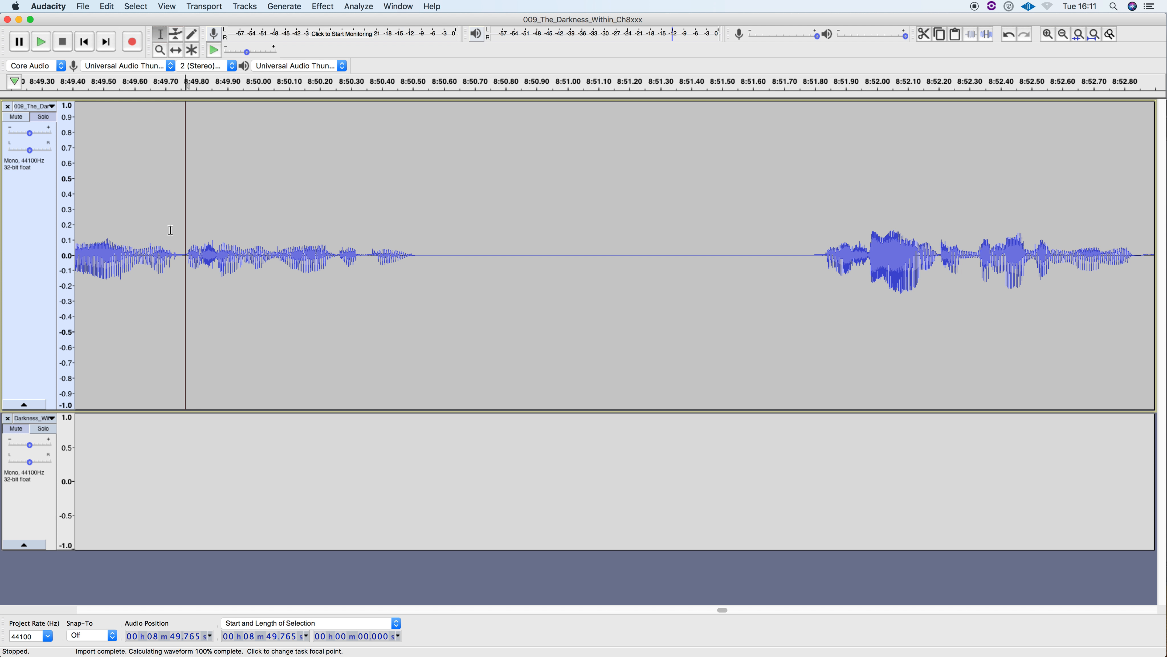
- Go to the end of the chapter track and place the cursor at the end of its audio
key(super+1)
key(super+1)
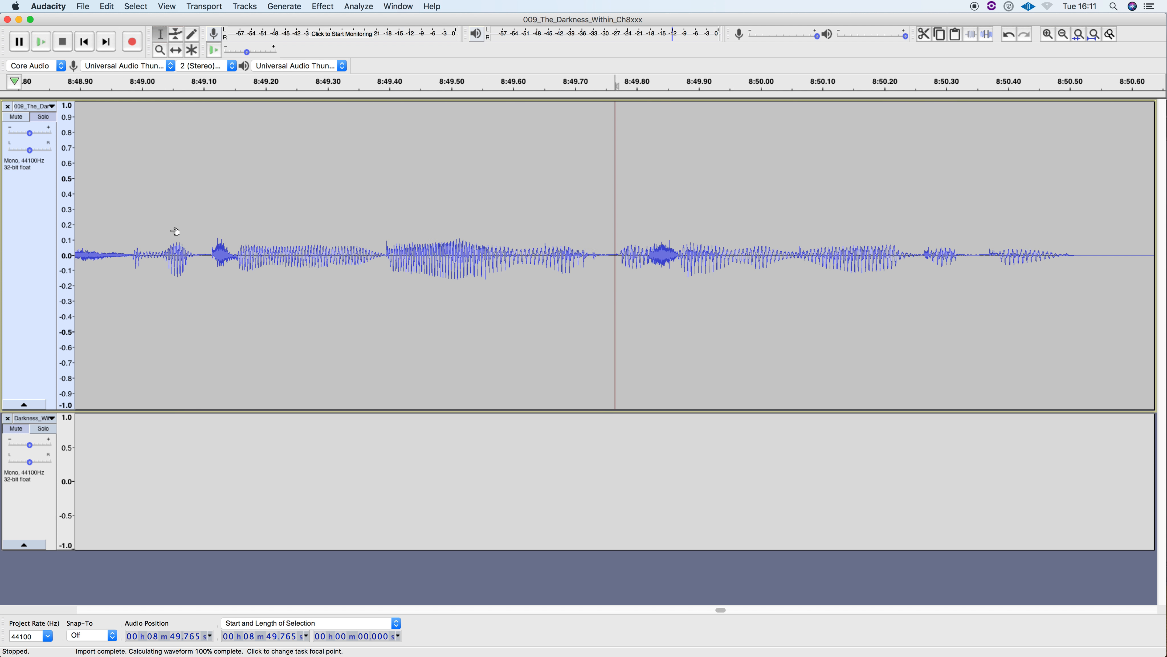
key(super+3)
key(super+3)
key(super+3)
key(super+3)
key(super+3)
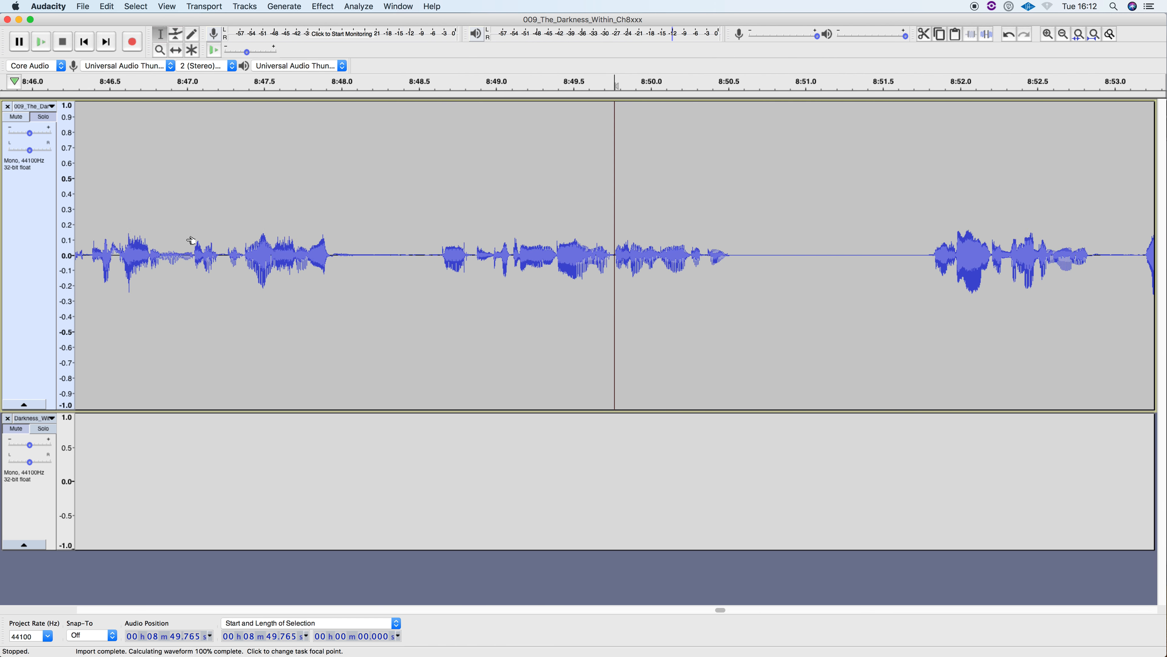
scroll(412, 267, right, 10)
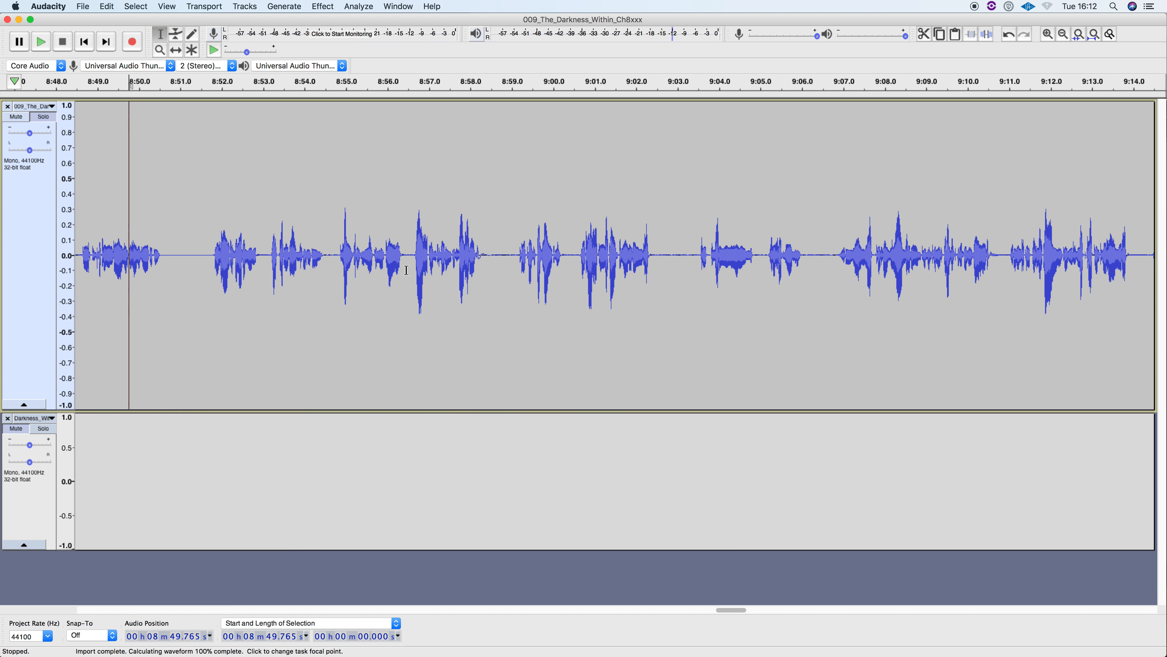
scroll(403, 278, right, 15)
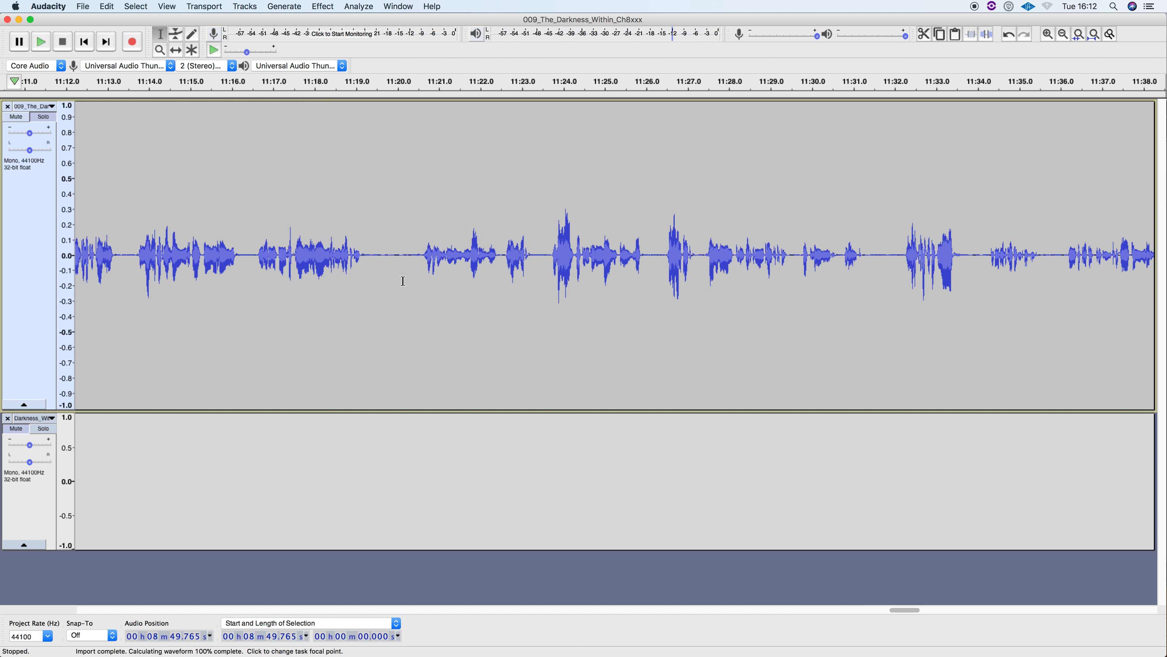
click(402, 280)
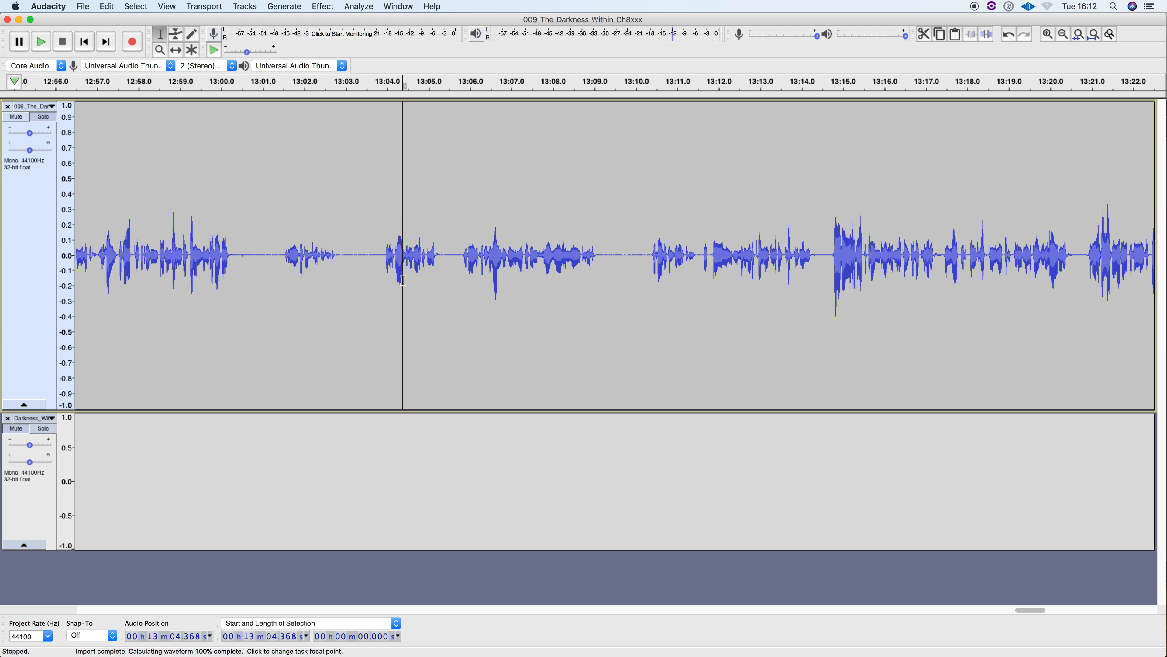
double_click(401, 280)
key(Right)
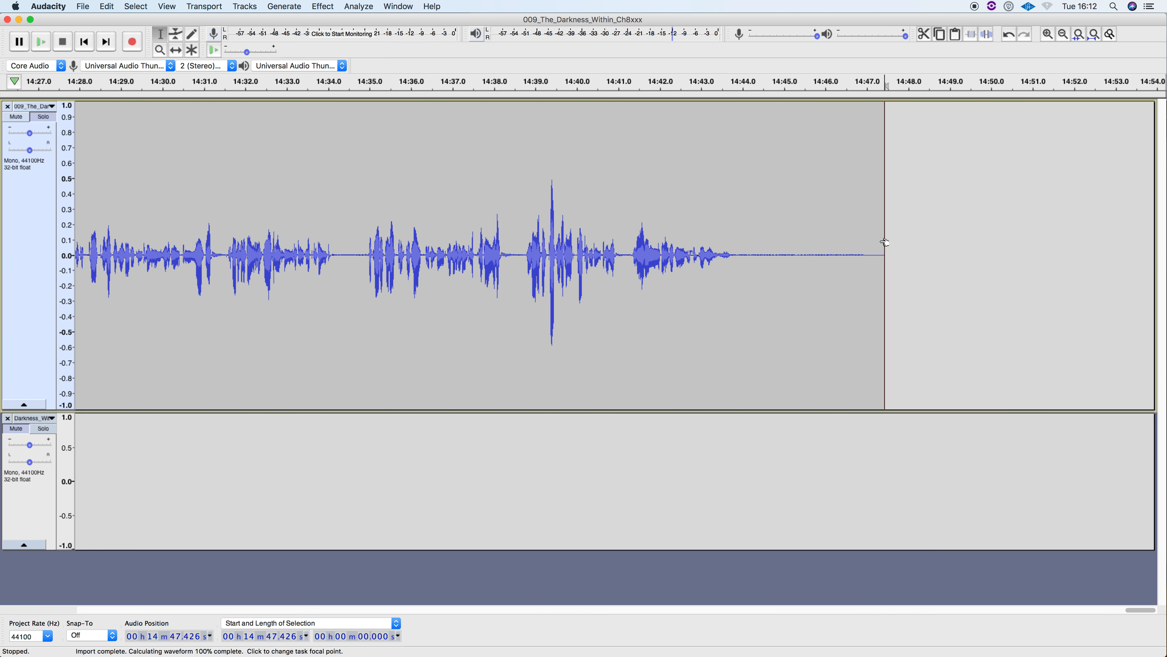
- Select a stretch of the empty area just past the end of the chapter audio, about 0.5 s from 14:47.5
scroll(885, 242, up, 1)
scroll(885, 242, up, 3)
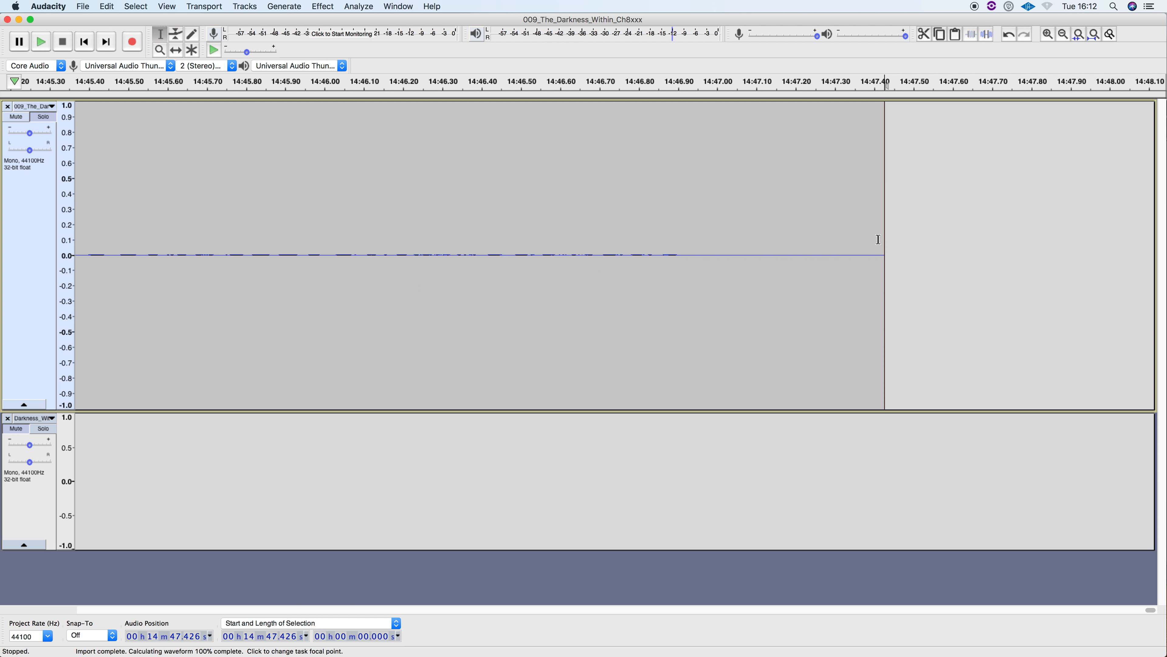
scroll(909, 179, left, 3)
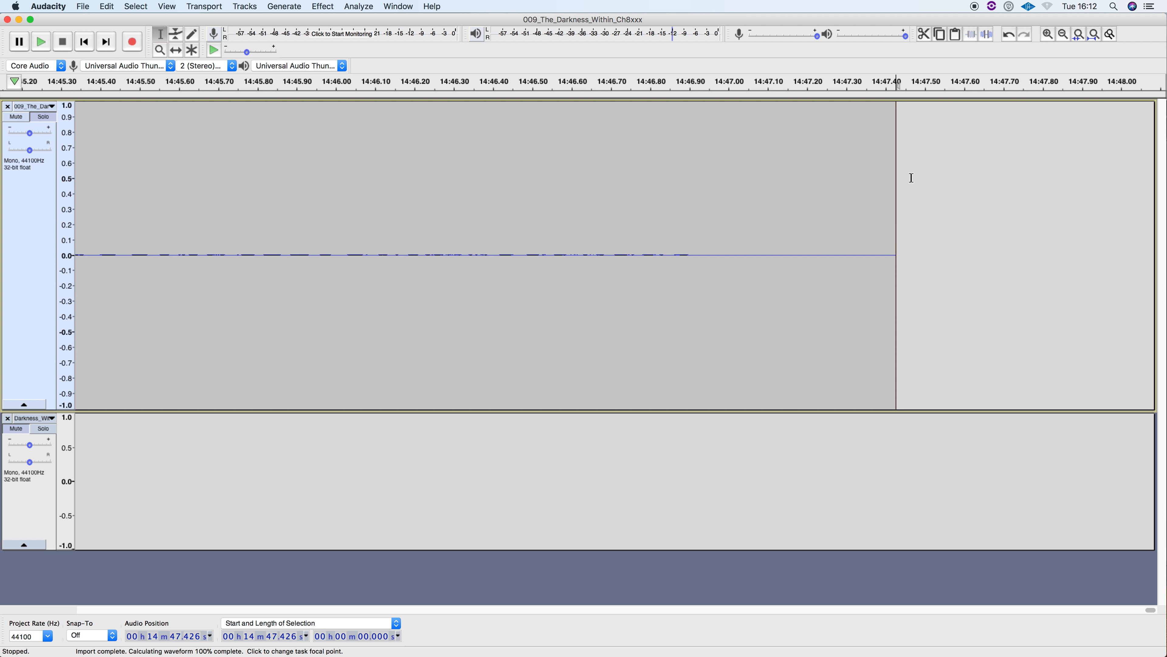
scroll(922, 179, right, 3)
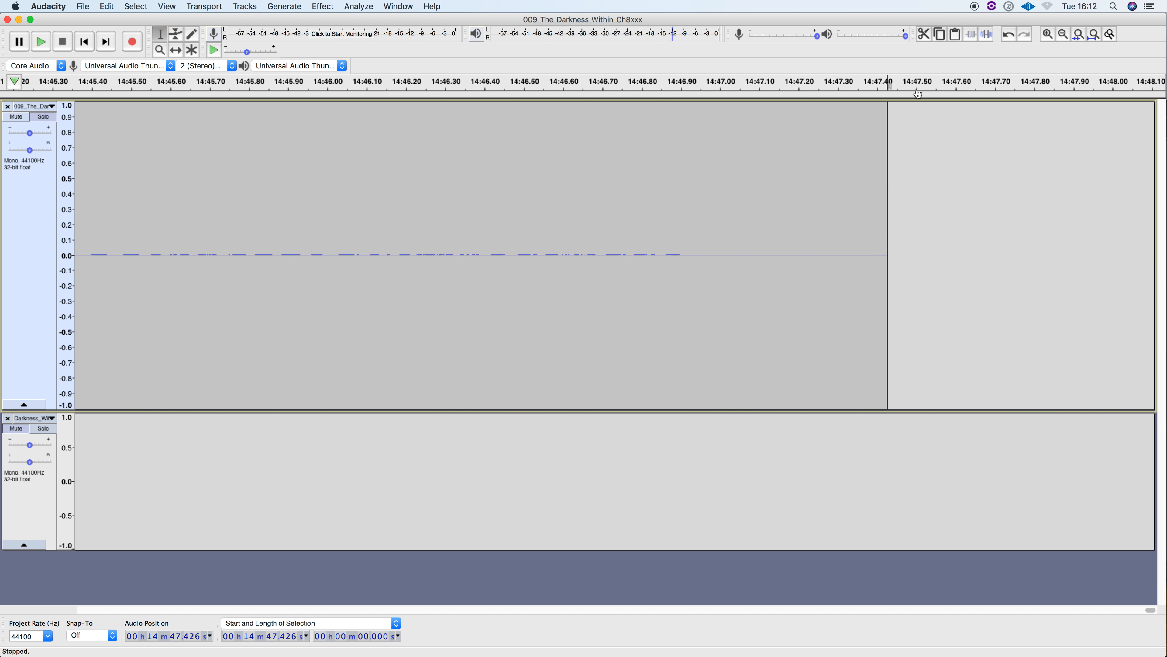
drag(1114, 110, 920, 167)
scroll(933, 151, left, 1)
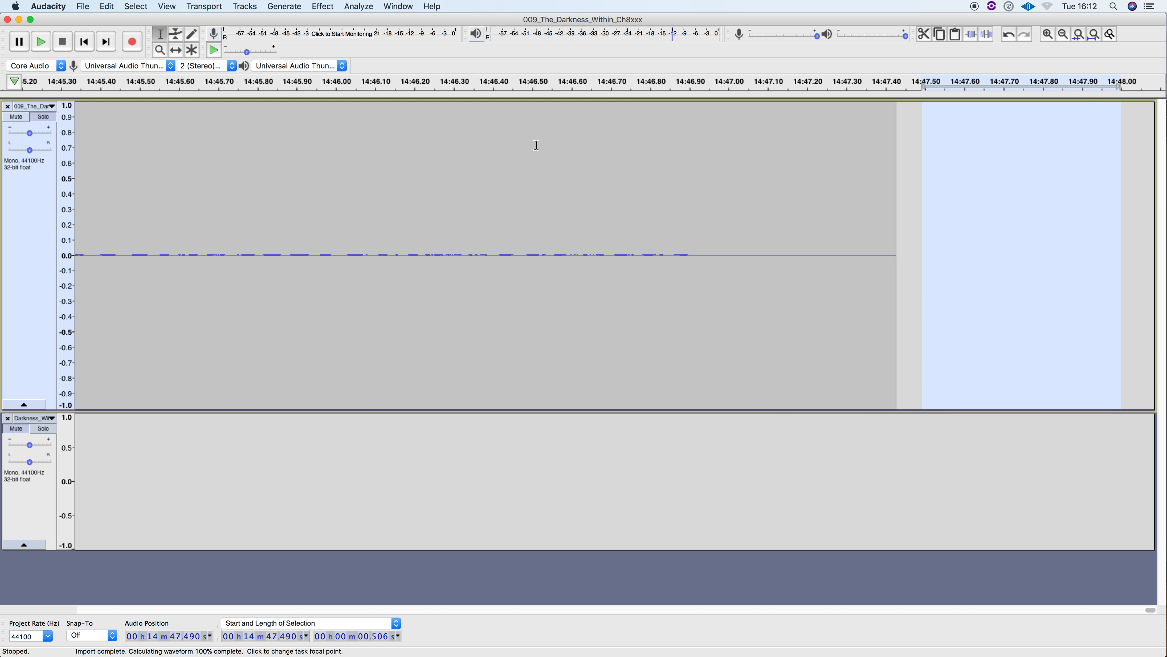
- Select and copy about 2.2 s of the empty area past the end of the chapter audio, starting at about 14:48.97
scroll(538, 146, down, 1)
scroll(538, 146, right, 3)
scroll(537, 146, up, 3)
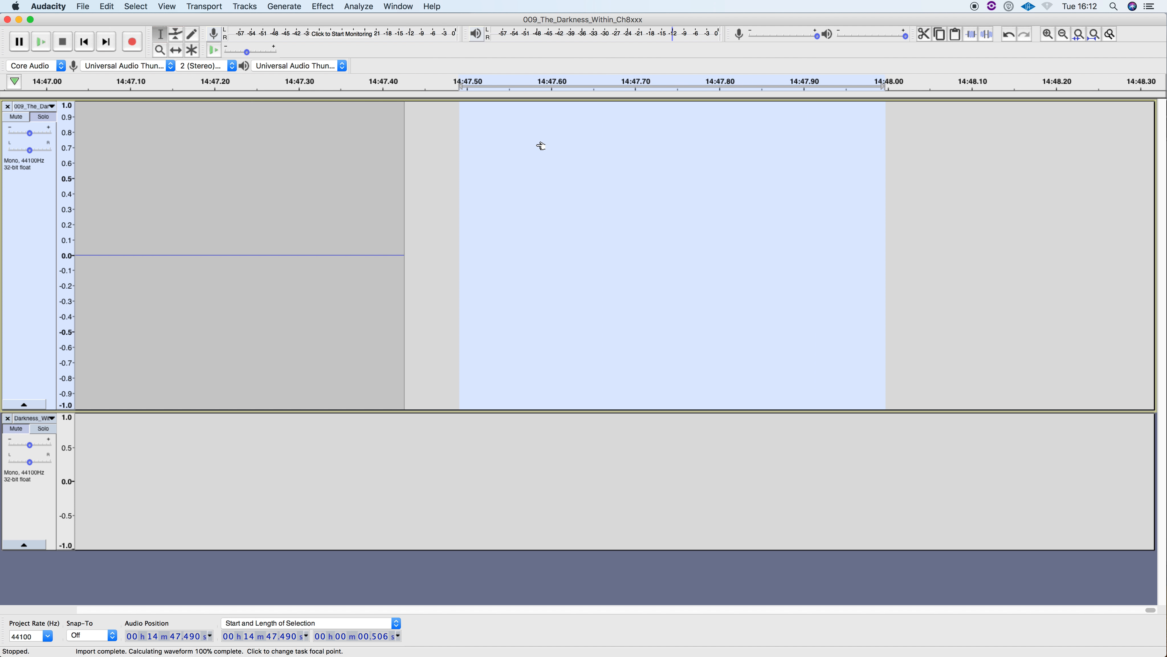
scroll(542, 145, down, 5)
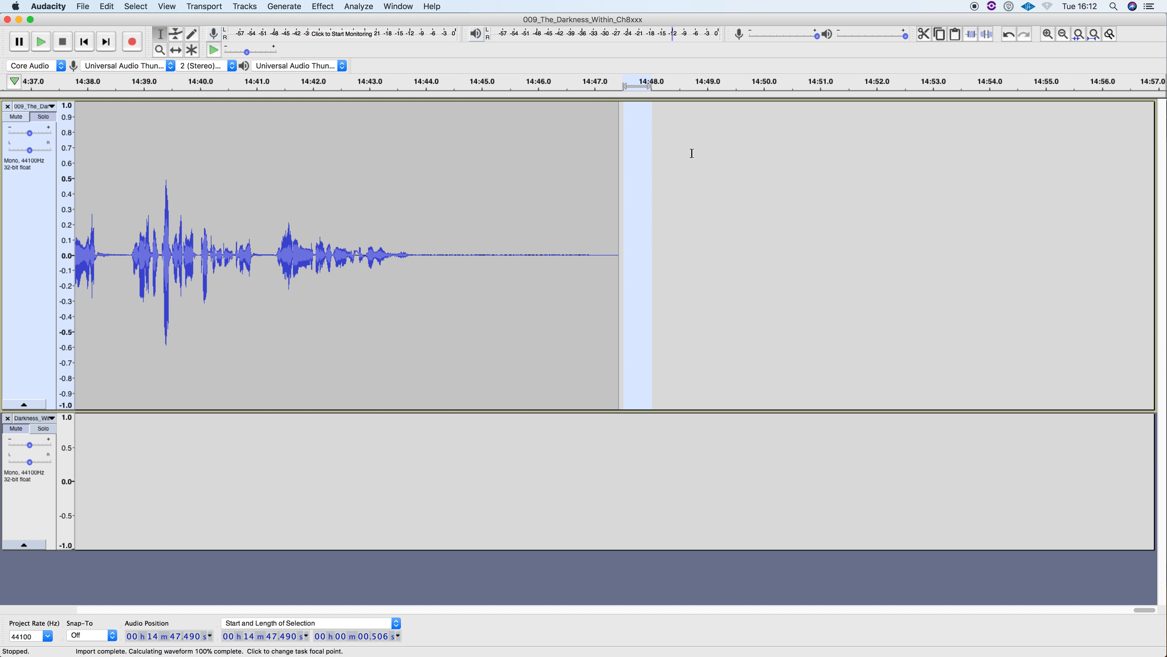
drag(708, 147, 826, 171)
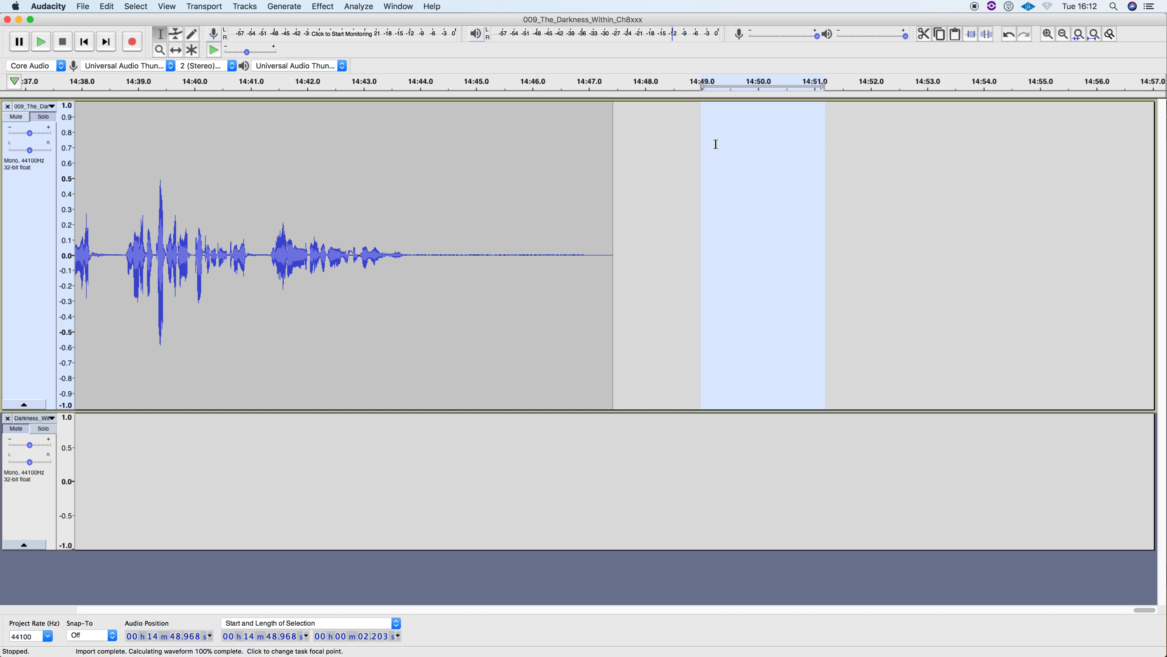
scroll(740, 84, right, 1)
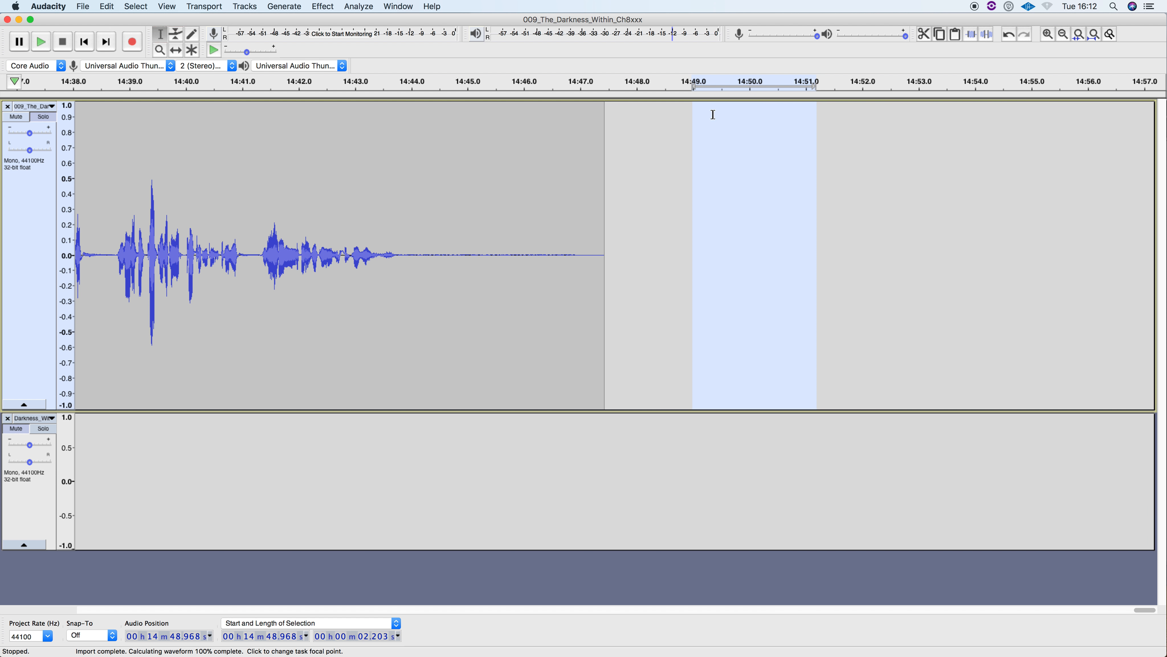
scroll(713, 115, right, 1)
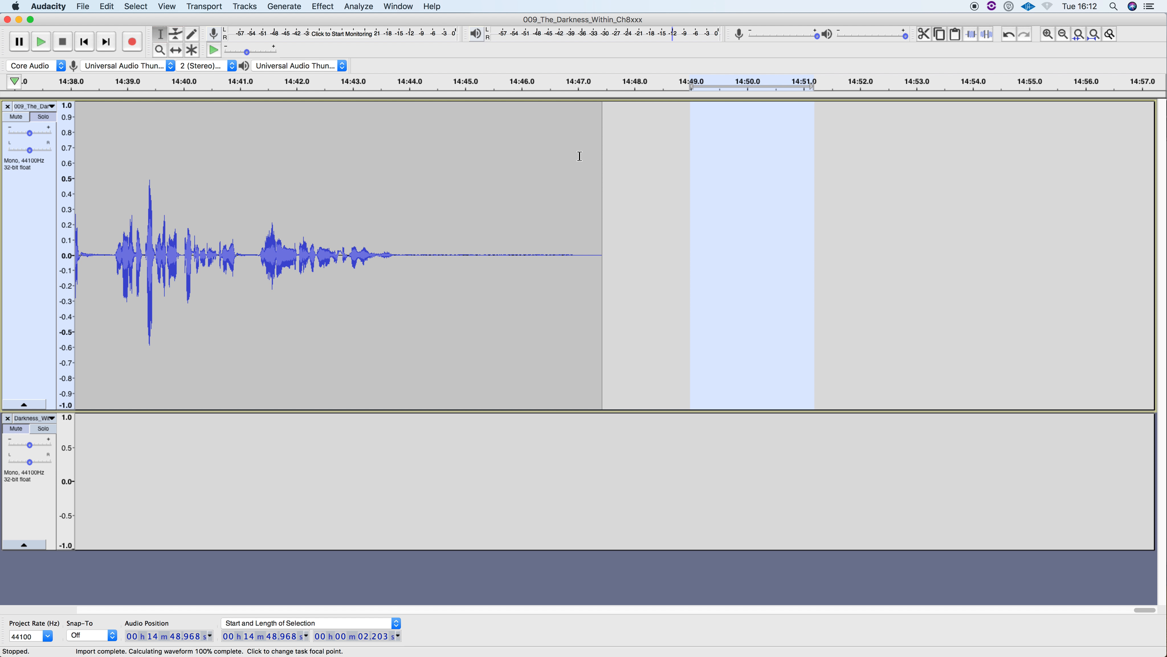
- Select the entire chapter clip and check its total length
double_click(402, 198)
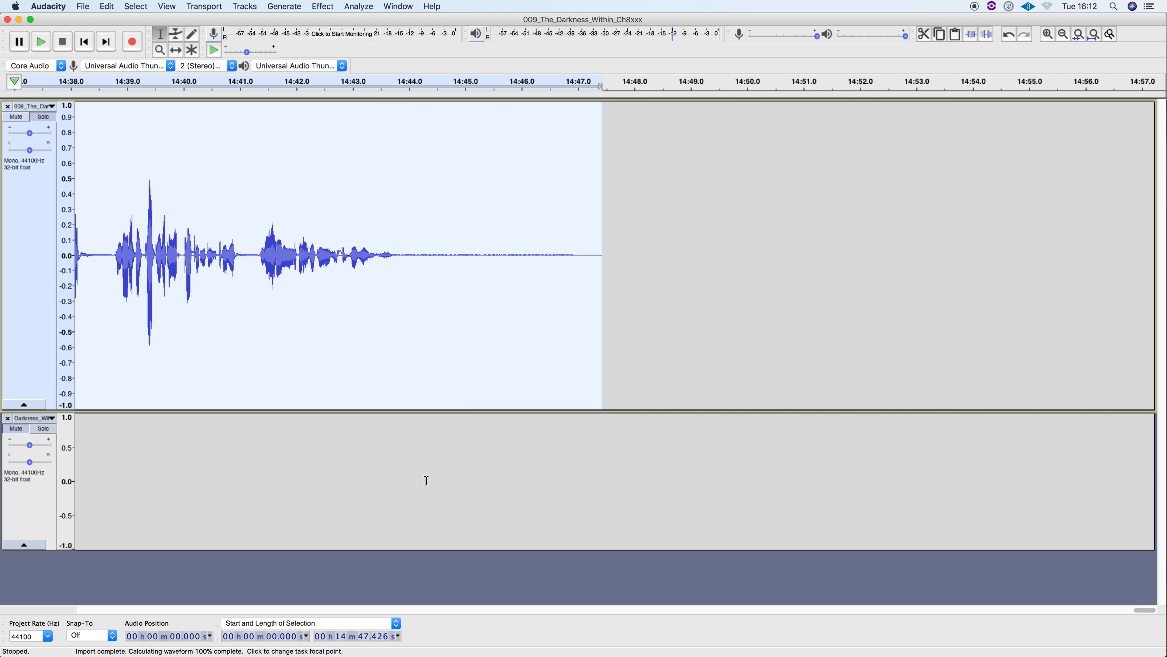
click(341, 638)
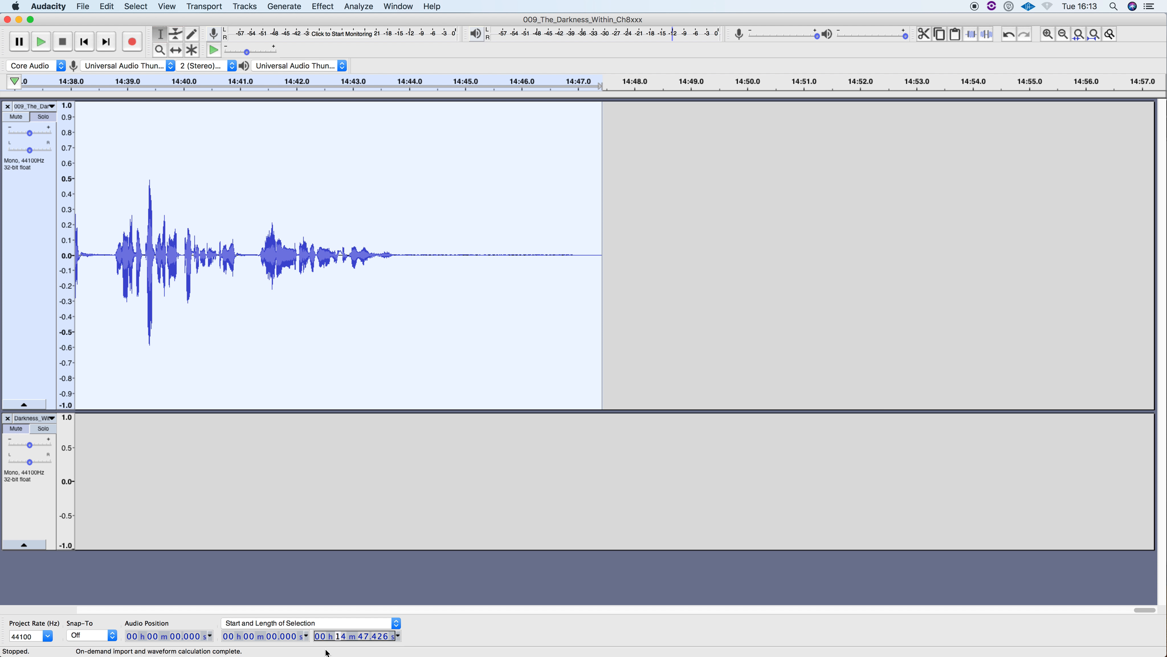
- Select the roughly 1.8 s pause at about 14:12.6 in the chapter track and listen to the passage from about 14:10.7
scroll(341, 330, left, 10)
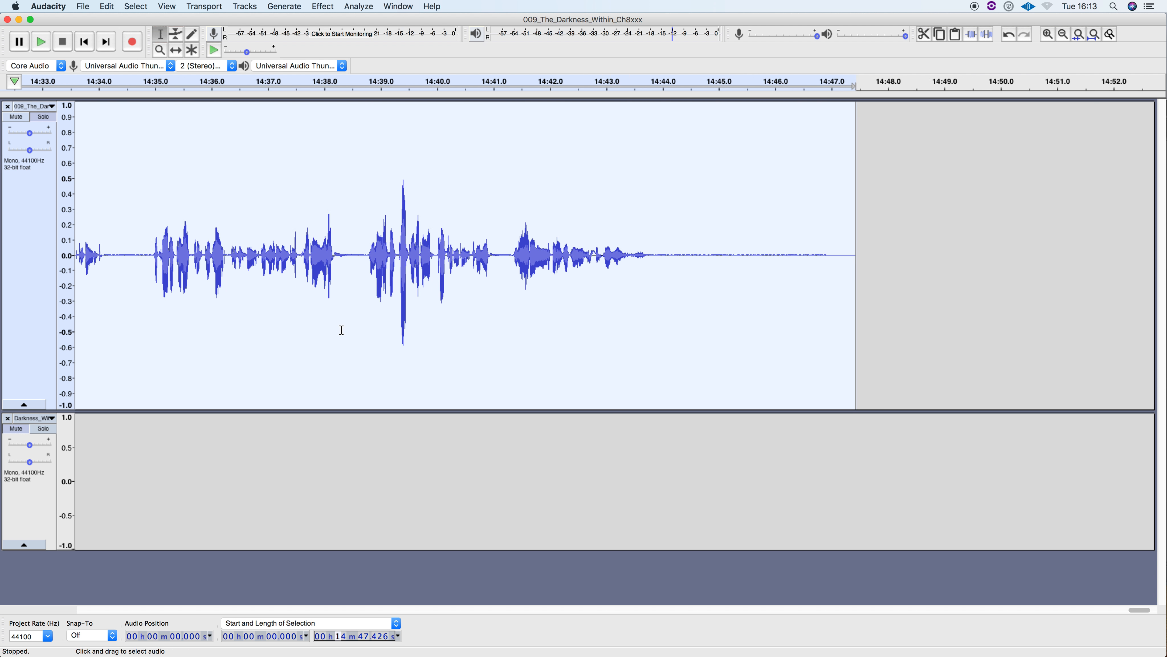
scroll(341, 330, left, 5)
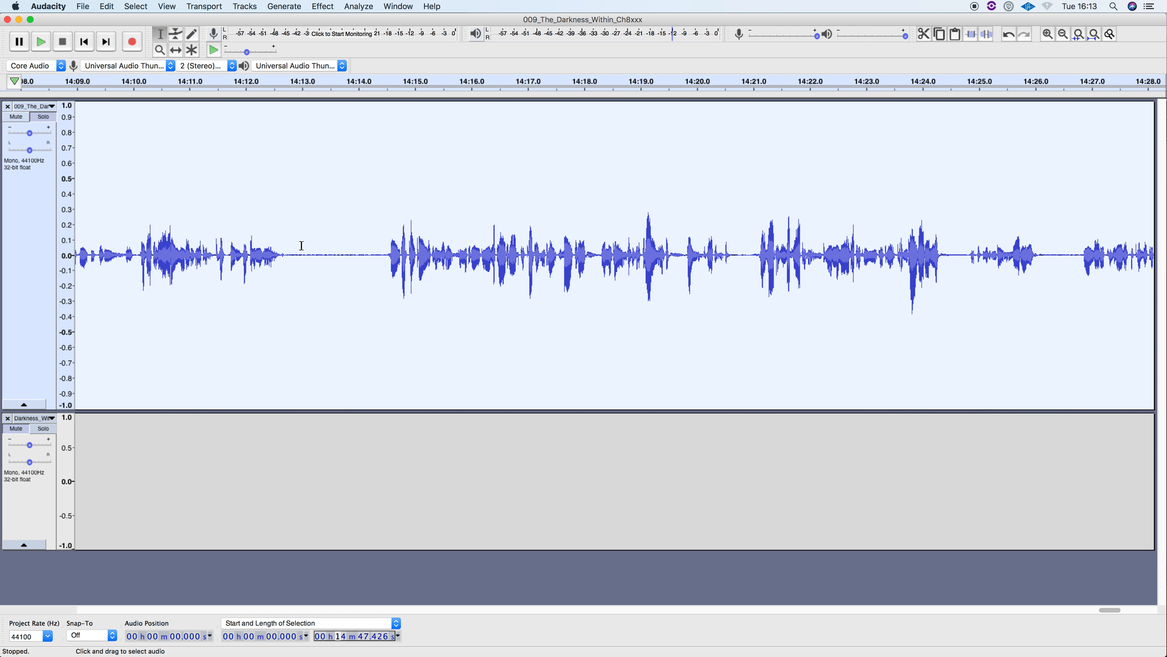
drag(383, 254, 281, 272)
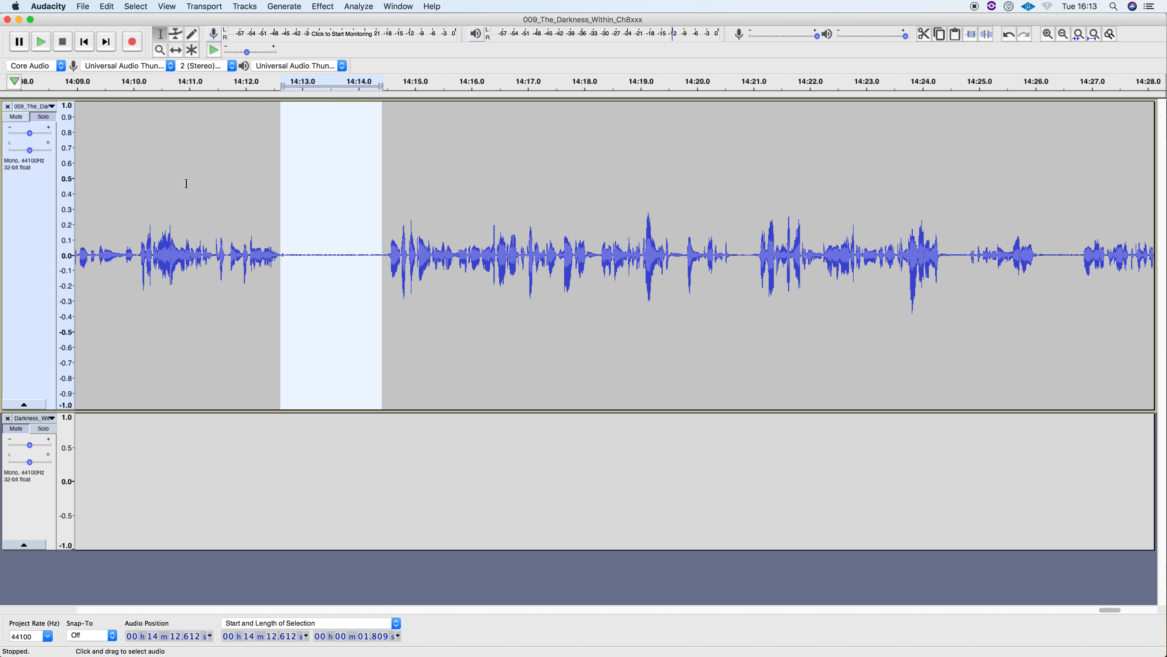
click(175, 205)
key(space)
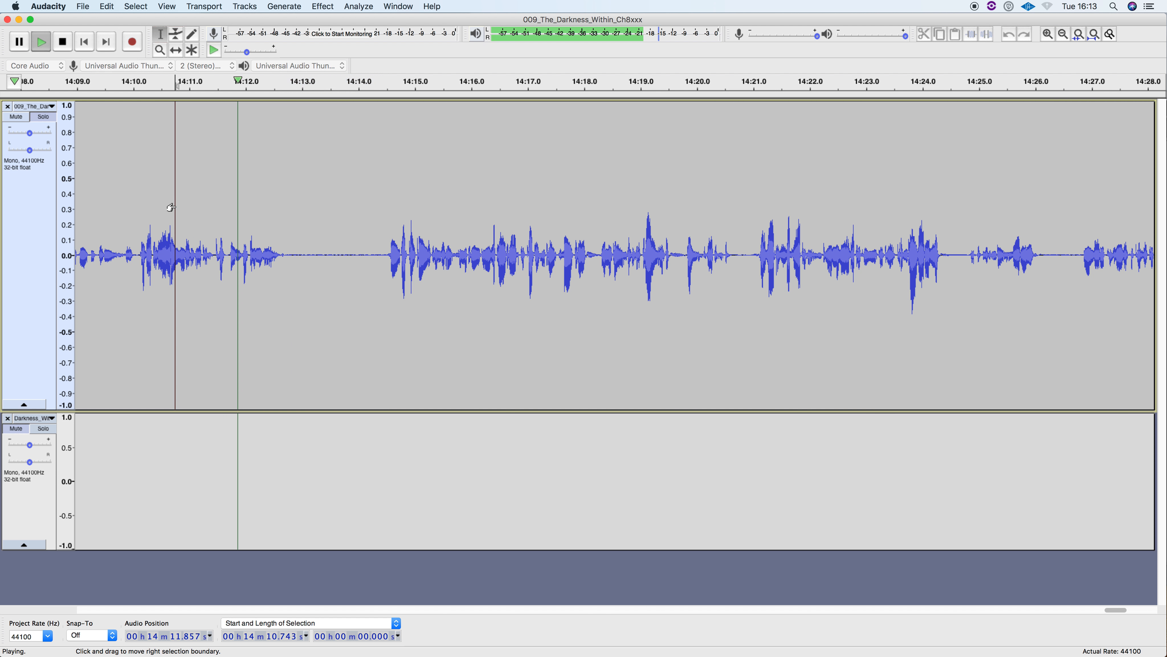
key(space)
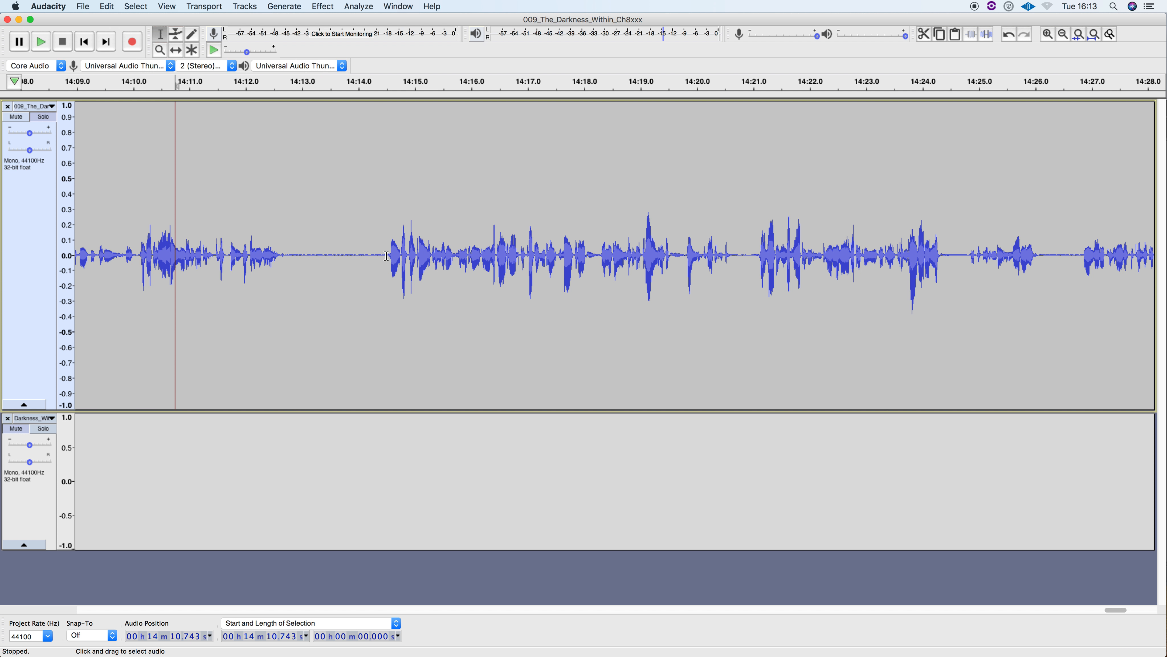
- Replace the pause of about 1.8 s at 14:12.6 in the chapter track with the copied 2.2 s of silence
click(386, 255)
drag(359, 257, 282, 264)
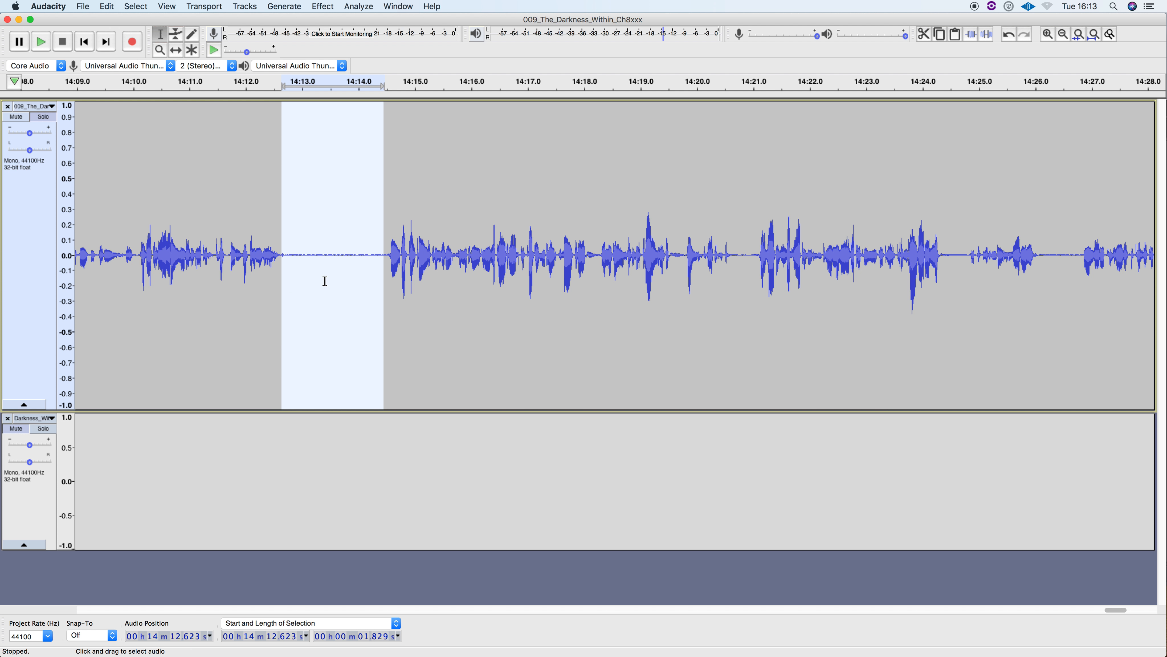
key(super+v)
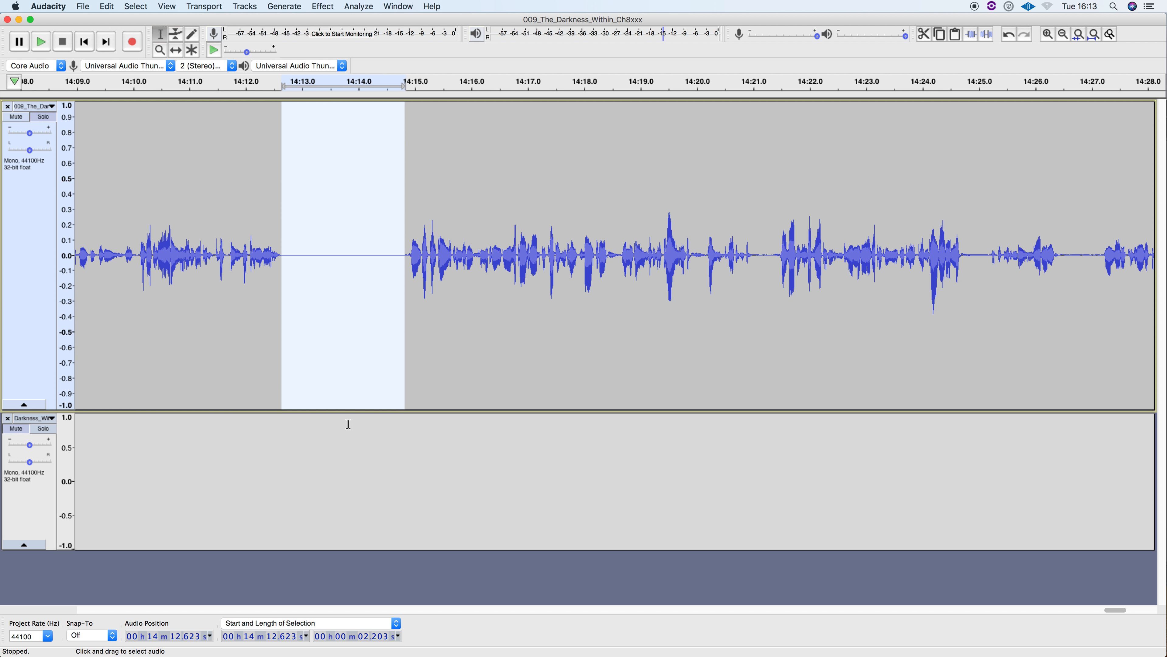
- Listen to the lengthened pause in context, playing the chapter from about 14:10.5
click(162, 183)
key(space)
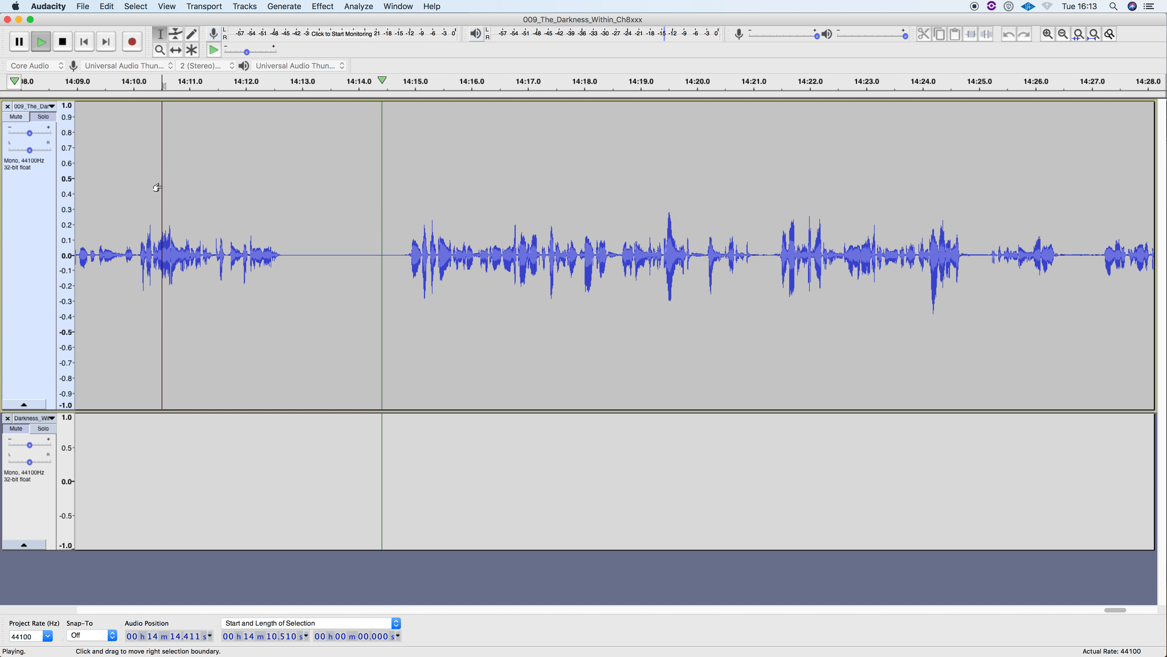
key(space)
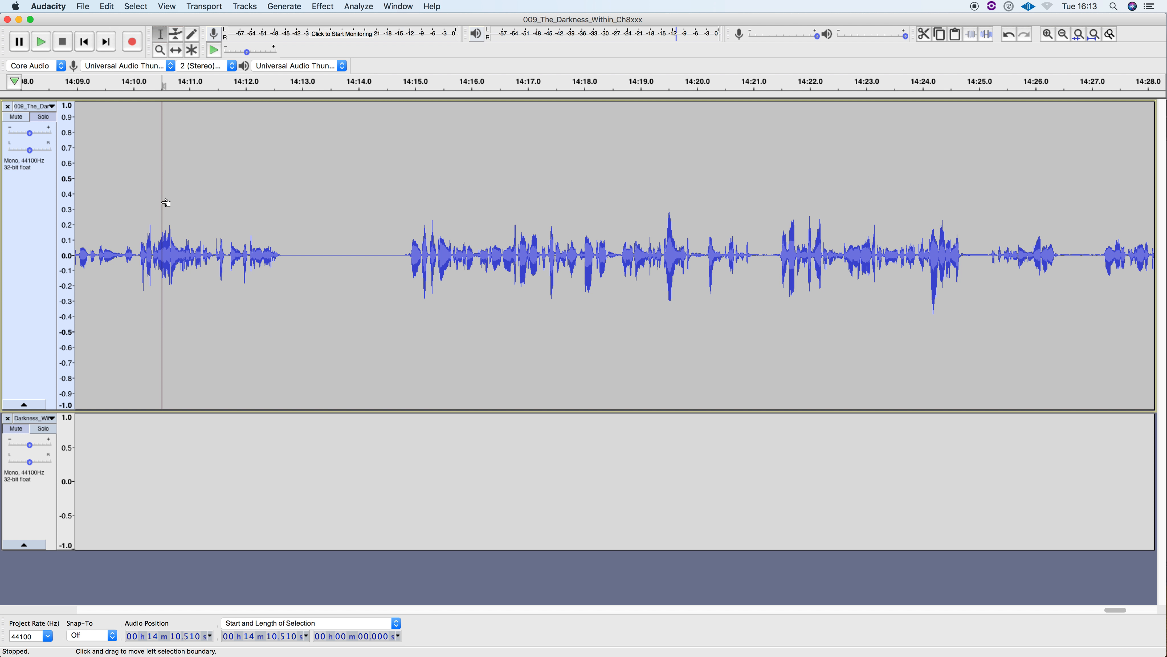
- Zoom out to view the full length of the chapter track and the pickup track
key(super+1)
key(super+1)
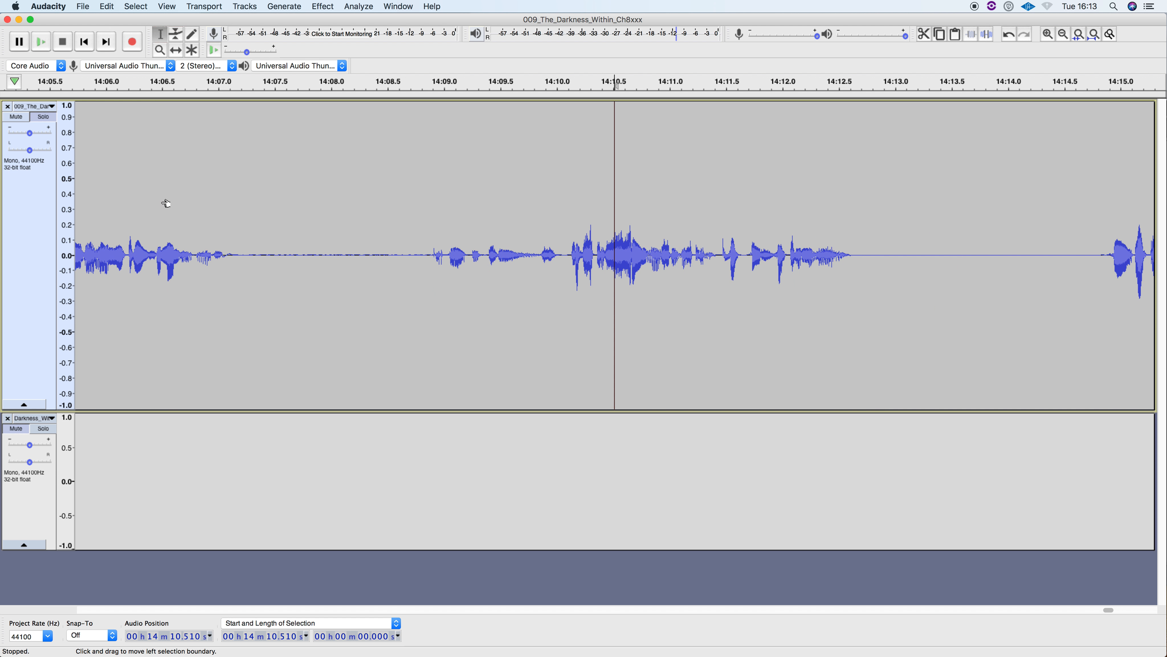
key(super+3)
key(super+3)
key(super+3)
key(super+3)
key(super+3)
key(super+3)
key(super+3)
key(super+3)
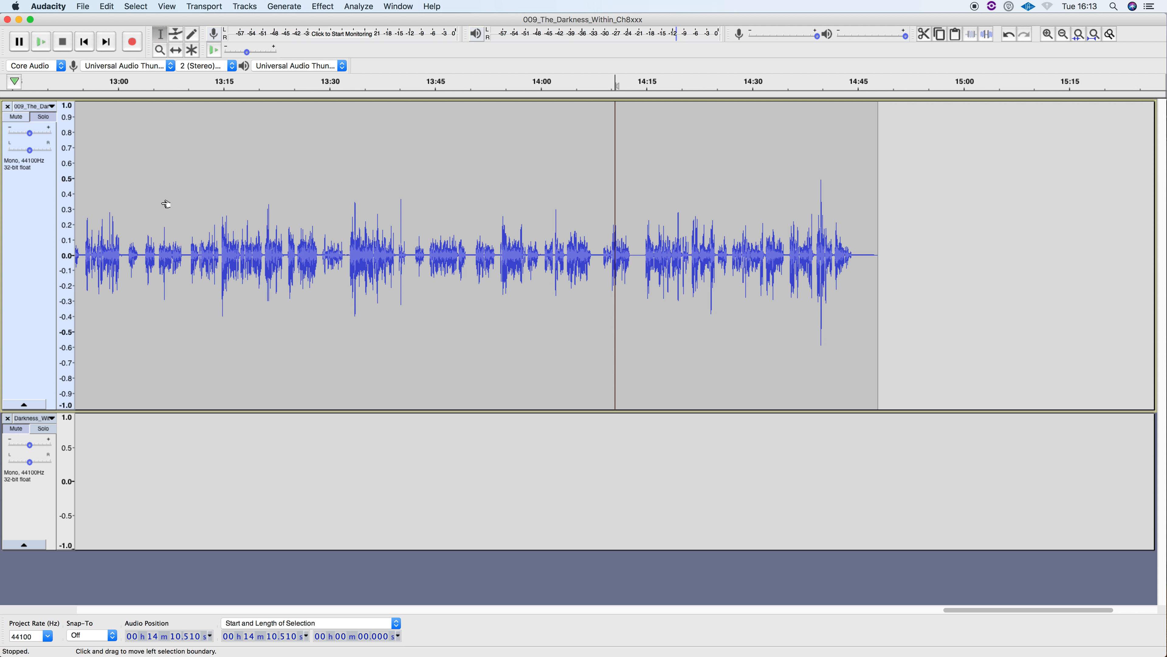
key(super+3)
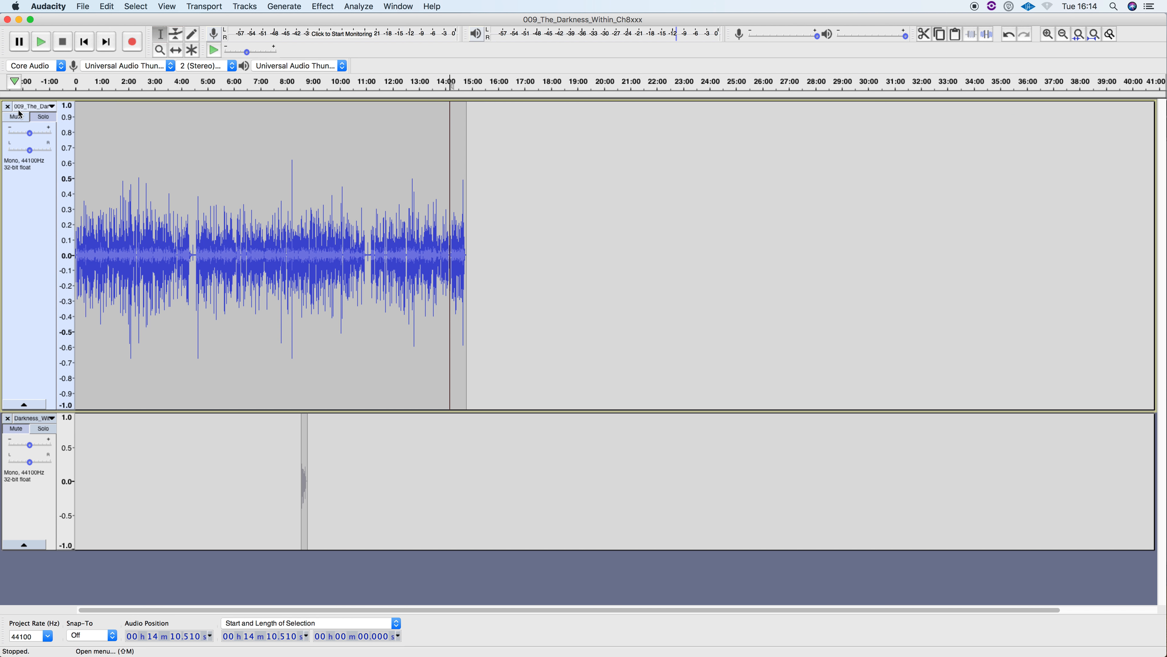
click(36, 106)
click(37, 112)
key(Return)
key(super+c)
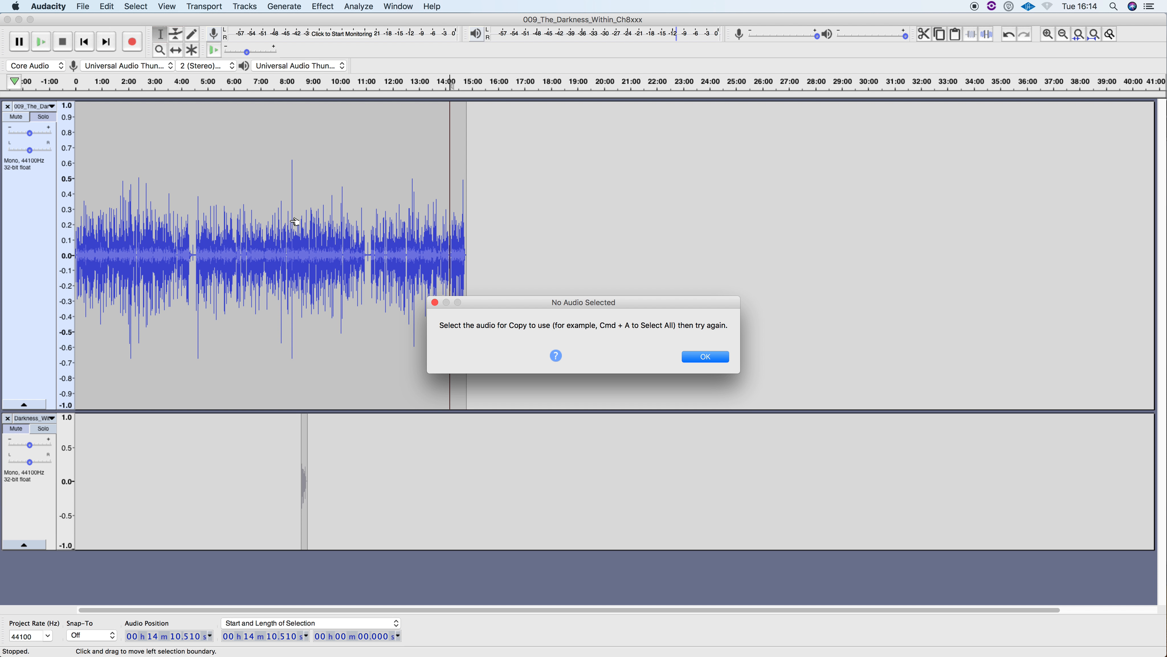
click(685, 361)
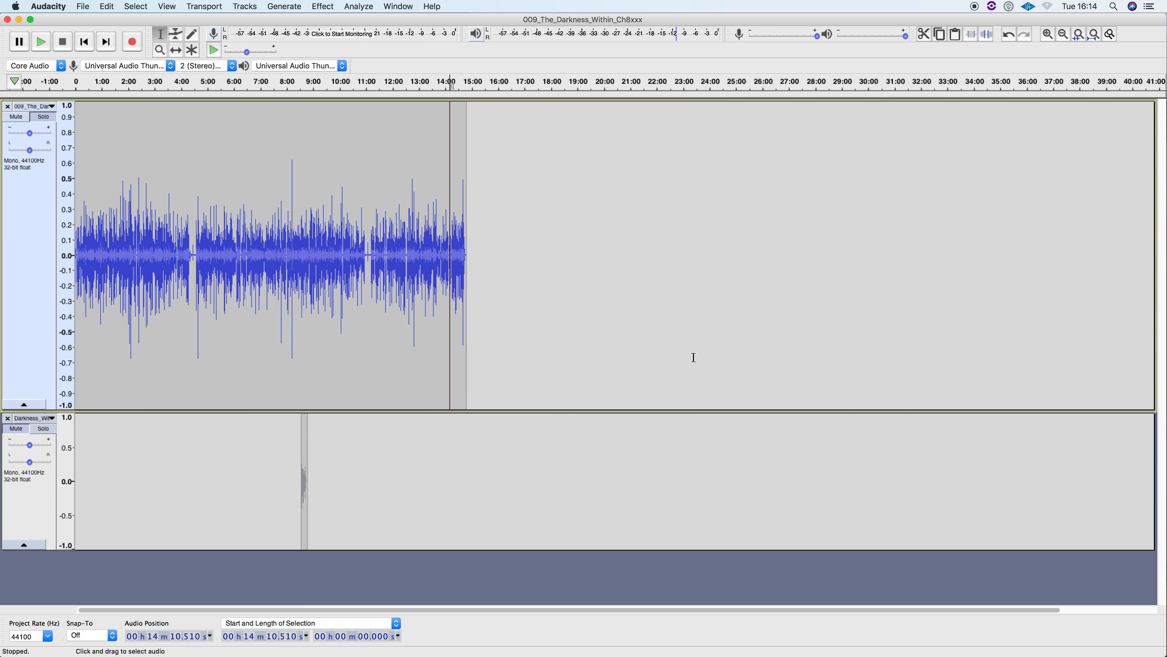
- Copy the chapter track's name from its rename dialog, then re-enter the xxx ending and keep the name
click(46, 106)
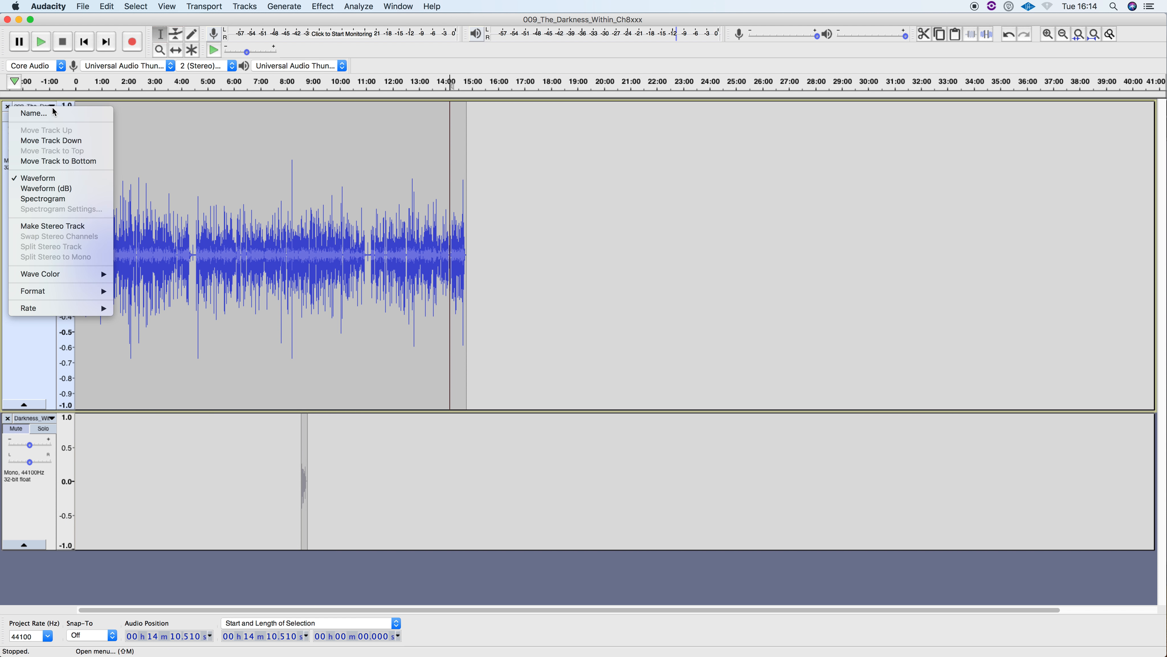
click(60, 115)
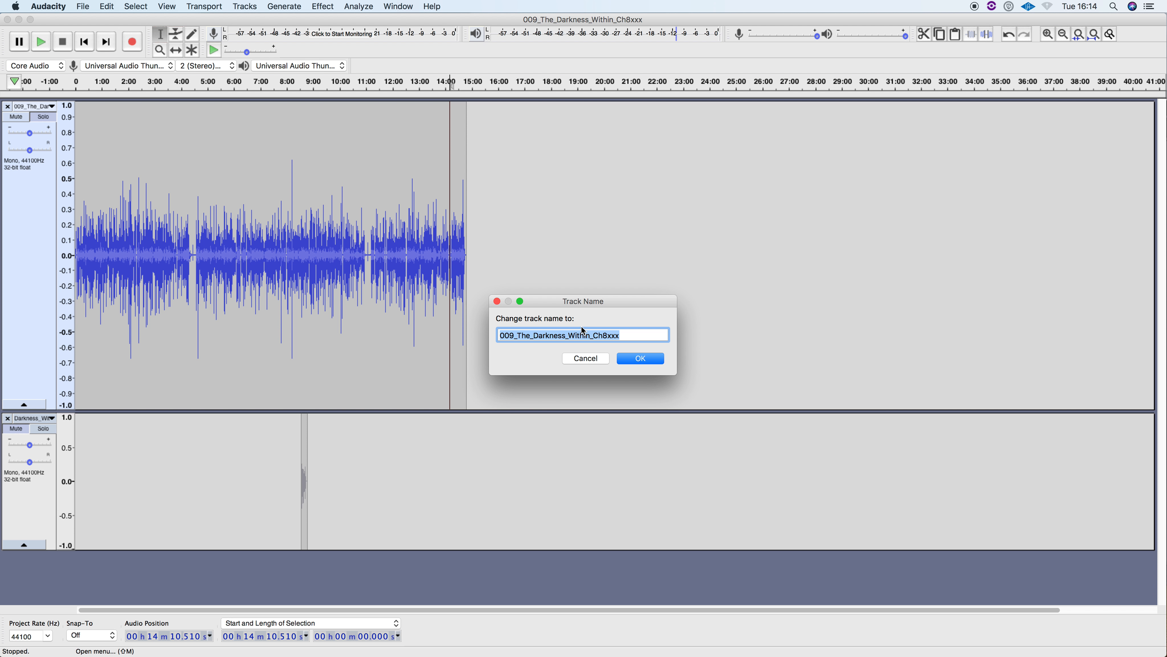
right_click(579, 335)
click(618, 379)
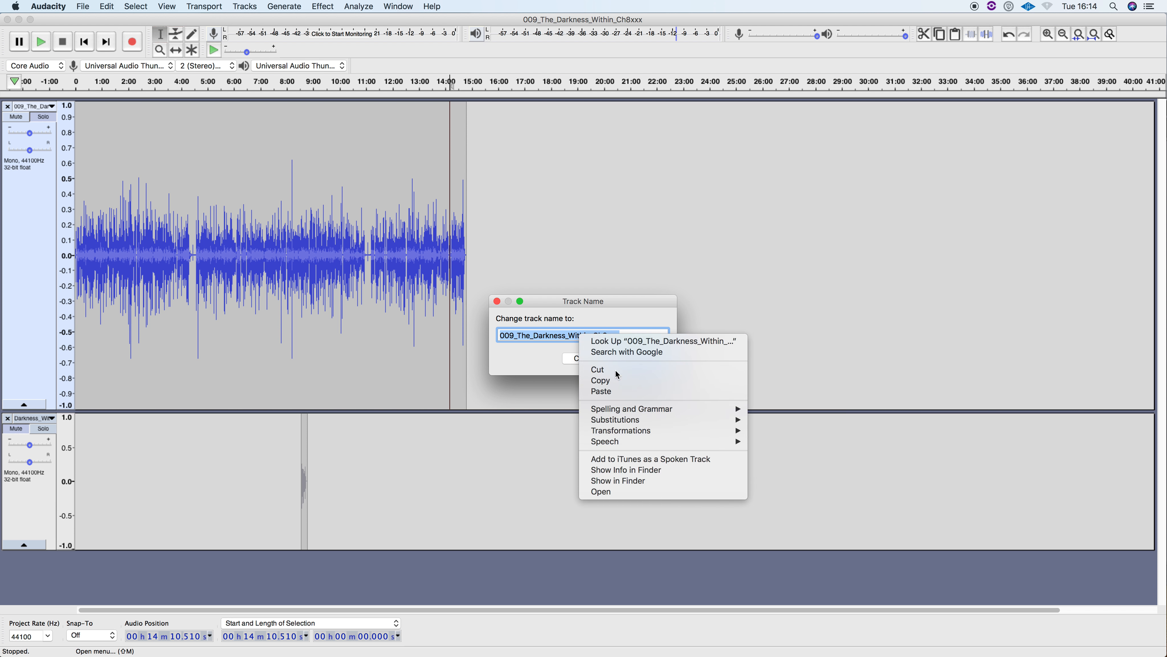
click(620, 337)
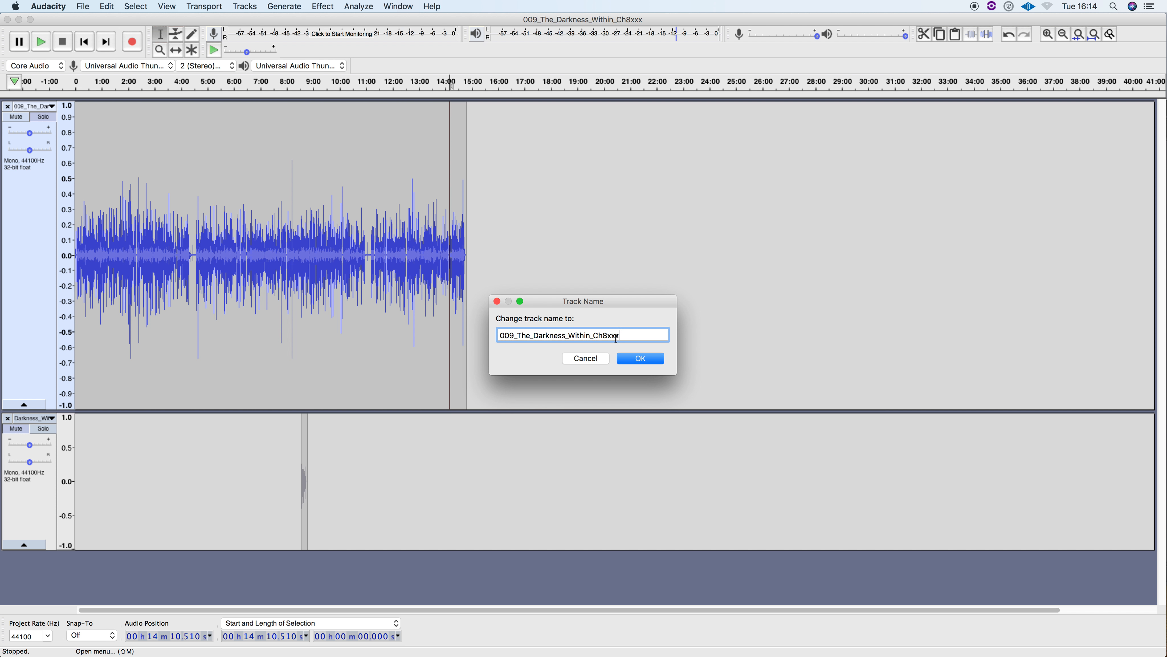
key(BackSpace)
key(BackSpace)
key(BackSpace)
text(xxx)
click(628, 359)
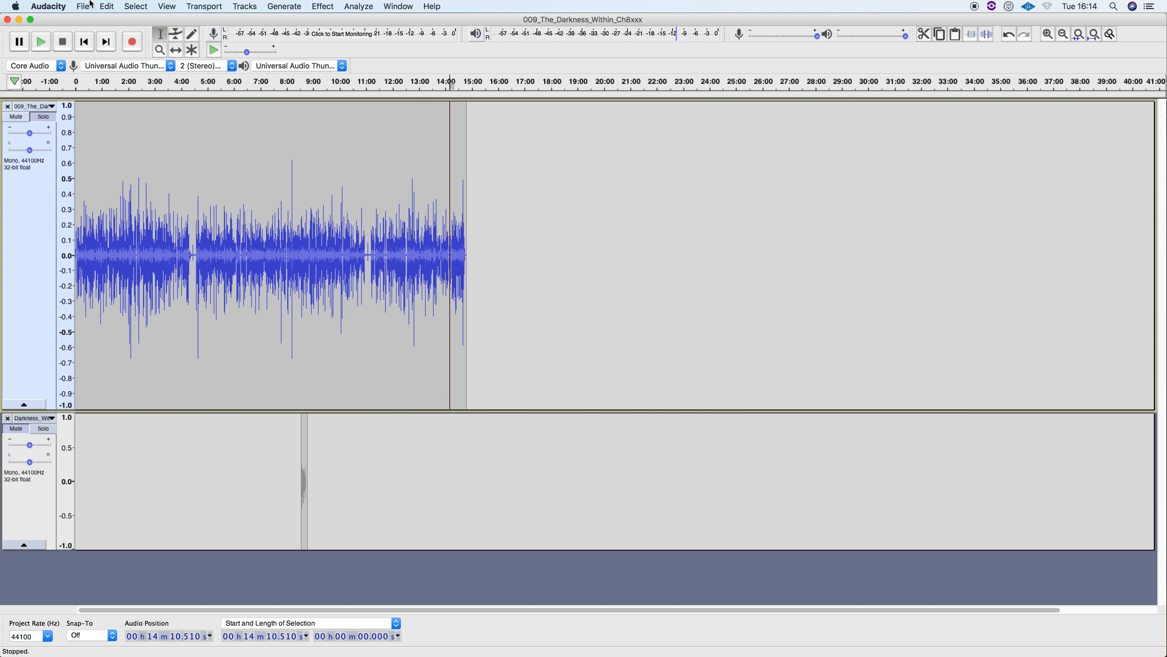
- Select the whole chapter clip and remove the pickup track from the project
double_click(134, 134)
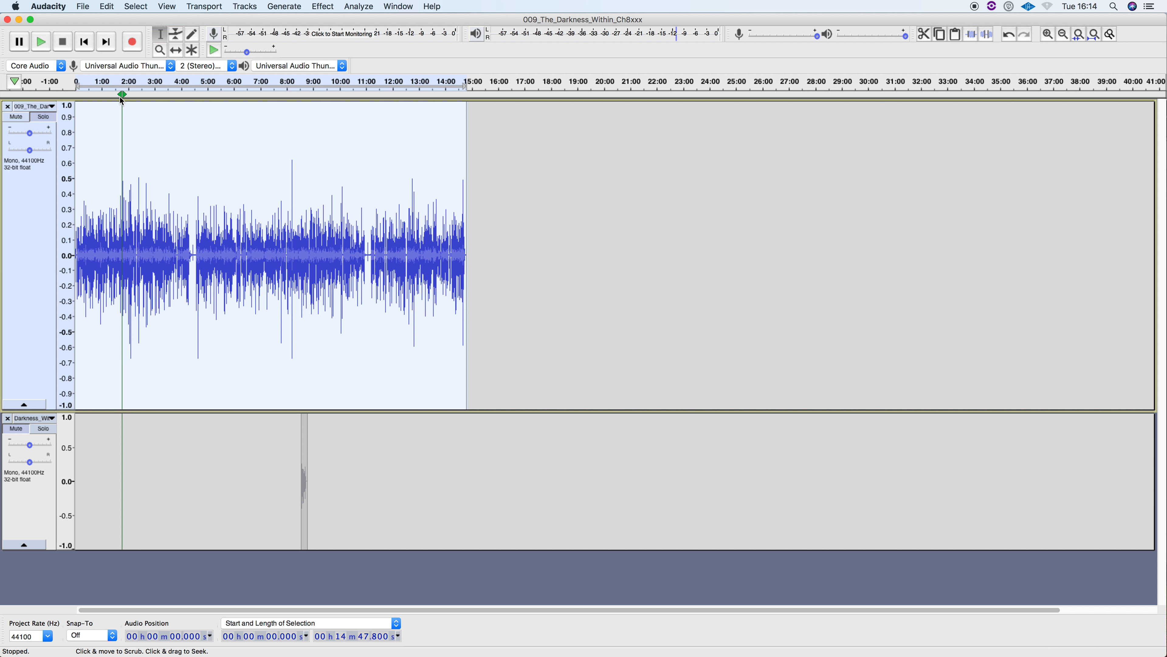
click(88, 5)
click(44, 288)
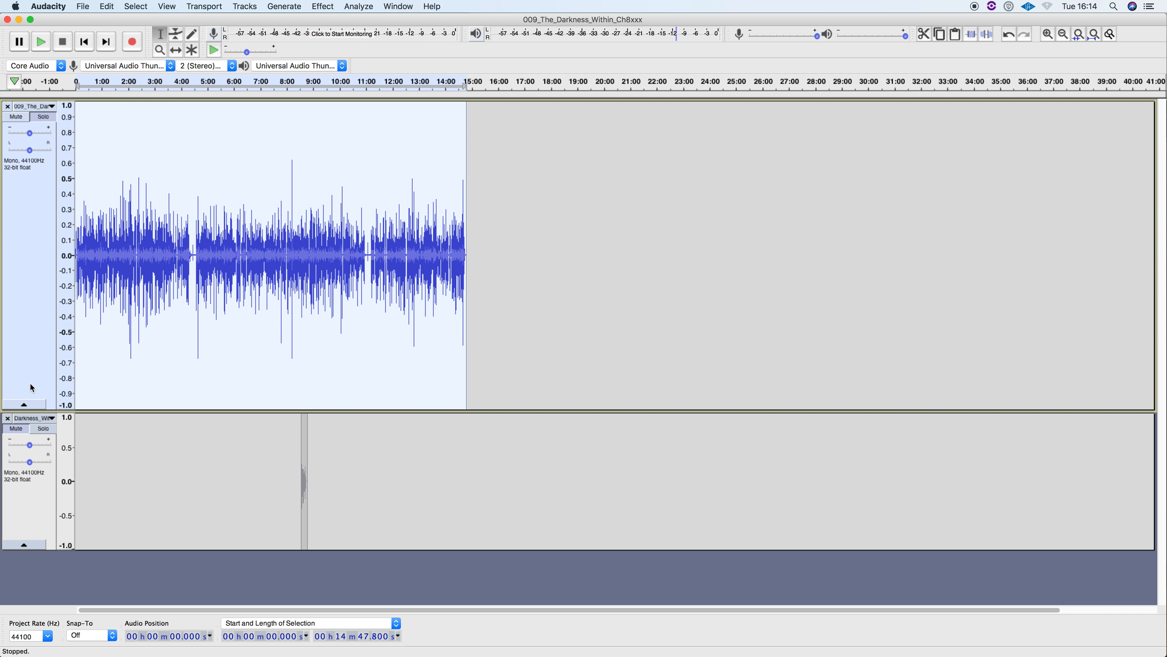
click(7, 418)
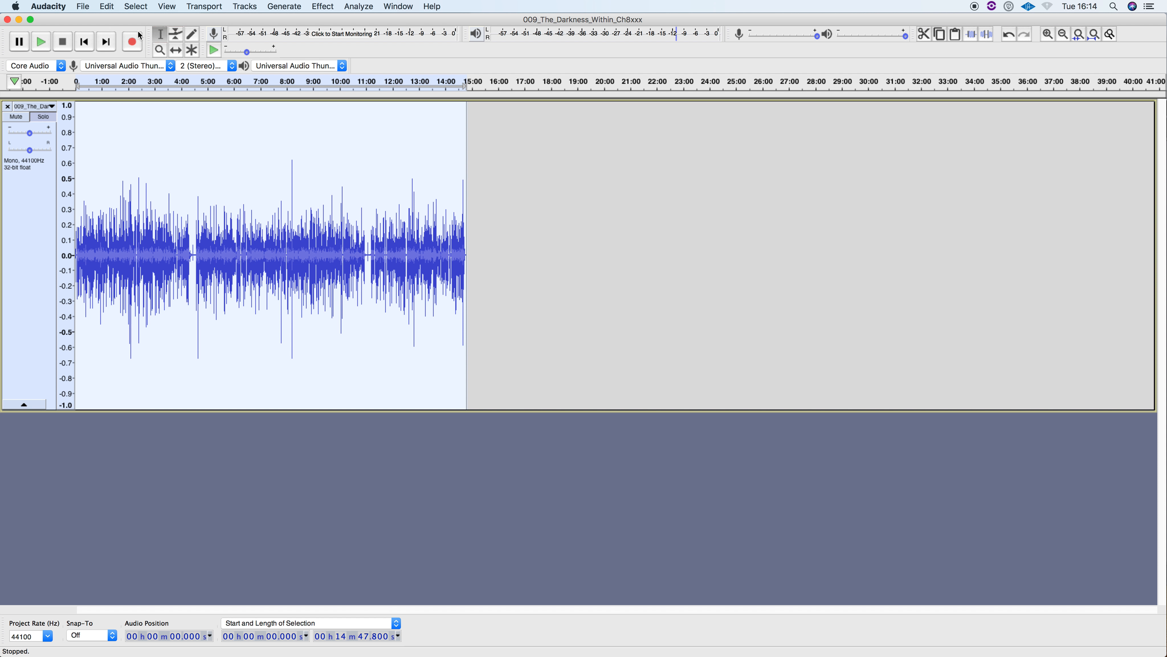
- Export the chapter as a 16-bit PCM WAV, replacing the xxx ending of its file name with REPAIR and leaving the metadata empty
click(84, 6)
mouse_move(106, 96)
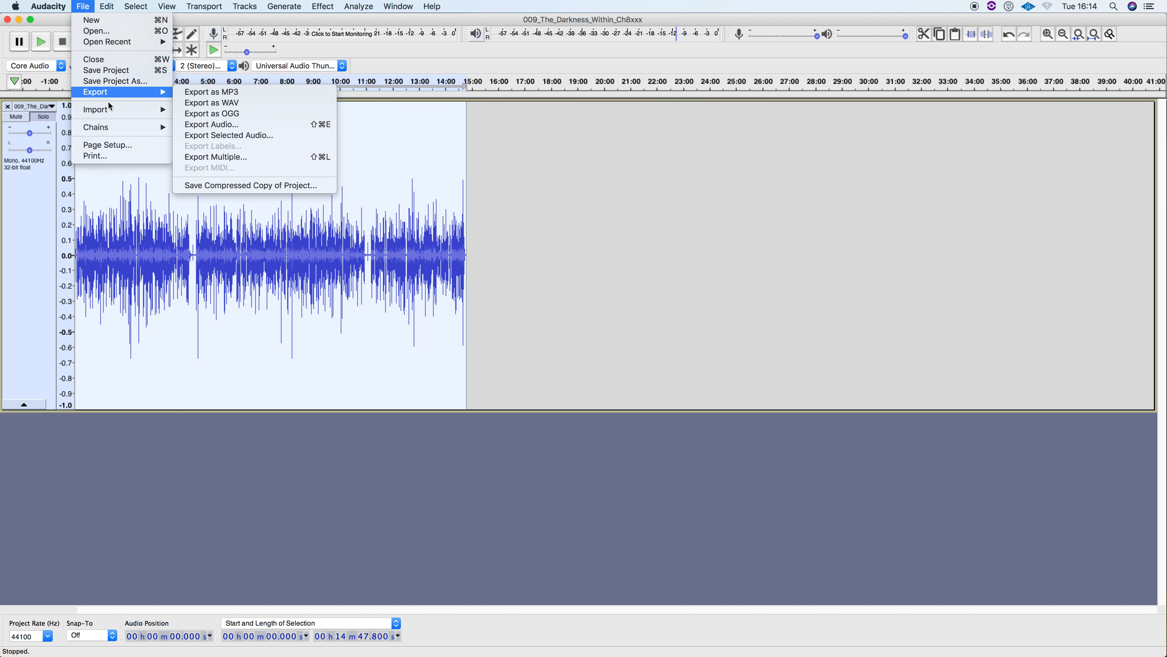
click(206, 103)
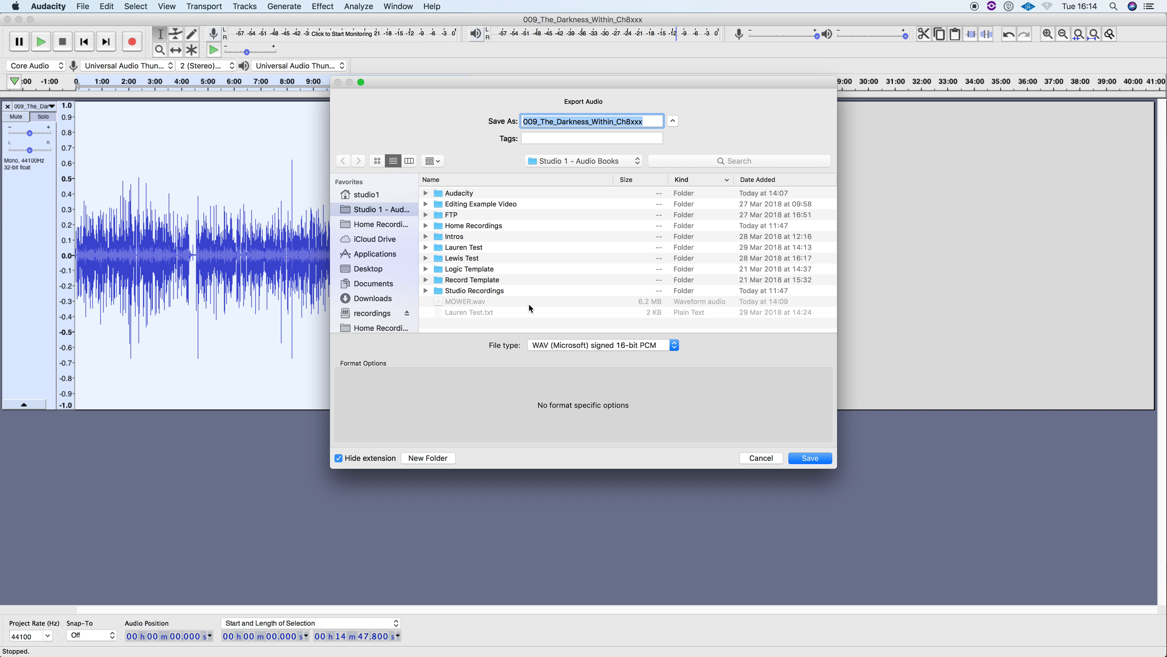
click(644, 121)
key(BackSpace)
key(BackSpace)
key(BackSpace)
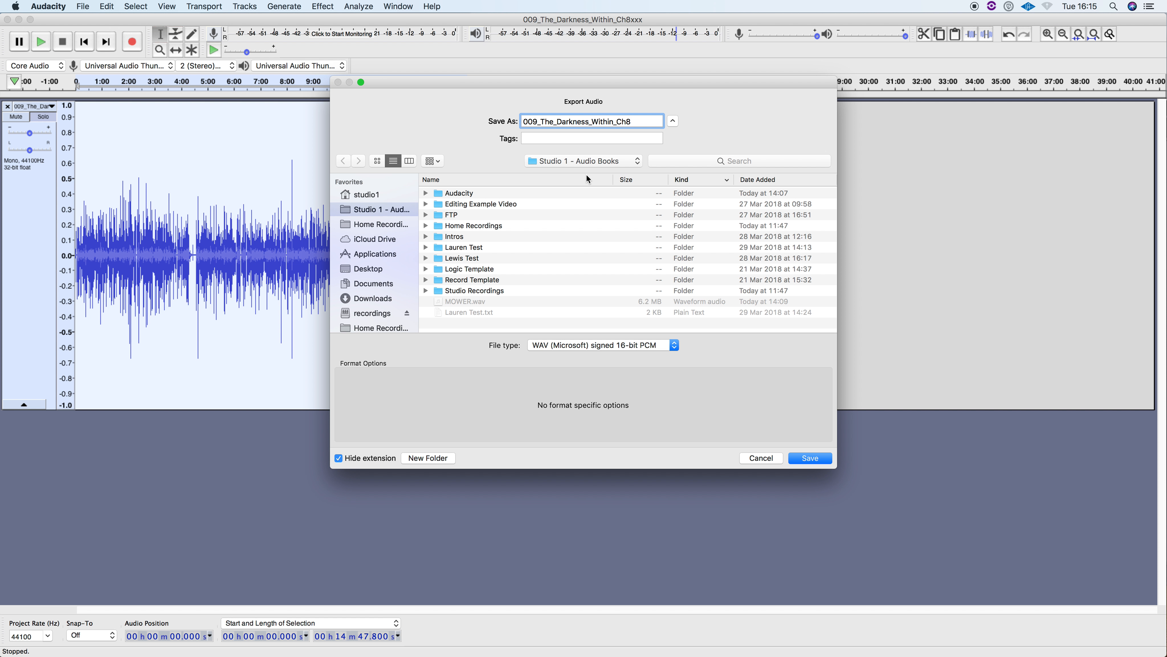
text(REPAIR)
click(806, 460)
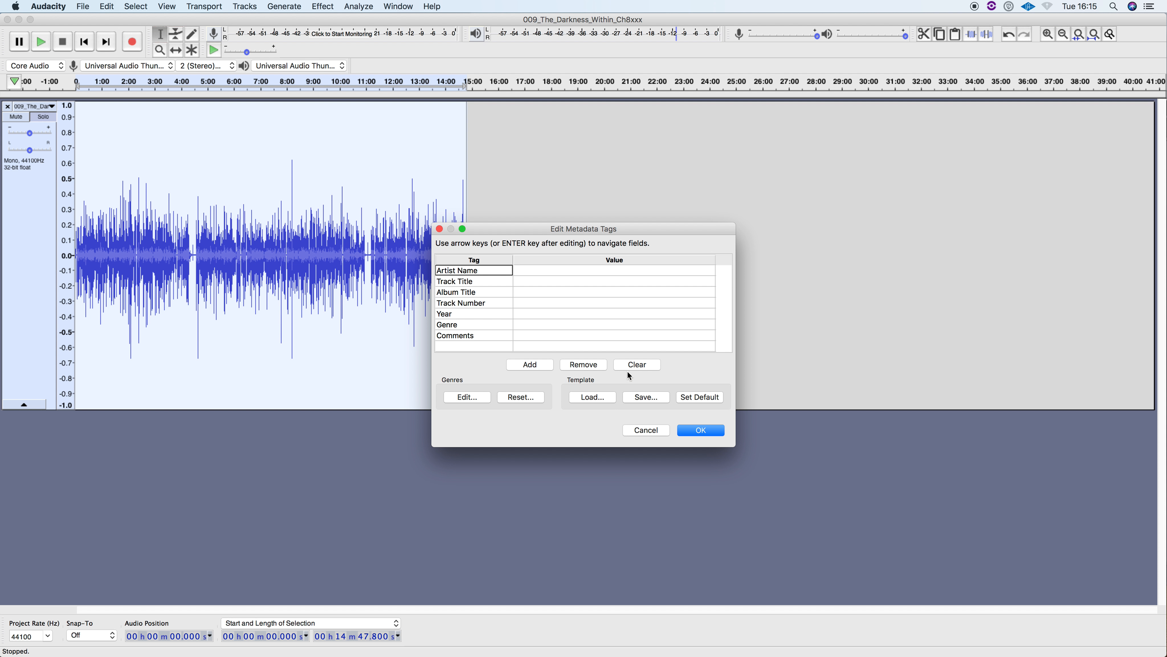
click(707, 430)
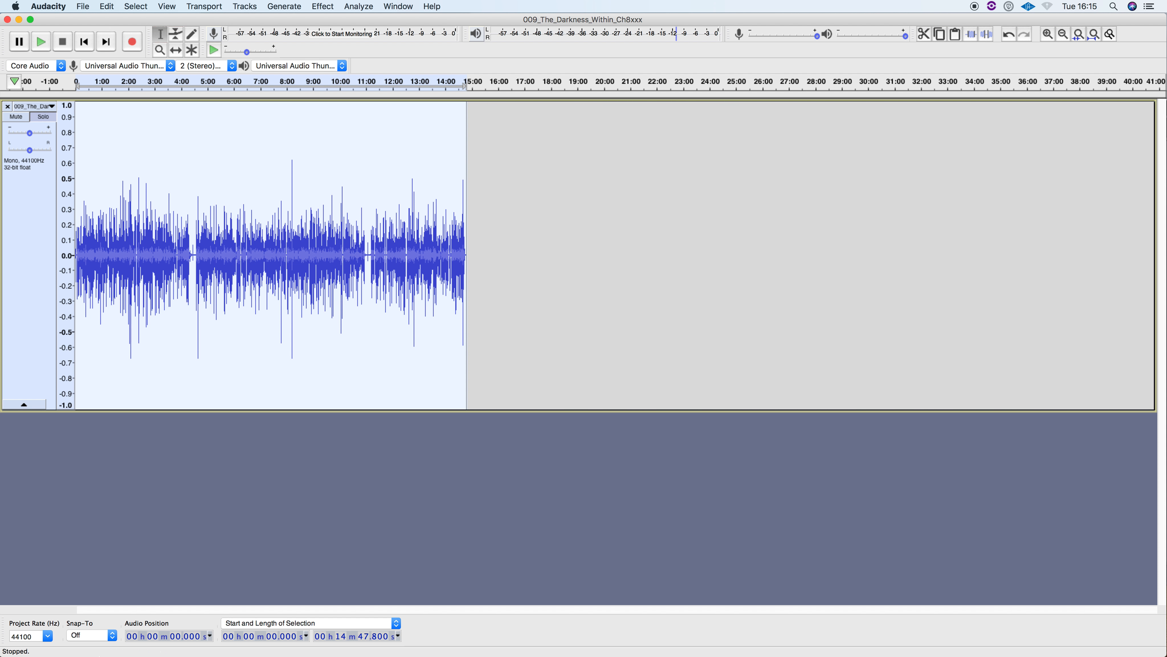
- Switch to Finder, close the old "house" search window, and search This Mac for "Repair" in the remaining window
click(110, 634)
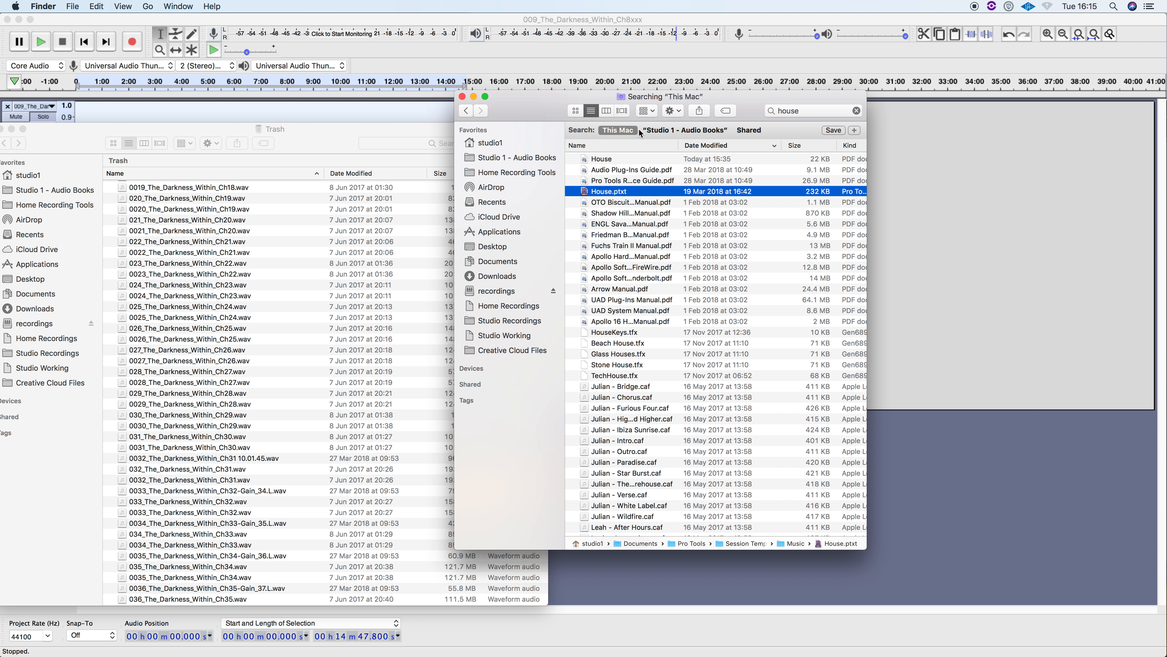
click(462, 97)
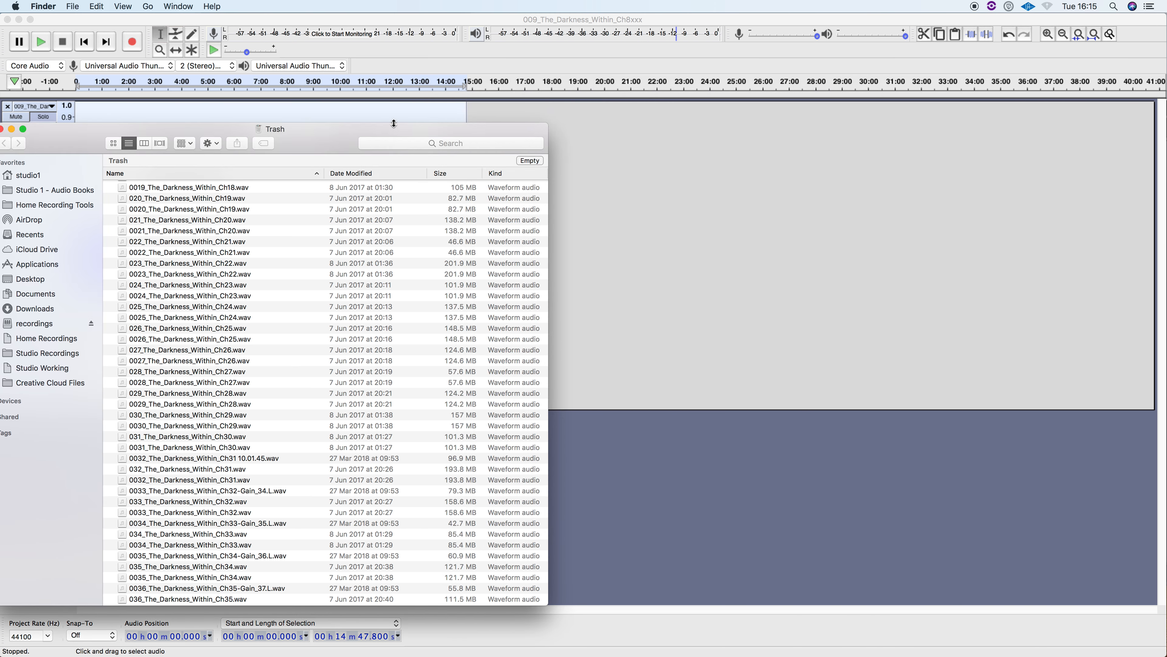
click(391, 142)
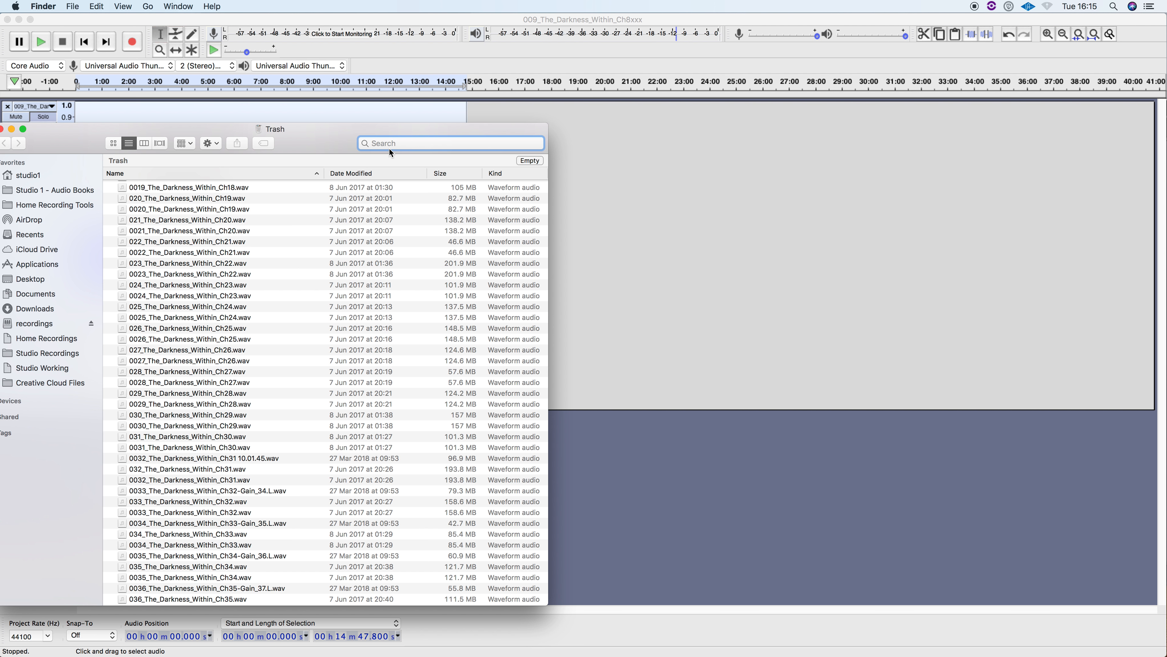
text(Repair)
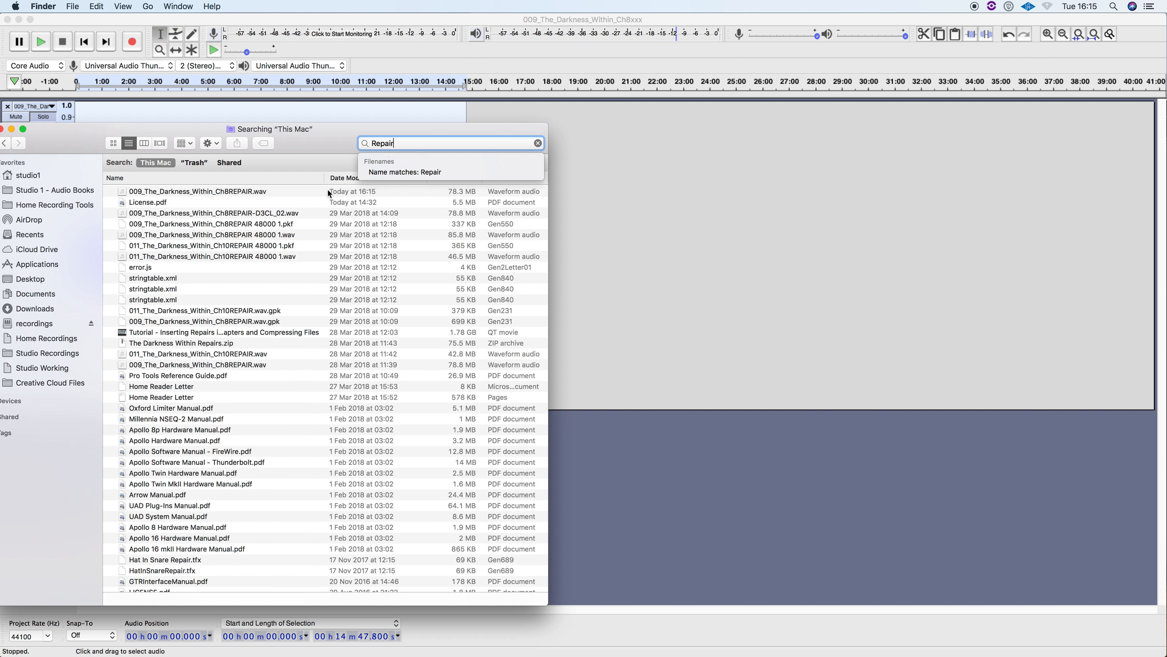
- Preview the newly exported 009_The_Darkness_Within_Ch8REPAIR.wav in Finder, then return to the chapter project in Audacity
click(299, 194)
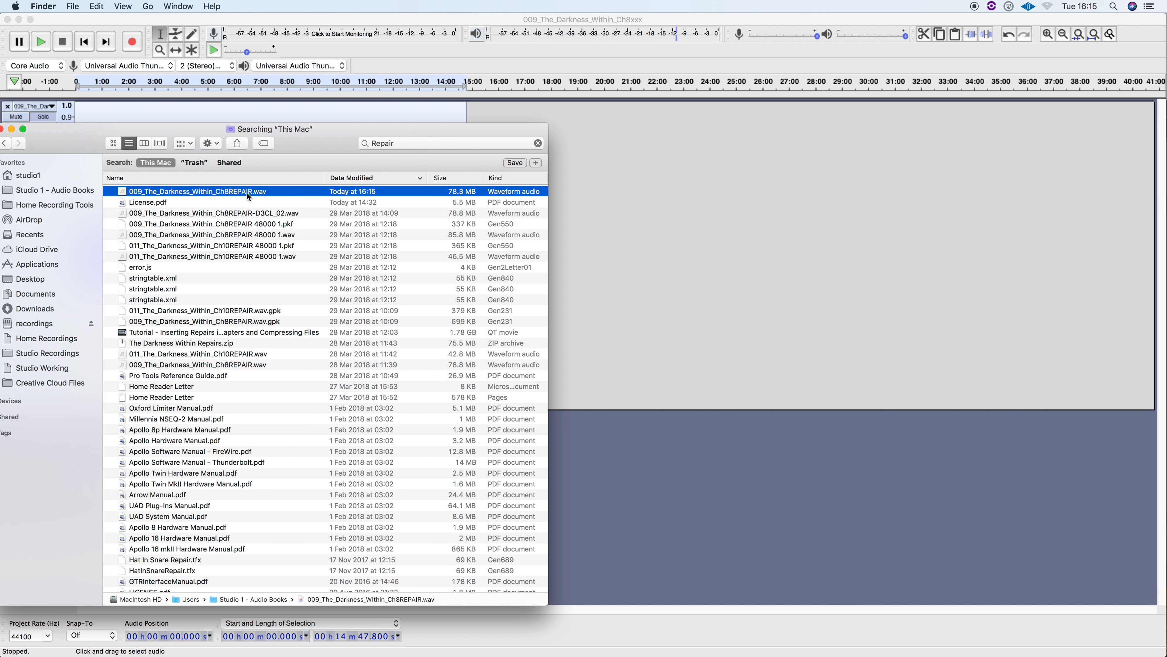
key(space)
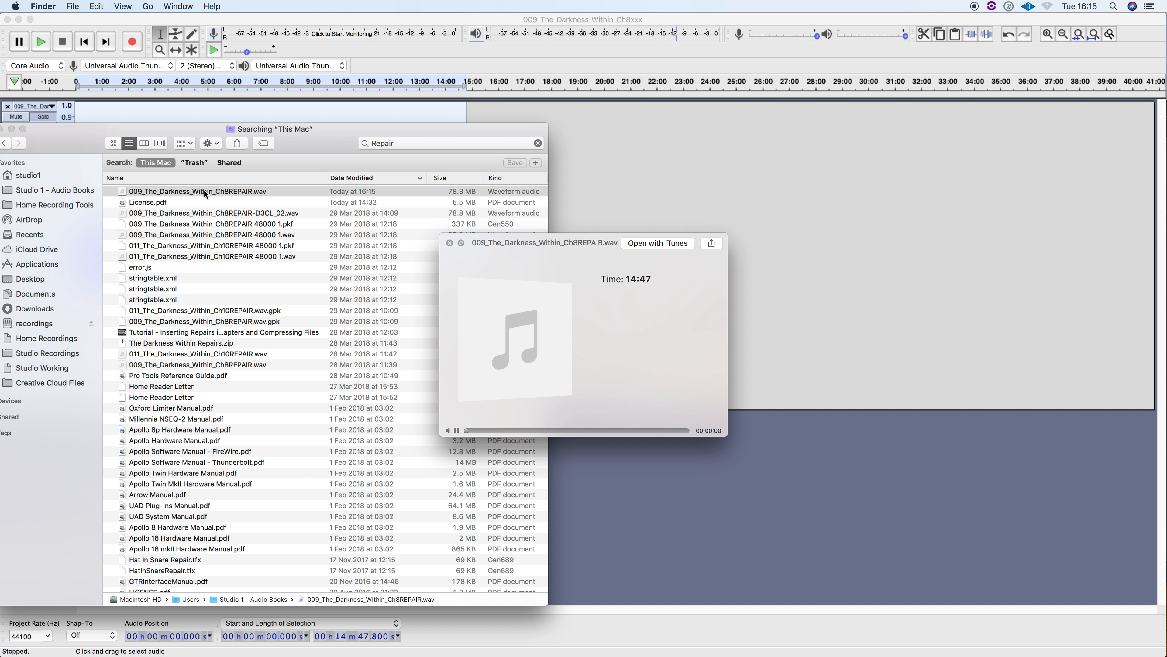
key(space)
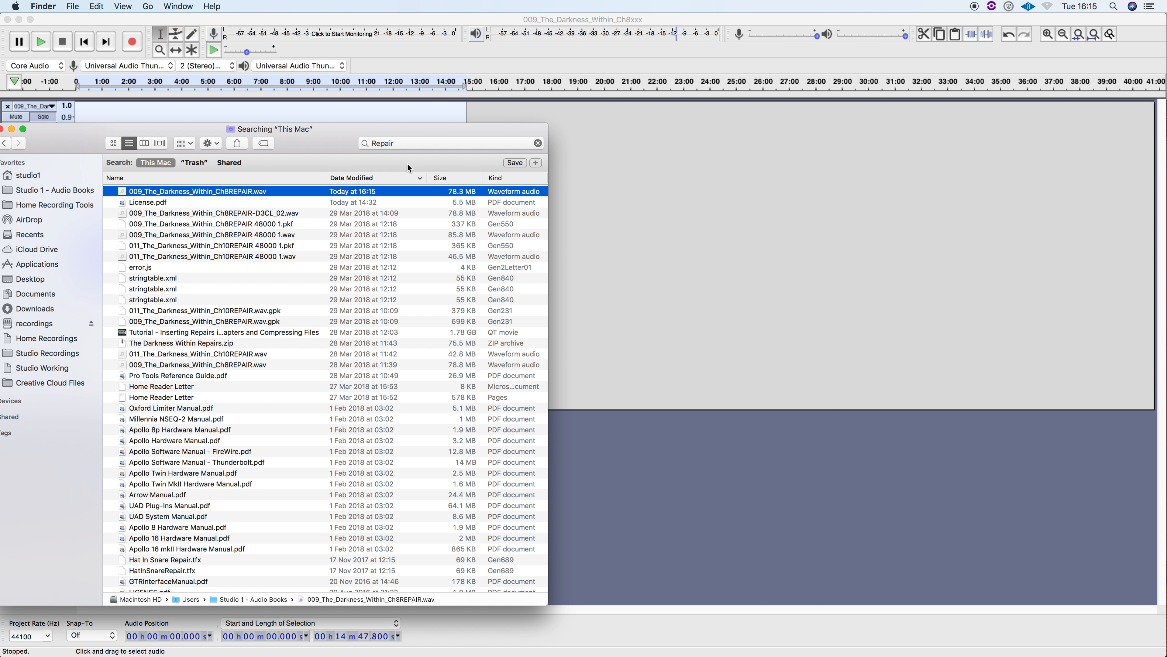
click(507, 118)
double_click(391, 138)
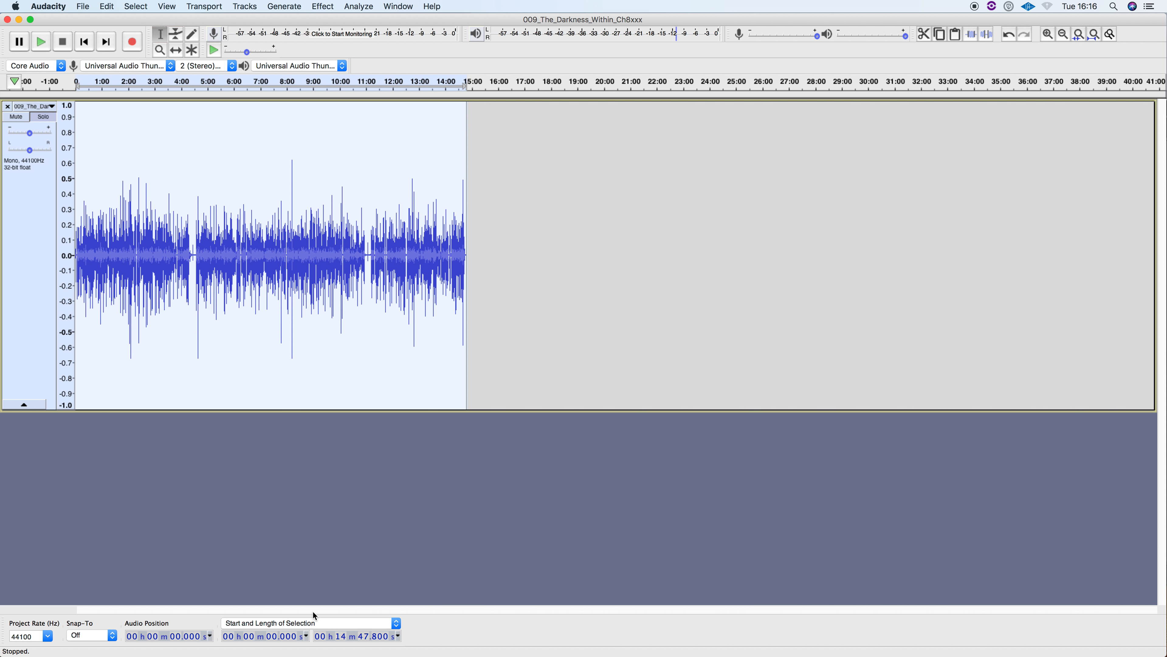
key(super+Tab)
key(super+Tab)
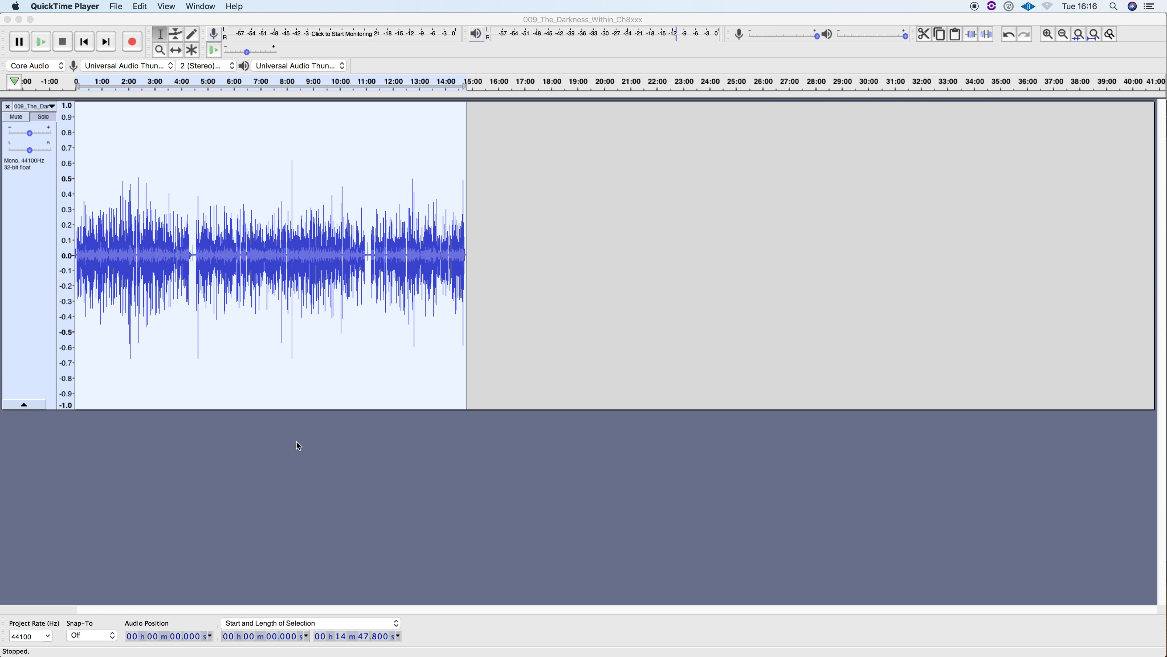
key(ctrl+super+n)
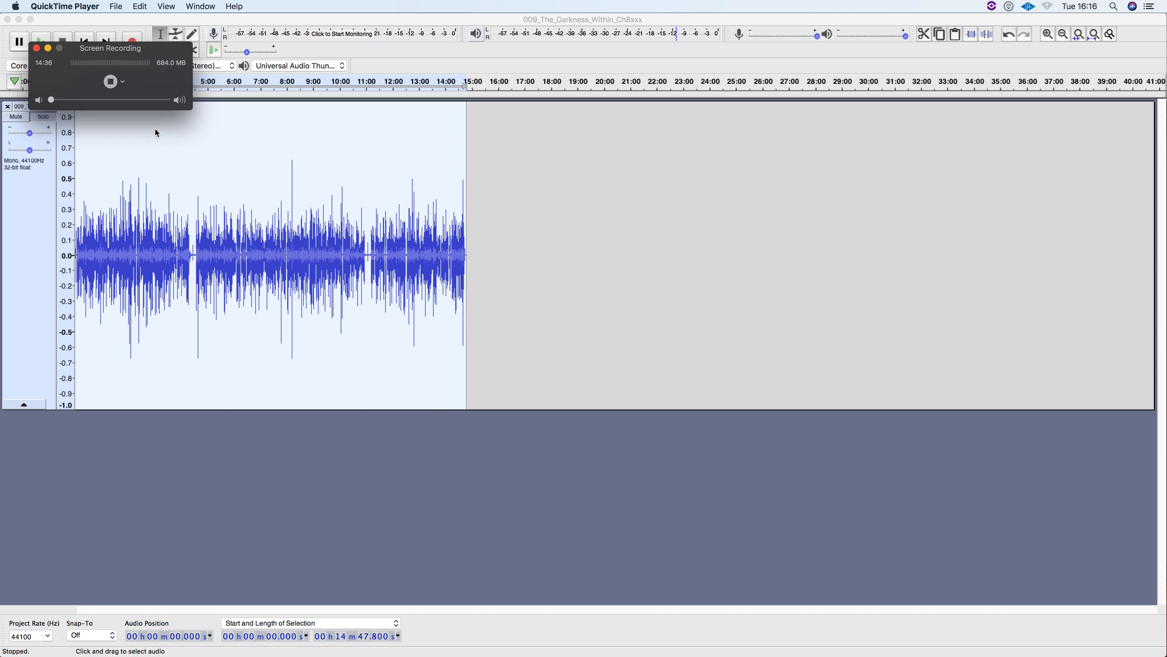